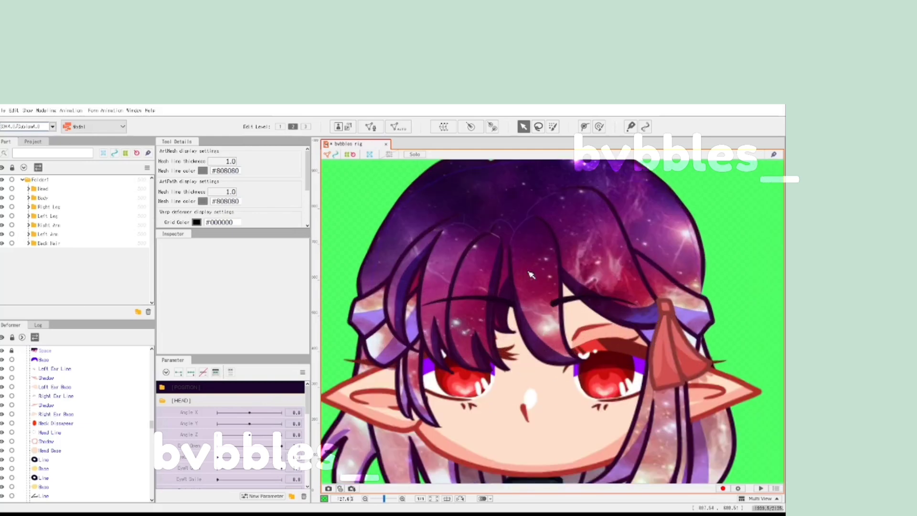
# Step: Hide the Bow and Front Hair parts inside the Head group
pyautogui.click(565, 431)
pyautogui.click(538, 299)
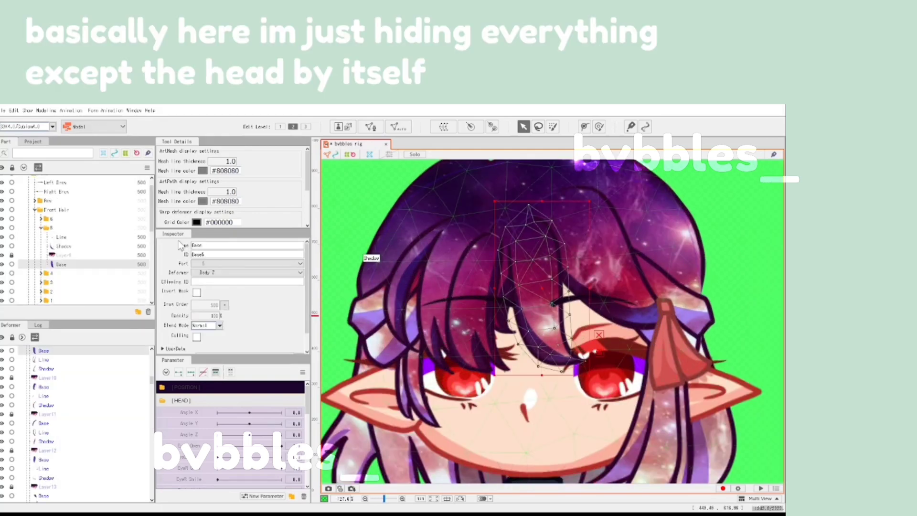
pyautogui.click(45, 227)
pyautogui.doubleClick(43, 210)
pyautogui.scroll(2, 43, 213)
pyautogui.click(2, 216)
pyautogui.click(2, 225)
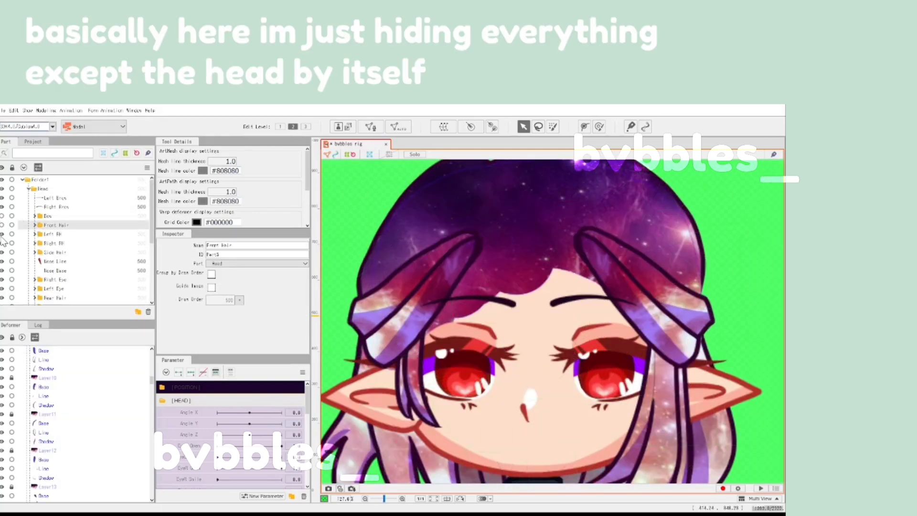
# Step: Hide the Head group's remaining hair parts: the left and right front strands, Side Hair and Rear Hair
pyautogui.click(3, 234)
pyautogui.click(3, 243)
pyautogui.click(2, 252)
pyautogui.scroll(-2, 11, 253)
pyautogui.click(3, 264)
pyautogui.scroll(-3, 14, 264)
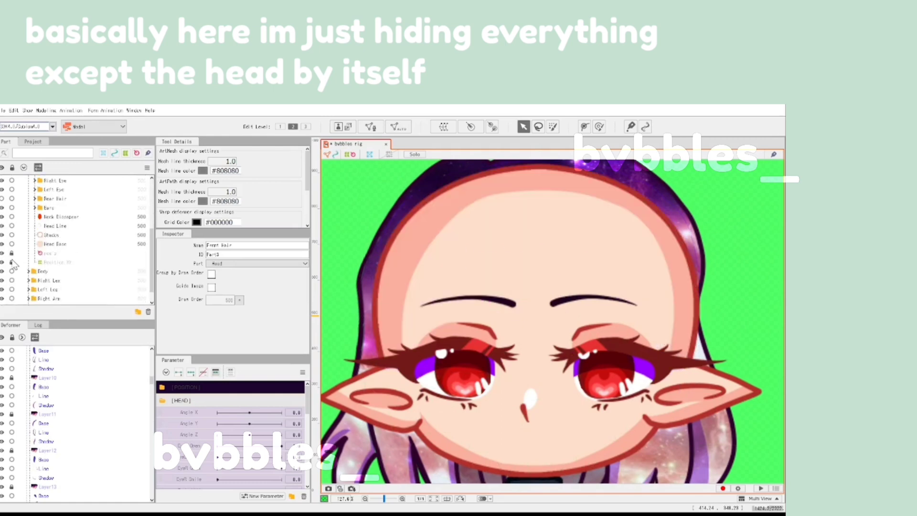
pyautogui.scroll(-2, 527, 236)
pyautogui.scroll(2, 139, 227)
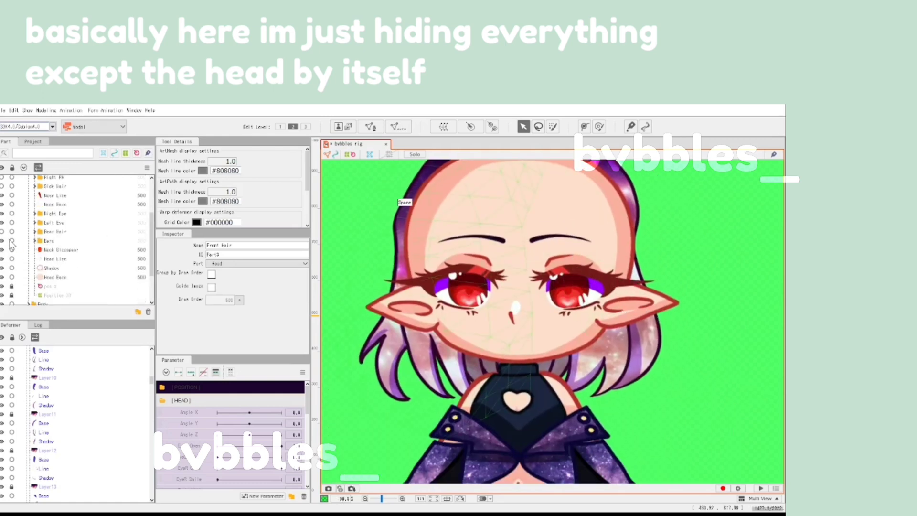
# Step: Hide the Ears, Right Eye and Left Eye parts of the head
pyautogui.click(2, 240)
pyautogui.click(2, 214)
pyautogui.click(2, 222)
# Step: Hide the nose line, nose base and both eyebrows so only the bare head shape remains on the face
pyautogui.scroll(2, 15, 211)
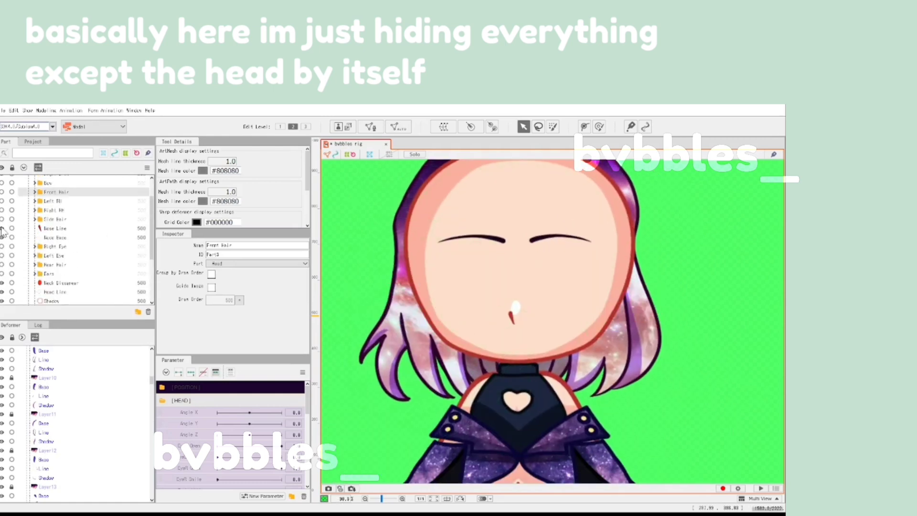
pyautogui.scroll(-2, 74, 270)
pyautogui.click(494, 289)
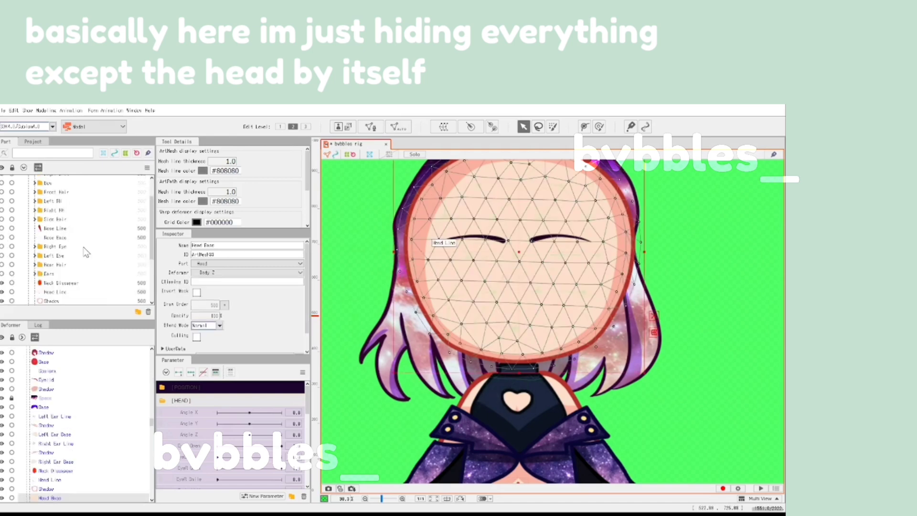
pyautogui.scroll(2, 71, 238)
pyautogui.click(3, 210)
pyautogui.scroll(-2, 73, 219)
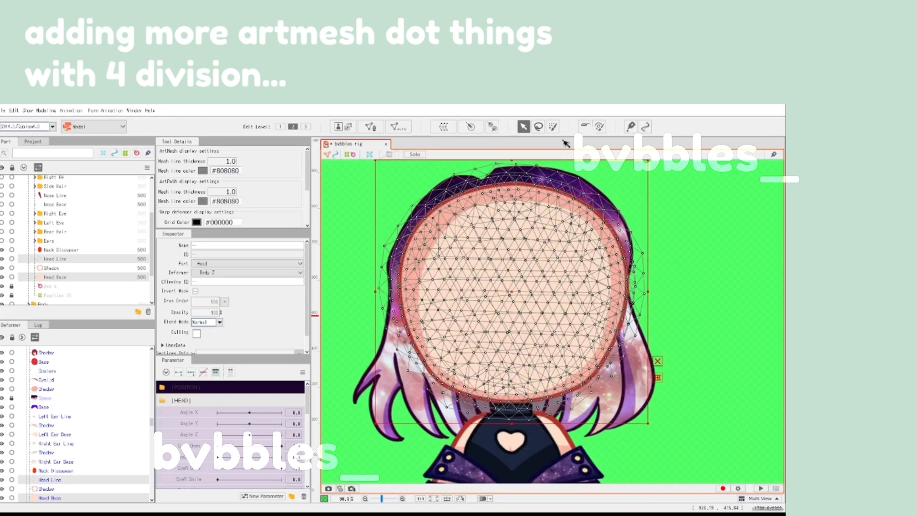
# Step: Create a deform path around the head outline for Head Line and Head Base, with points at the crown, temples, cheeks and jaw
pyautogui.click(584, 127)
pyautogui.click(511, 178)
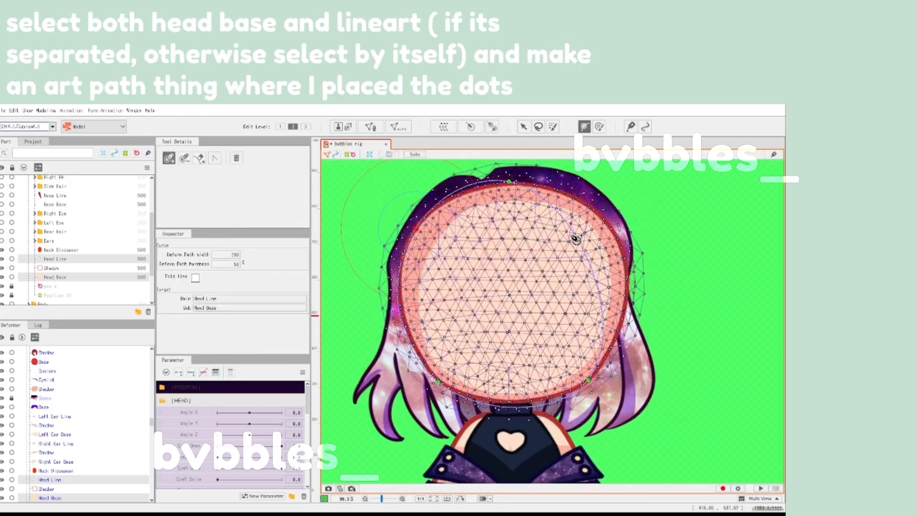
pyautogui.moveTo(570, 241); pyautogui.dragTo(616, 231)
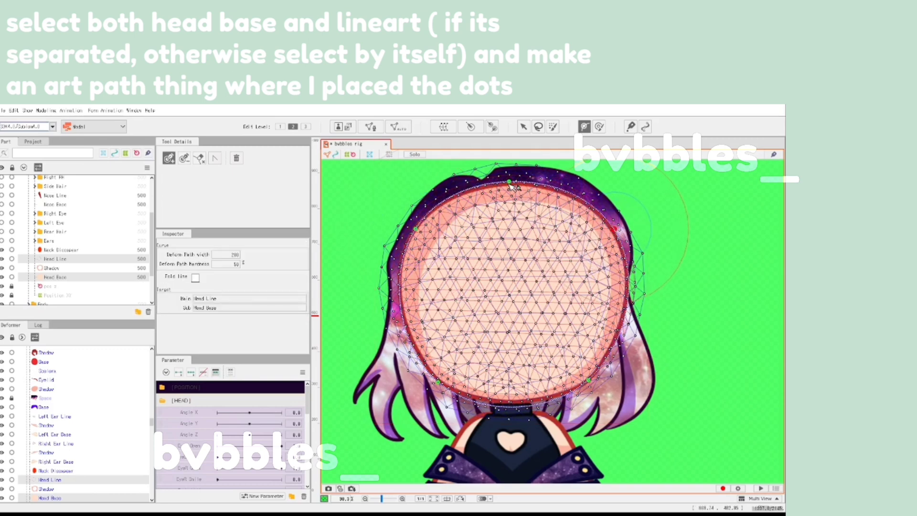
pyautogui.click(508, 183)
pyautogui.click(404, 330)
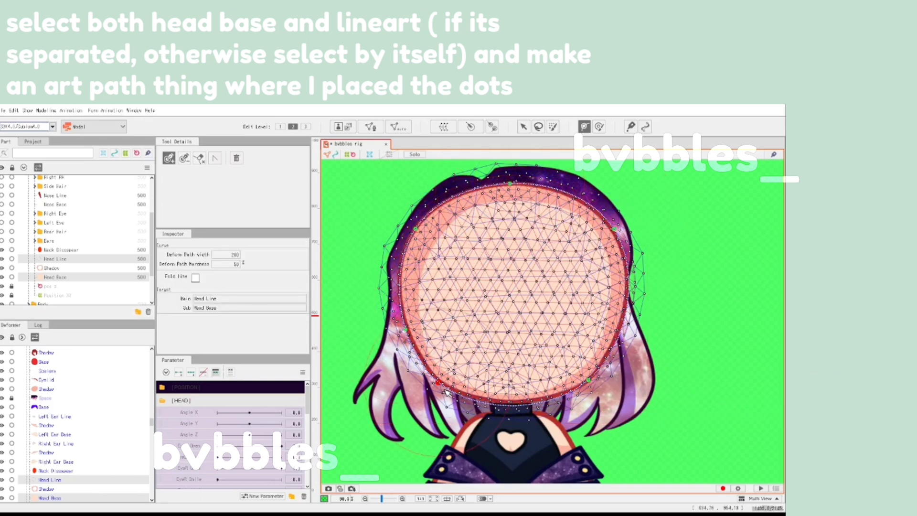
# Step: Complete the head's deform path with points at the chin centre, the opposite cheek and the lower jaw
pyautogui.scroll(10, 587, 384)
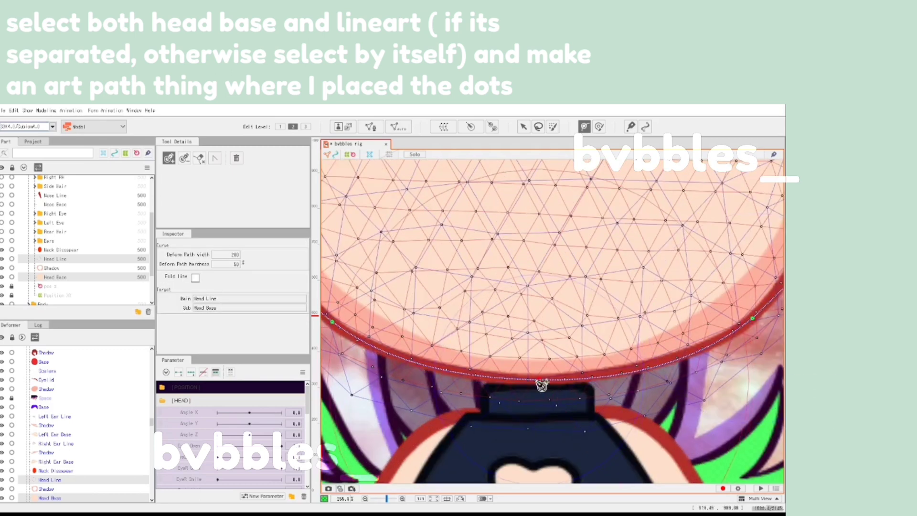
pyautogui.scroll(-10, 486, 335)
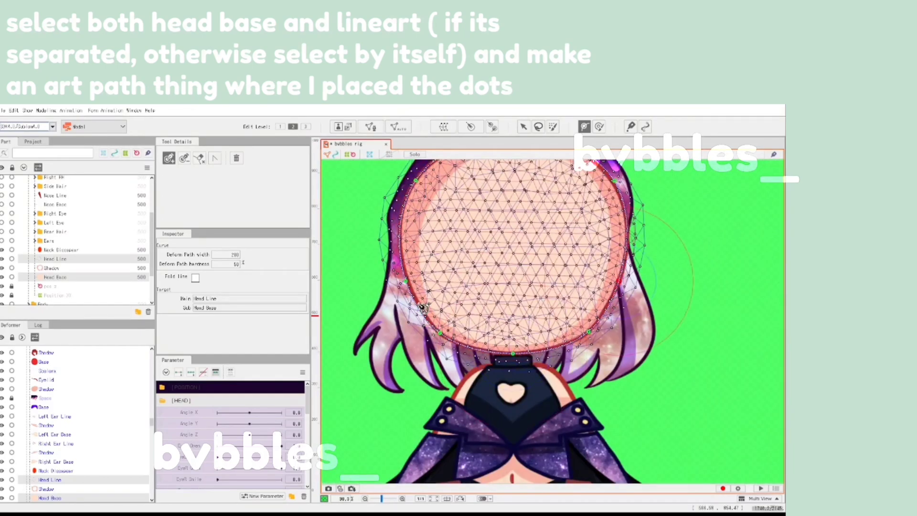
pyautogui.scroll(5, 422, 308)
pyautogui.moveTo(759, 319); pyautogui.dragTo(624, 318)
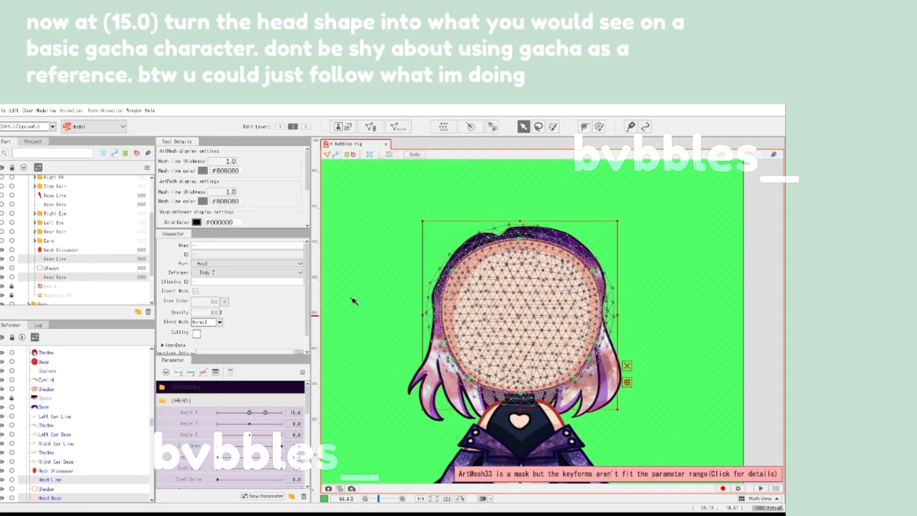
# Step: With Angle X at 15.0, shift the chin path point toward the right side of the face and move the left jaw points inward
pyautogui.scroll(4, 612, 361)
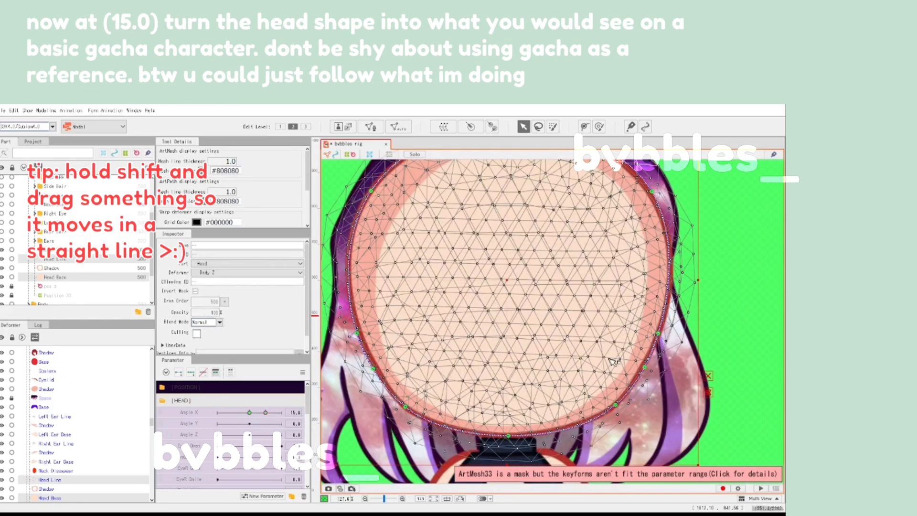
pyautogui.moveTo(357, 334); pyautogui.dragTo(360, 333)
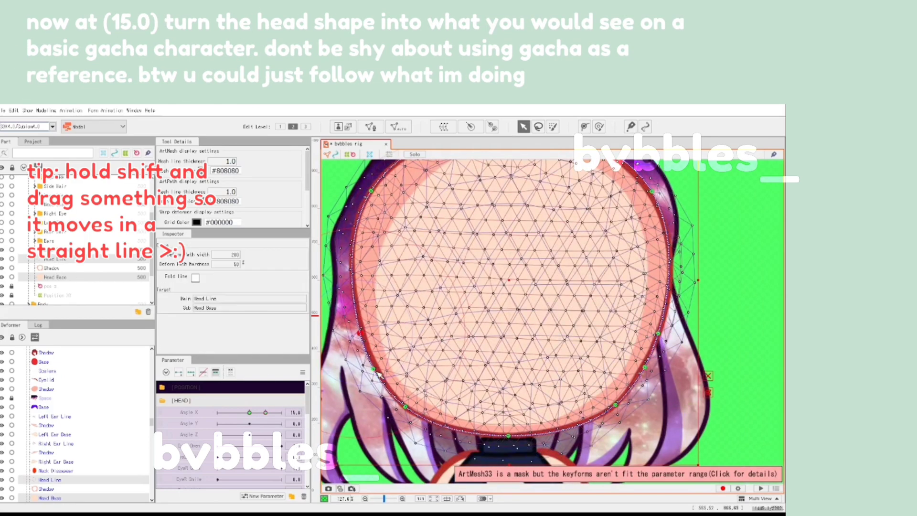
pyautogui.moveTo(374, 368); pyautogui.dragTo(377, 369)
pyautogui.moveTo(417, 403); pyautogui.dragTo(389, 372)
pyautogui.moveTo(509, 435); pyautogui.dragTo(549, 435)
pyautogui.moveTo(615, 404); pyautogui.dragTo(618, 404)
pyautogui.moveTo(548, 435); pyautogui.dragTo(555, 434)
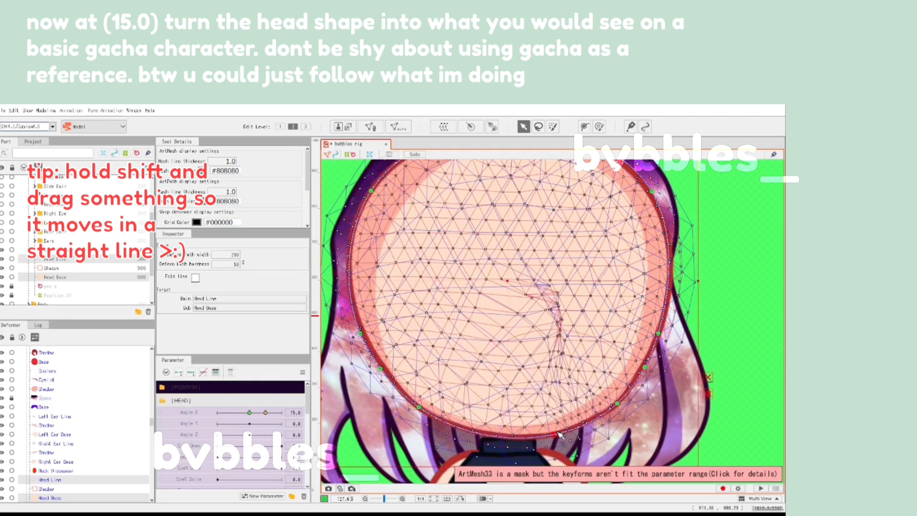
# Step: Move the path points on the left temple, cheek and jaw further inward, undoing the last cheek point move
pyautogui.moveTo(418, 406); pyautogui.dragTo(433, 412)
pyautogui.moveTo(381, 369); pyautogui.dragTo(385, 369)
pyautogui.moveTo(360, 334); pyautogui.dragTo(366, 334)
pyautogui.moveTo(370, 191); pyautogui.dragTo(376, 191)
pyautogui.moveTo(365, 334); pyautogui.dragTo(367, 334)
pyautogui.moveTo(385, 369); pyautogui.dragTo(425, 386)
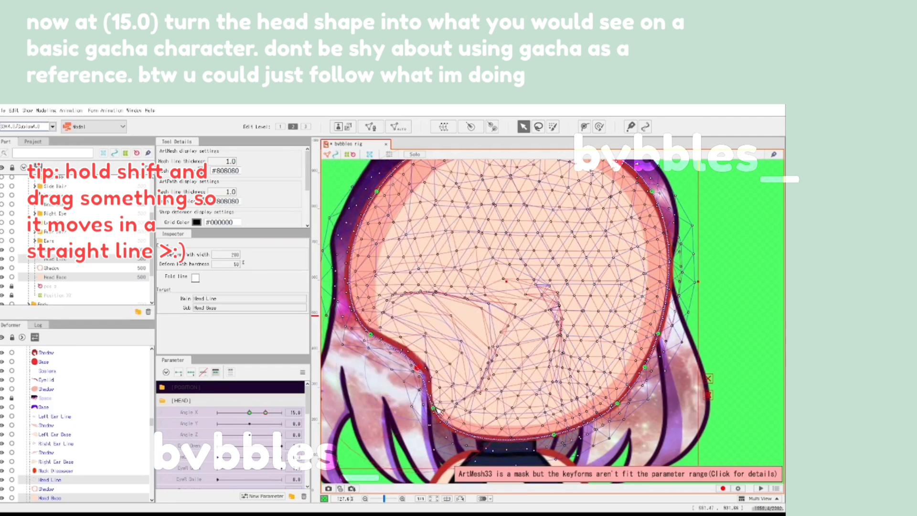
pyautogui.hotkey('ctrl', 'z')
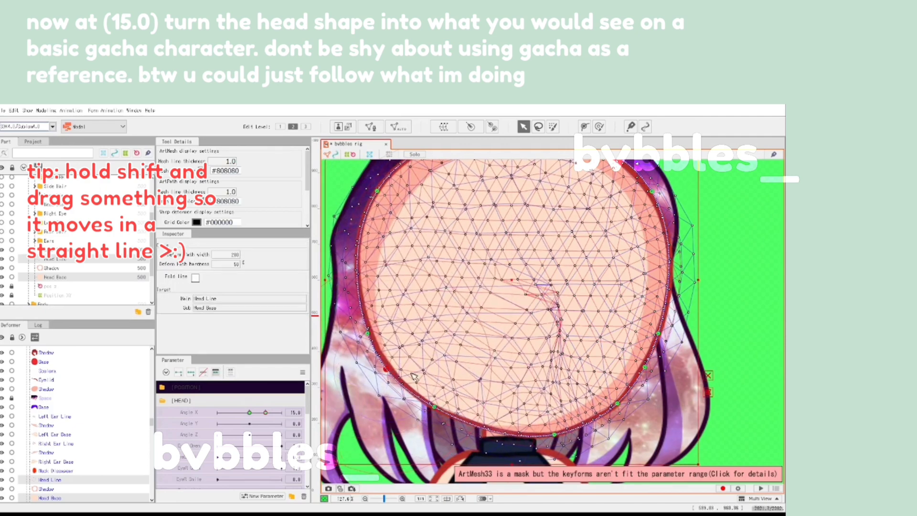
# Step: Adjust the right jaw path points for the 15.0 head turn, then deselect the head to check its shape
pyautogui.scroll(2, 539, 432)
pyautogui.moveTo(620, 396); pyautogui.dragTo(617, 393)
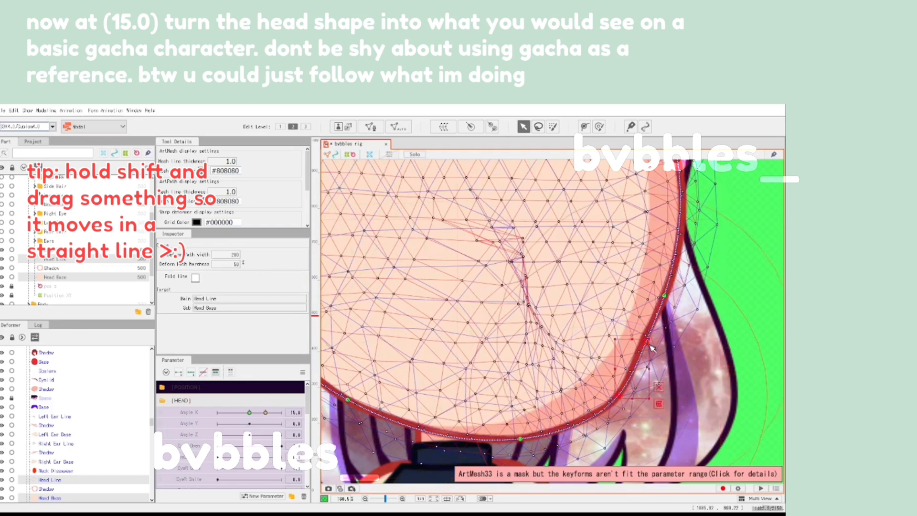
pyautogui.scroll(-5, 651, 349)
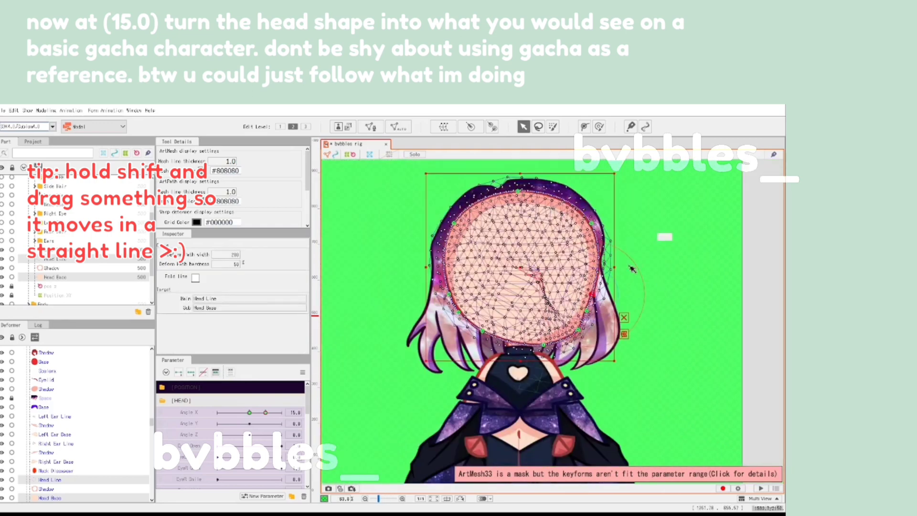
pyautogui.scroll(2, 632, 269)
pyautogui.click(730, 286)
pyautogui.scroll(-4, 729, 286)
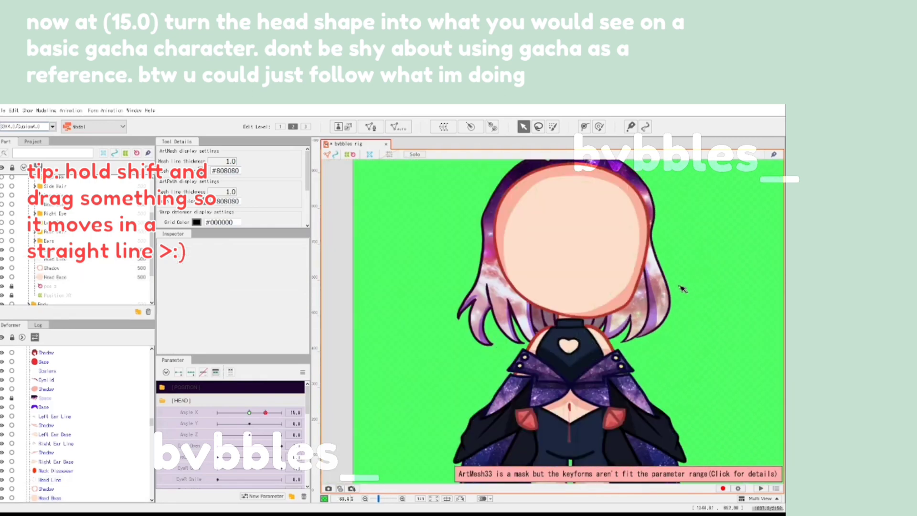
# Step: Undo the latest changes and readjust the path points along the right cheek and jaw
pyautogui.hotkey('ctrl', 'z')
pyautogui.hotkey('ctrl', 'z')
pyautogui.scroll(7, 624, 334)
pyautogui.click(601, 309)
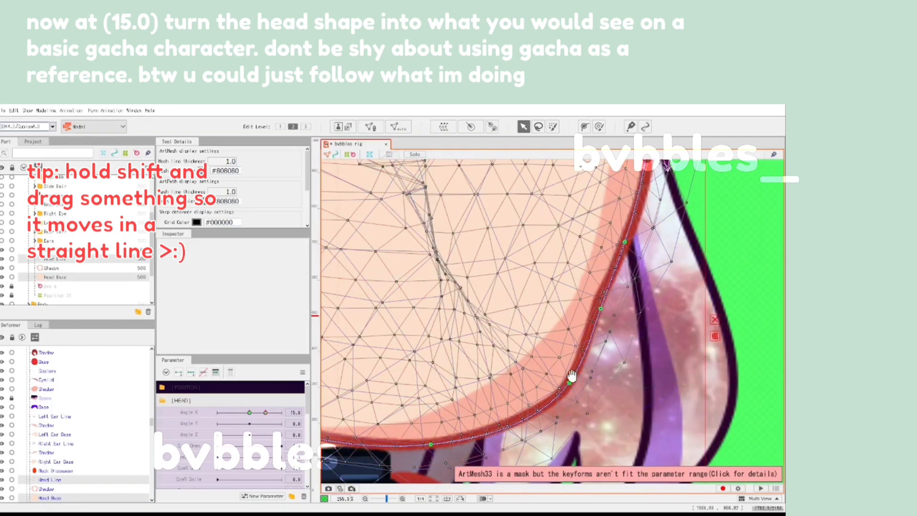
pyautogui.scroll(-2, 592, 239)
pyautogui.scroll(-6, 588, 224)
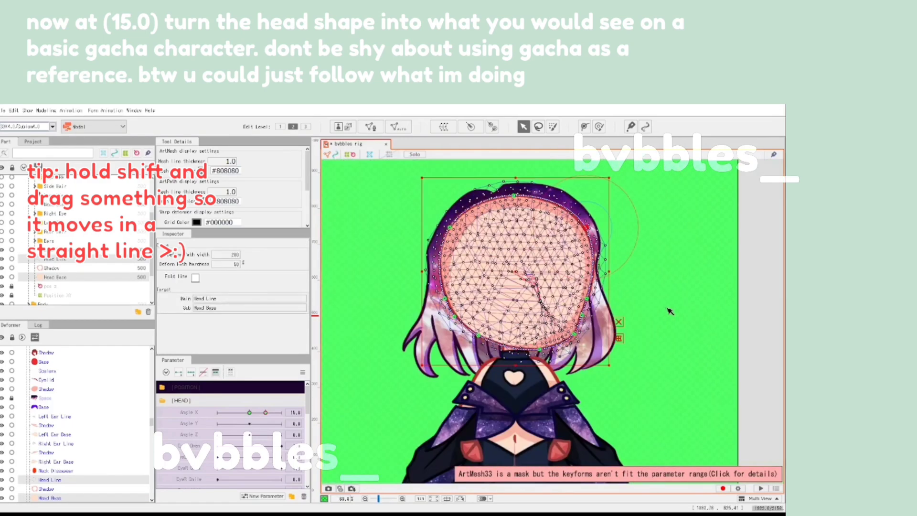
# Step: Smooth the lower right jaw curve of the head at Angle X 15.0
pyautogui.click(669, 311)
pyautogui.click(574, 298)
pyautogui.scroll(6, 582, 333)
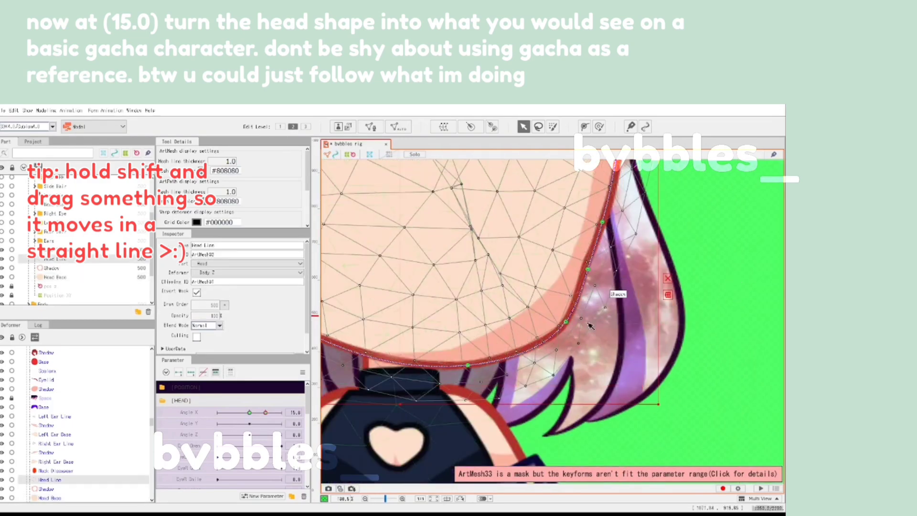
pyautogui.scroll(2, 587, 309)
pyautogui.click(578, 306)
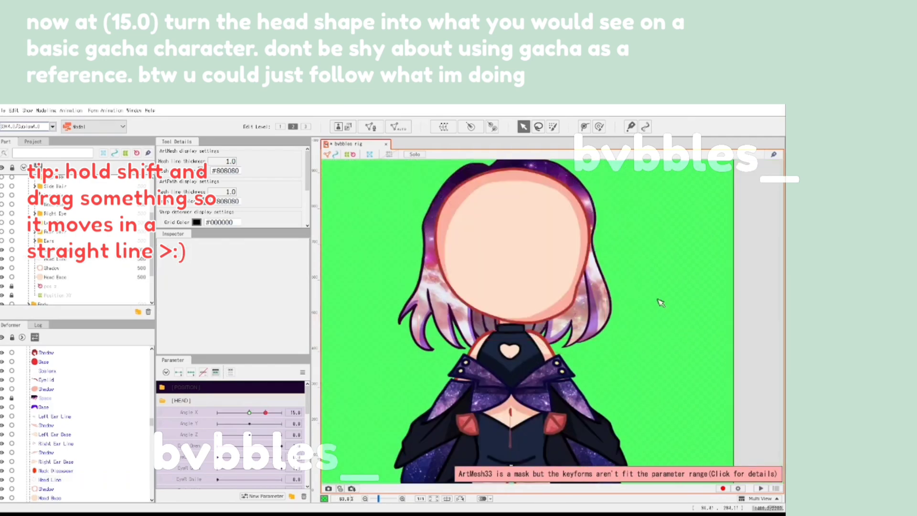
# Step: Select Head Line and Head Base together and add an Angle X key at 30.0
pyautogui.moveTo(266, 412)
pyautogui.mouseDown()
pyautogui.moveTo(252, 413)
pyautogui.moveTo(265, 412)
pyautogui.mouseUp()
pyautogui.moveTo(409, 235); pyautogui.dragTo(396, 304)
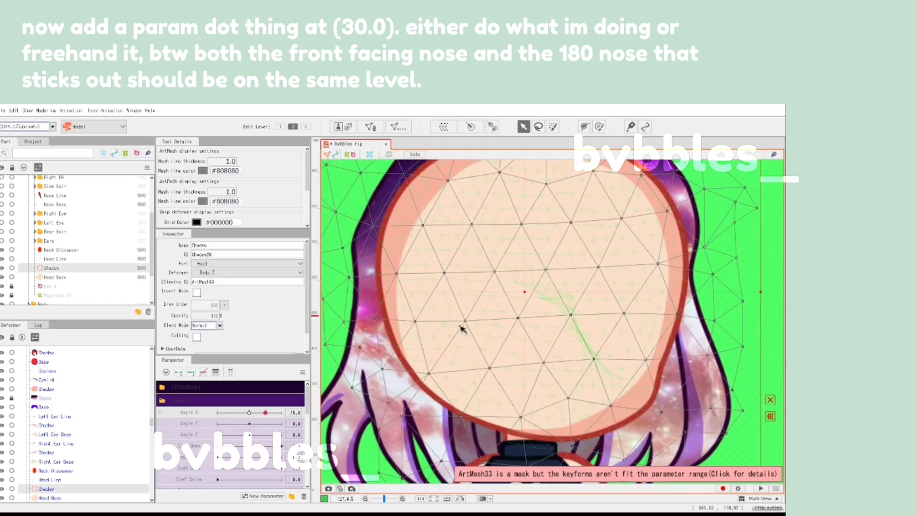
pyautogui.click(460, 328)
pyautogui.keyDown('ctrl'); pyautogui.click(83, 260); pyautogui.keyUp('ctrl')
pyautogui.moveTo(265, 413); pyautogui.dragTo(281, 414)
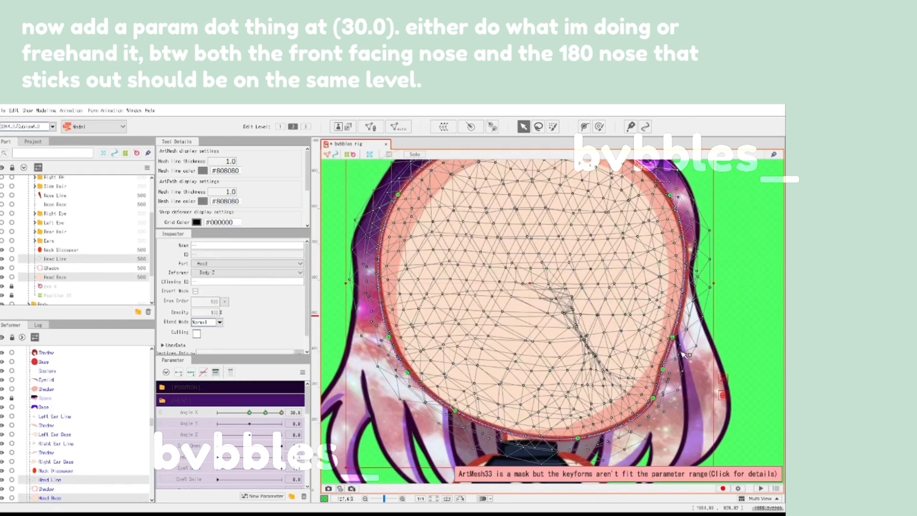
# Step: At Angle X 30.0, pull the right cheek path points inward and push a lower point out to form a profile nose
pyautogui.scroll(3, 649, 350)
pyautogui.moveTo(644, 343); pyautogui.dragTo(628, 354)
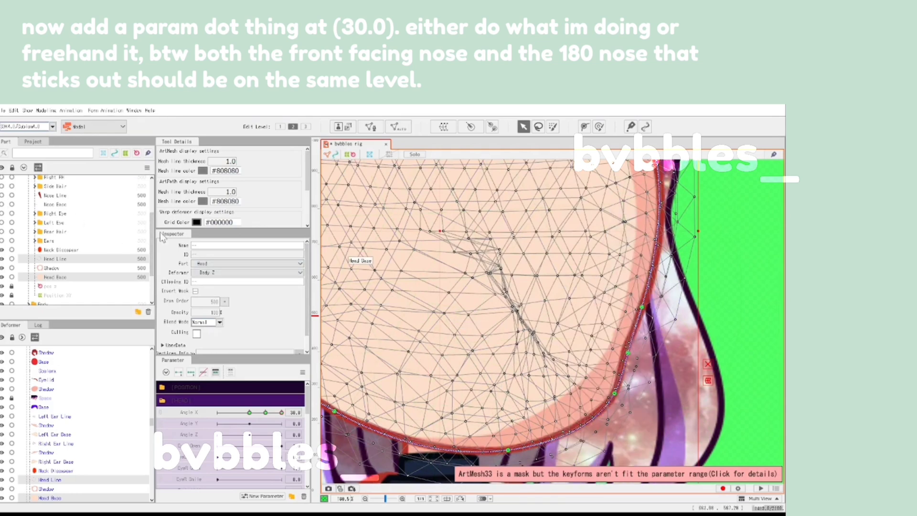
pyautogui.moveTo(636, 315); pyautogui.dragTo(624, 351)
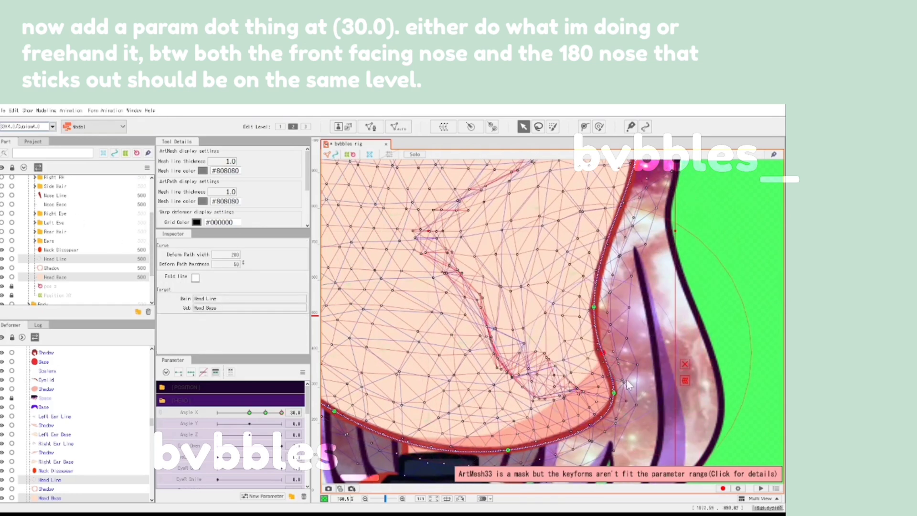
pyautogui.hotkey('ctrl', 'z')
pyautogui.moveTo(616, 389); pyautogui.dragTo(629, 354)
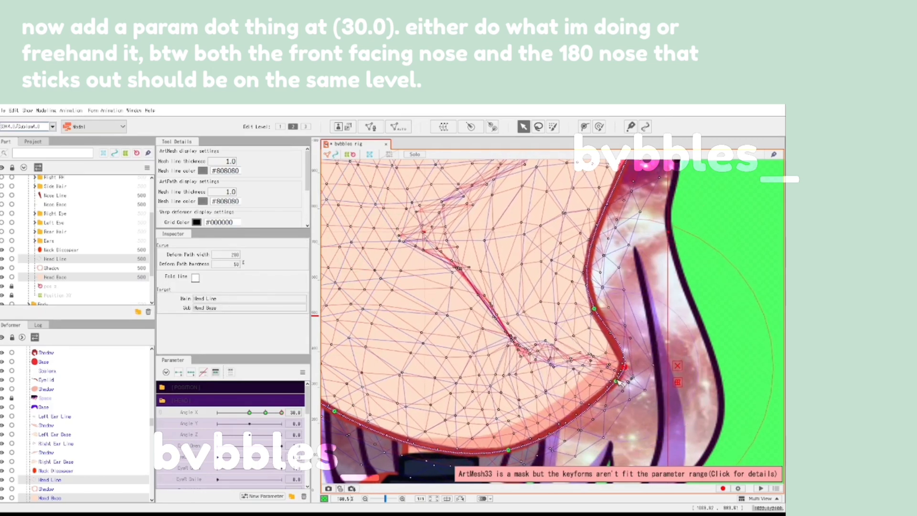
pyautogui.moveTo(596, 315); pyautogui.dragTo(603, 343)
pyautogui.scroll(-5, 574, 288)
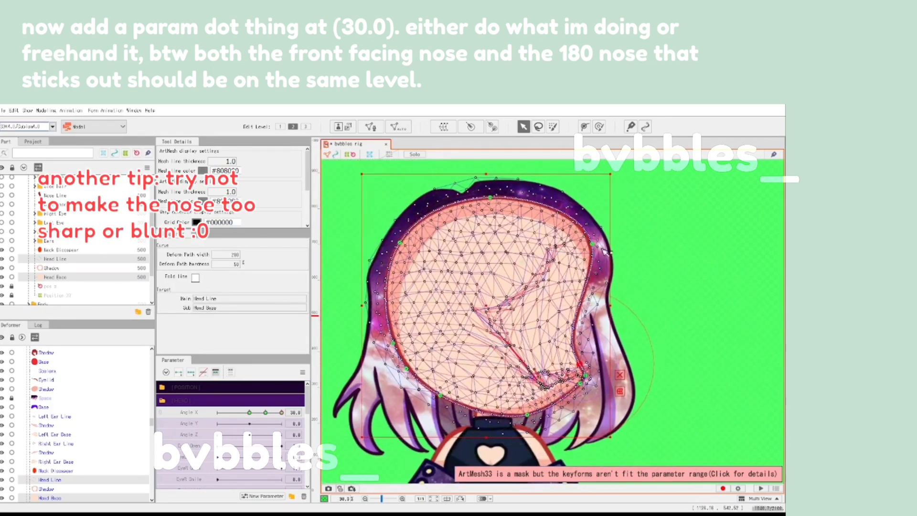
# Step: Refine the path points around the profile nose and the dip above it on the head outline at Angle X 30.0
pyautogui.moveTo(586, 313); pyautogui.dragTo(585, 300)
pyautogui.scroll(7, 582, 367)
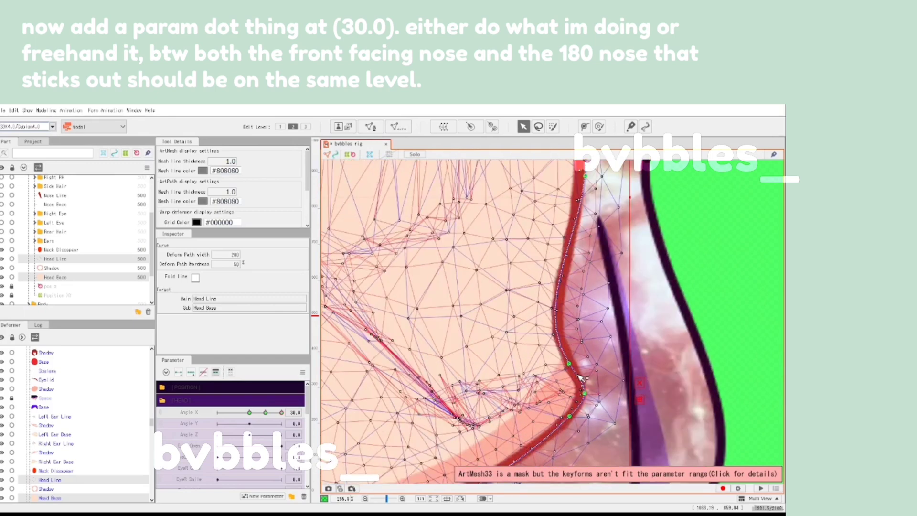
pyautogui.scroll(-5, 600, 391)
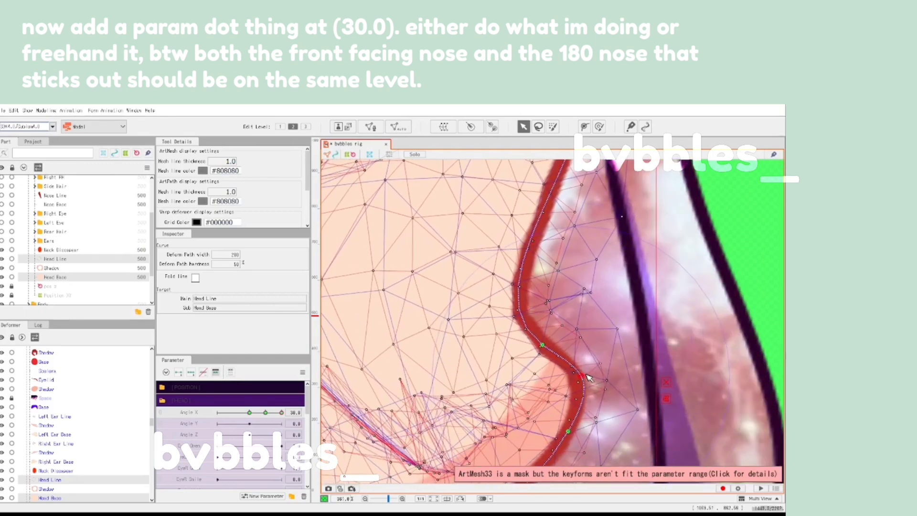
pyautogui.scroll(3, 578, 420)
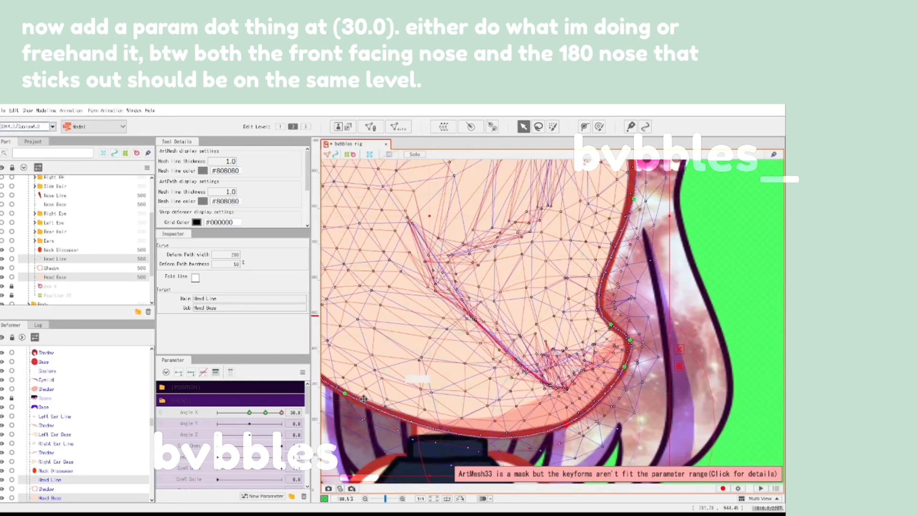
pyautogui.scroll(-2, 490, 345)
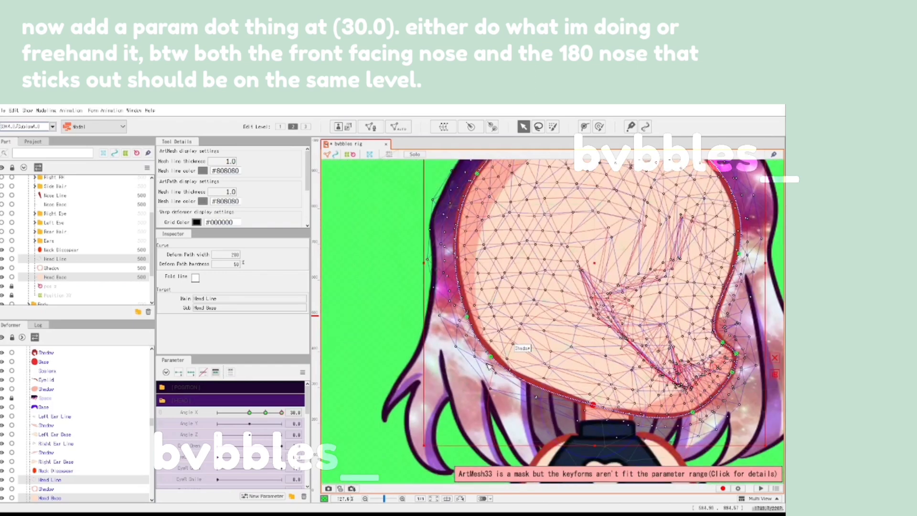
# Step: Hide the Neck Disappearer and reshape the head outline's lower left jaw and chin path points at Angle X 30.0
pyautogui.click(2, 251)
pyautogui.moveTo(534, 360); pyautogui.dragTo(488, 360)
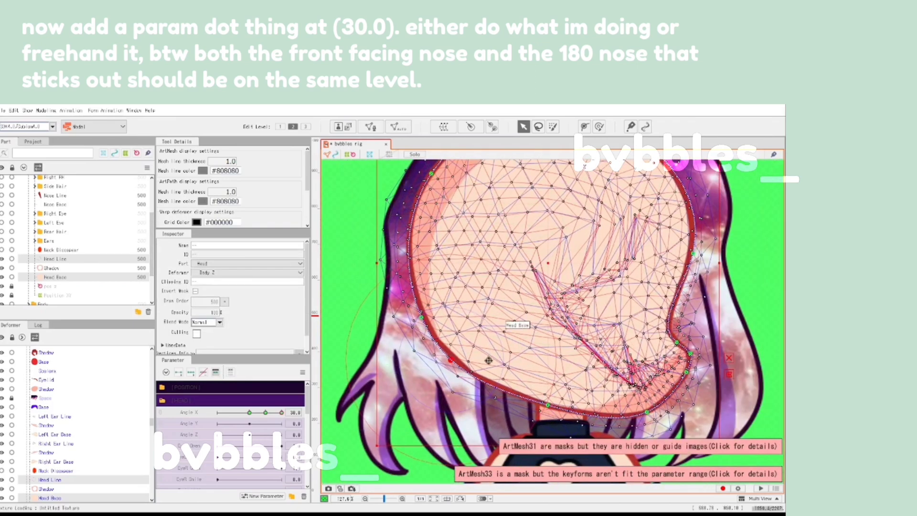
pyautogui.moveTo(555, 412); pyautogui.dragTo(558, 419)
pyautogui.scroll(1, 648, 409)
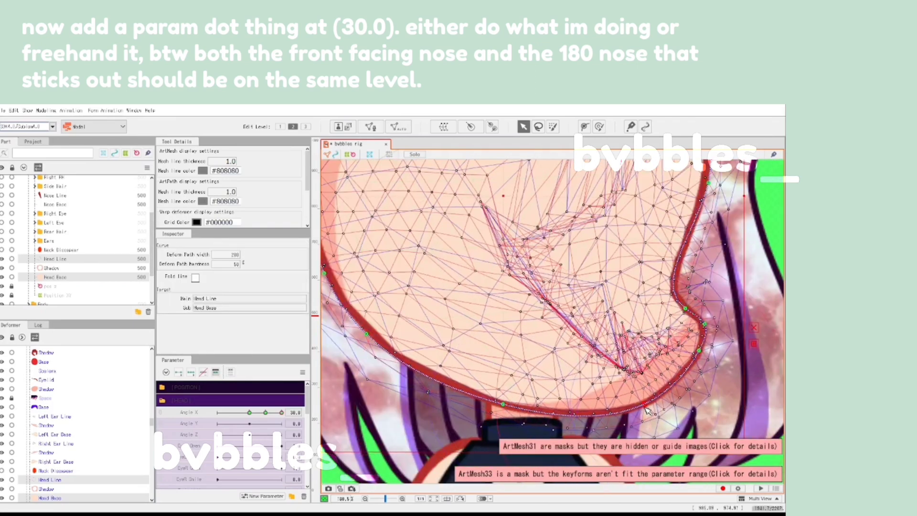
# Step: Inspect the head outline with nothing selected, then reselect the head meshes and touch up the nose tip at Angle X 30.0
pyautogui.scroll(-3, 648, 410)
pyautogui.click(731, 364)
pyautogui.moveTo(778, 370); pyautogui.dragTo(711, 320)
pyautogui.click(583, 286)
pyautogui.scroll(10, 585, 285)
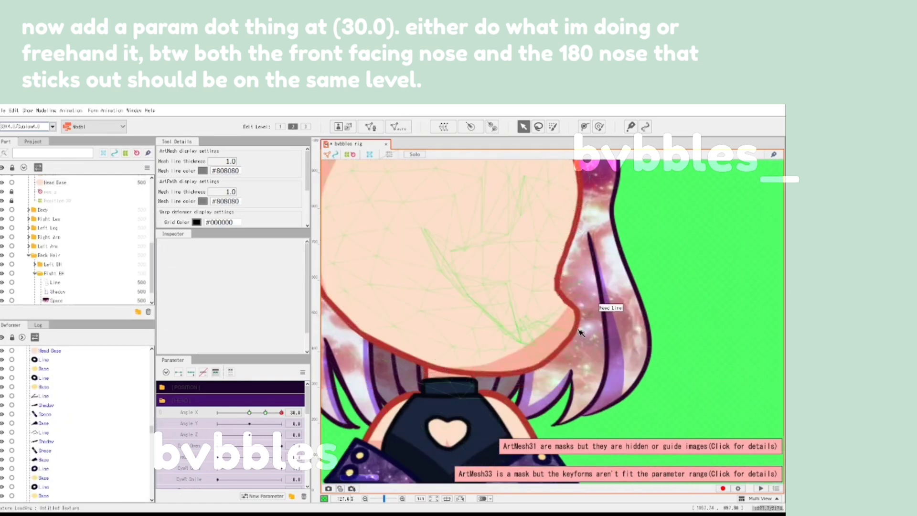
pyautogui.scroll(-10, 585, 285)
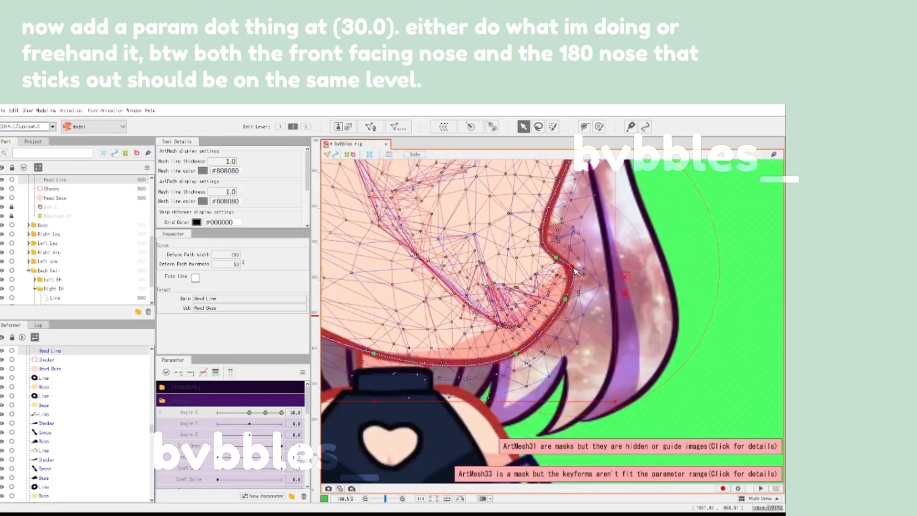
pyautogui.click(638, 356)
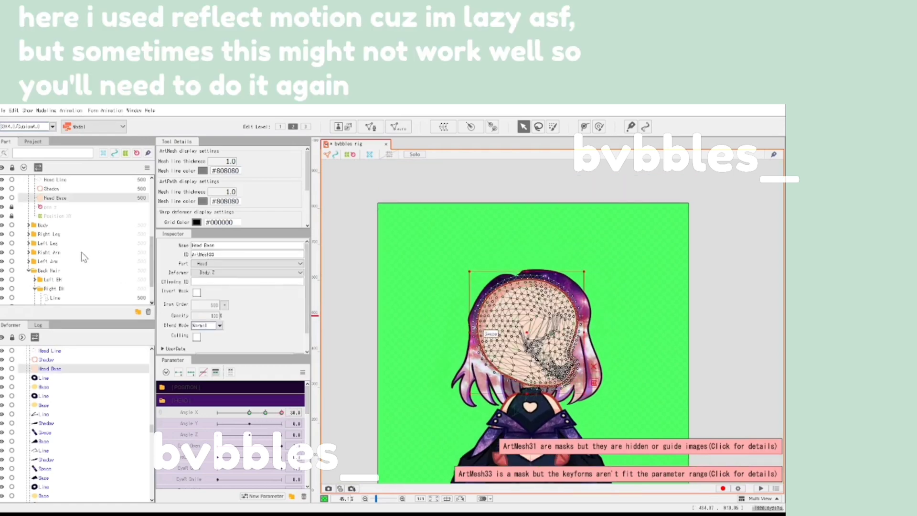
# Step: Select Head Line and Head Base and apply Reflect Motion to their Angle X 30.0 and 15.0 keys, checking the result at -30.0
pyautogui.scroll(2, 81, 256)
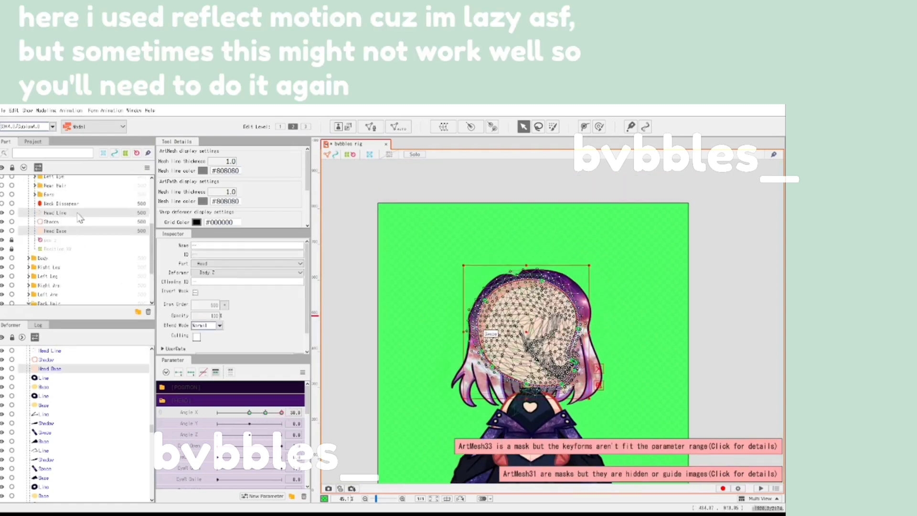
pyautogui.click(302, 372)
pyautogui.click(342, 444)
pyautogui.click(265, 413)
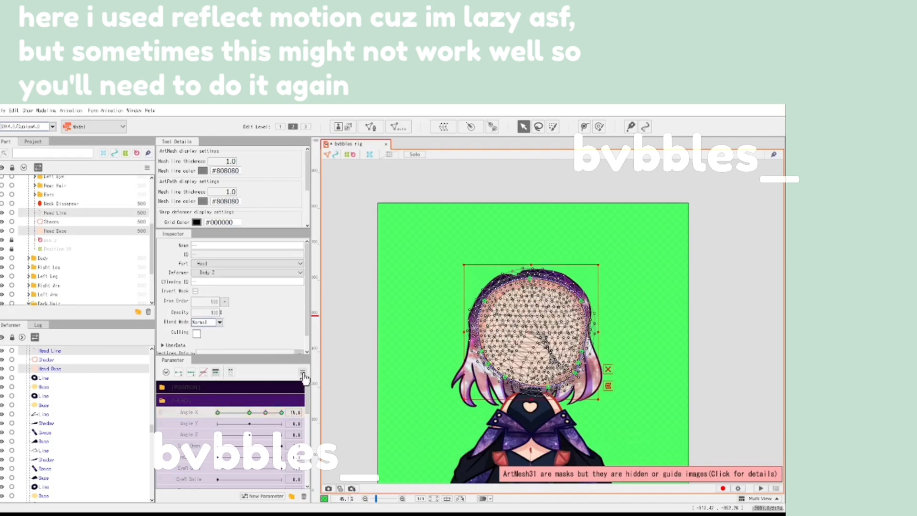
pyautogui.click(302, 372)
pyautogui.click(344, 445)
pyautogui.moveTo(249, 412); pyautogui.dragTo(216, 419)
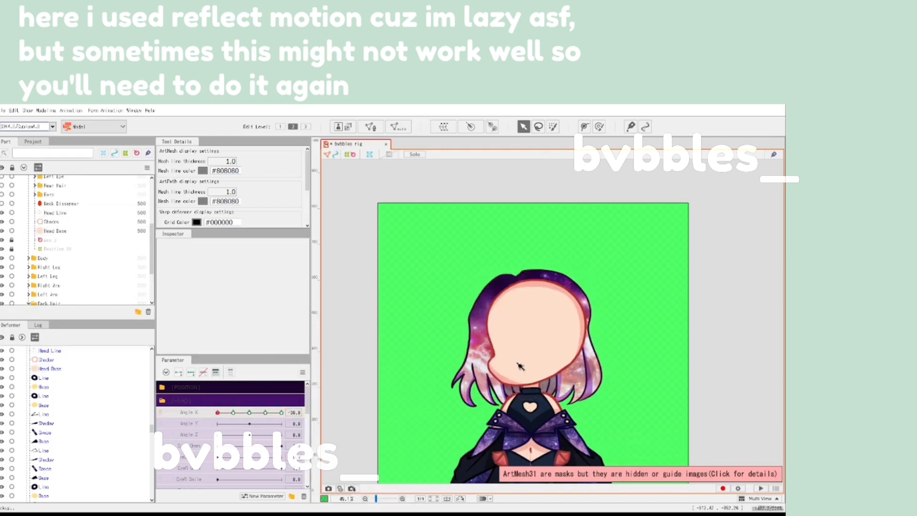
# Step: Fix the mirrored nose at Angle X -30.0 by adjusting its tip path point, and preview the head turn across to 30.0
pyautogui.scroll(5, 530, 335)
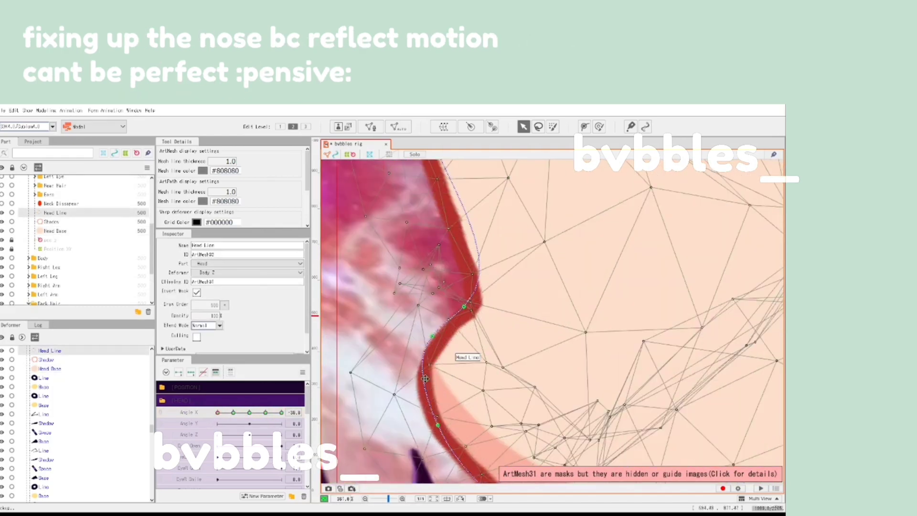
pyautogui.scroll(-10, 425, 378)
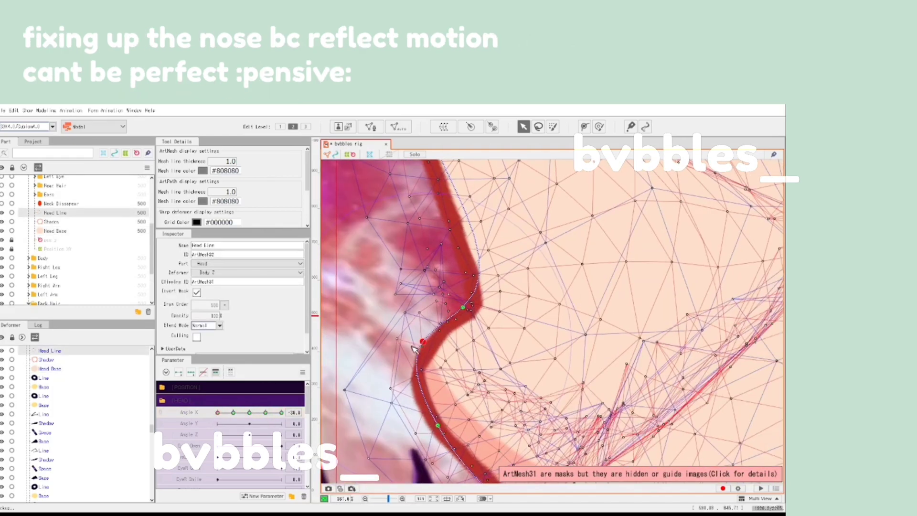
pyautogui.scroll(10, 413, 356)
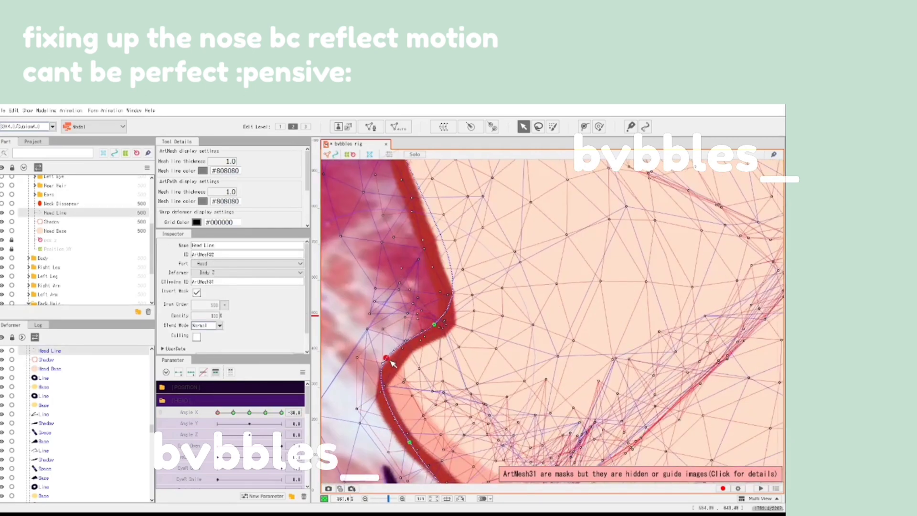
pyautogui.moveTo(390, 362); pyautogui.dragTo(399, 363)
pyautogui.scroll(-6, 399, 361)
pyautogui.scroll(-2, 605, 334)
pyautogui.click(692, 297)
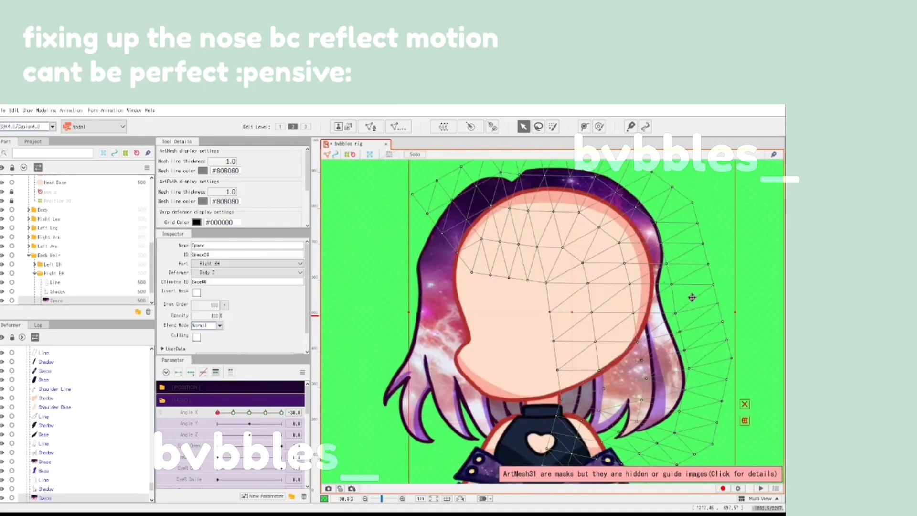
pyautogui.moveTo(224, 417); pyautogui.dragTo(301, 413)
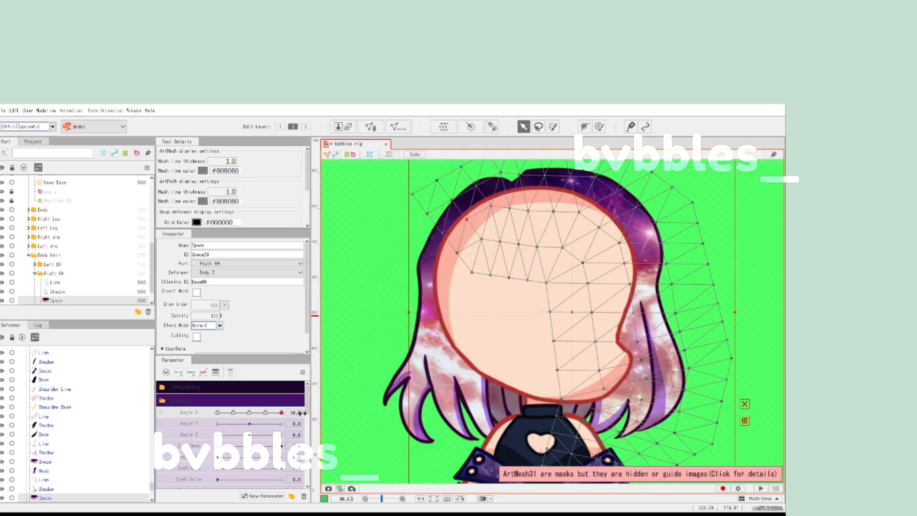
# Step: Put the head shadow in a warp deformer and move its centre to reshape the shadow at Angle X 15.0
pyautogui.click(451, 250)
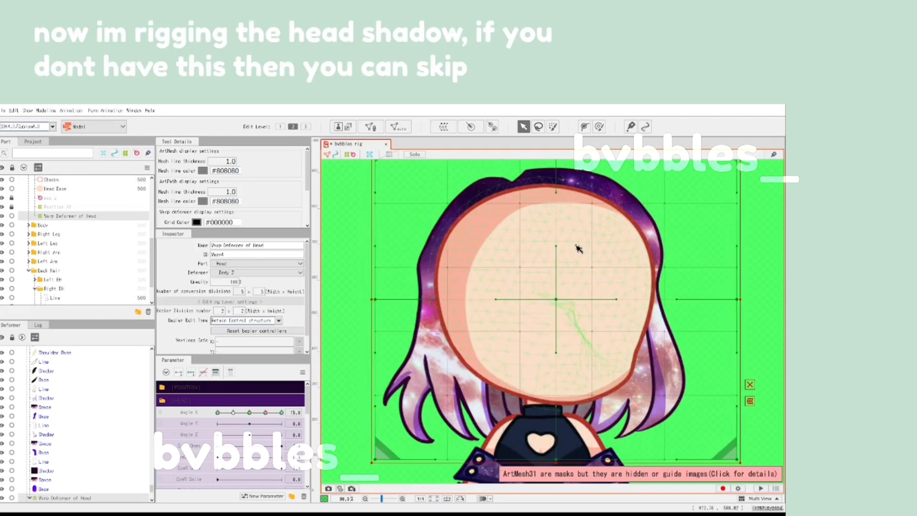
pyautogui.scroll(-3, 620, 287)
pyautogui.moveTo(527, 295); pyautogui.dragTo(512, 296)
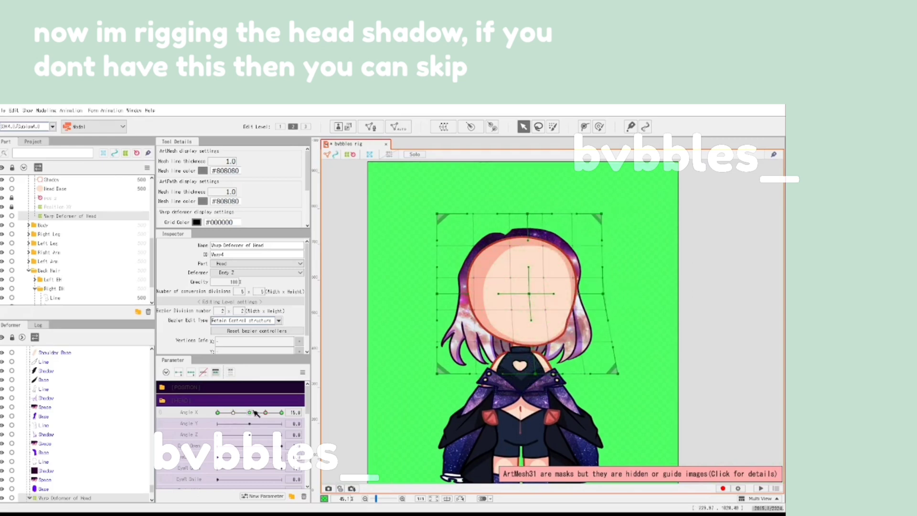
# Step: At Angle X 30.0, shift the head shadow's warp deformer centre toward the face and stretch its left edge outward with the deform brush
pyautogui.moveTo(255, 412)
pyautogui.mouseDown()
pyautogui.moveTo(295, 411)
pyautogui.moveTo(256, 417)
pyautogui.mouseUp()
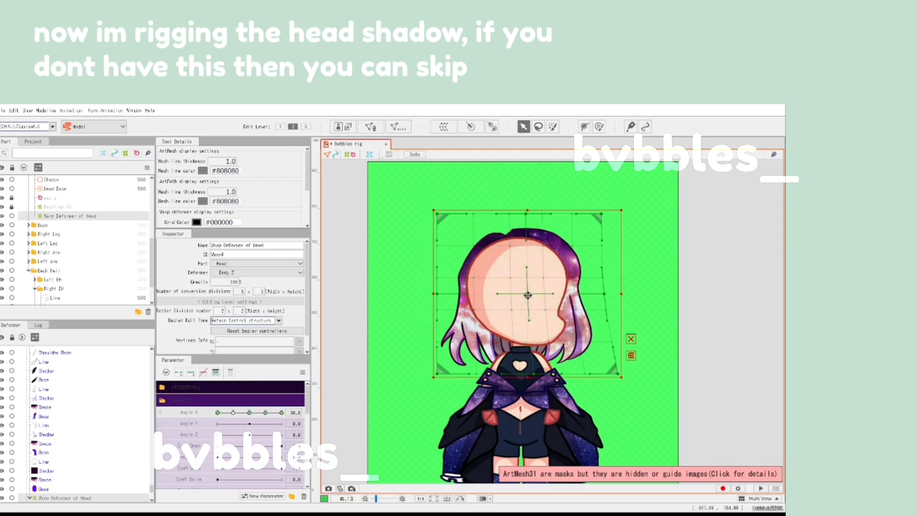
pyautogui.moveTo(528, 295); pyautogui.dragTo(540, 294)
pyautogui.click(600, 127)
pyautogui.moveTo(469, 244); pyautogui.dragTo(424, 244)
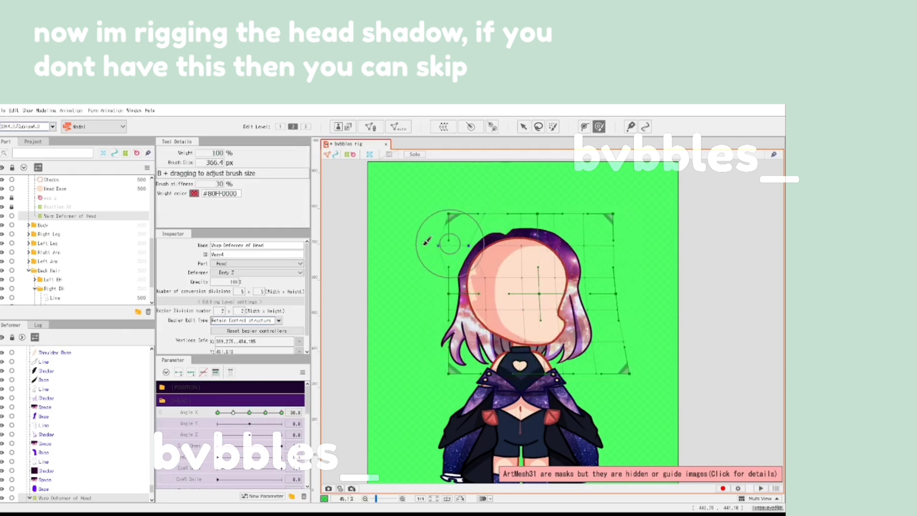
pyautogui.hotkey('ctrl', 'z')
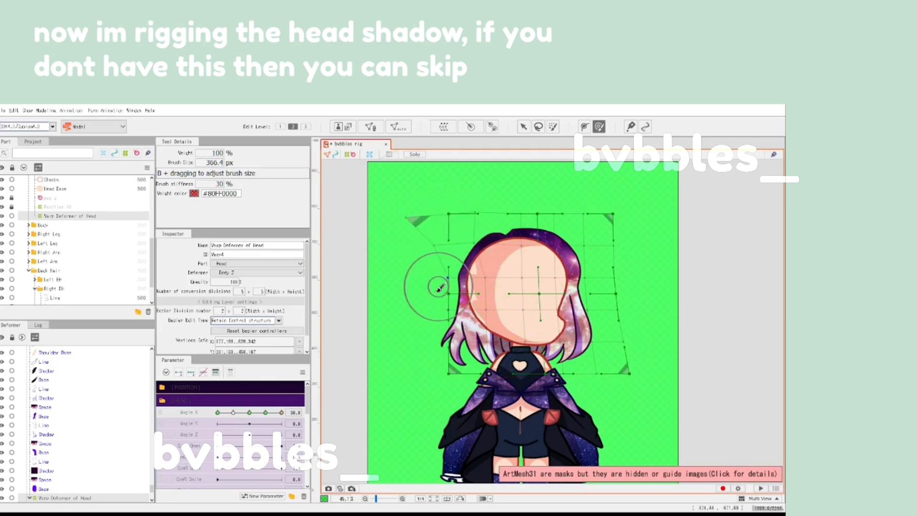
pyautogui.click(523, 127)
pyautogui.scroll(2, 553, 301)
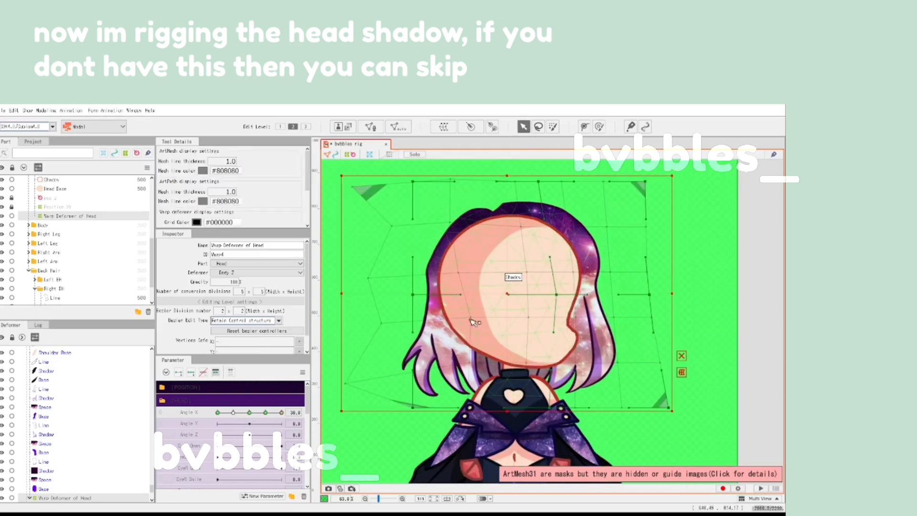
pyautogui.moveTo(282, 412); pyautogui.dragTo(284, 413)
pyautogui.click(303, 375)
pyautogui.click(546, 191)
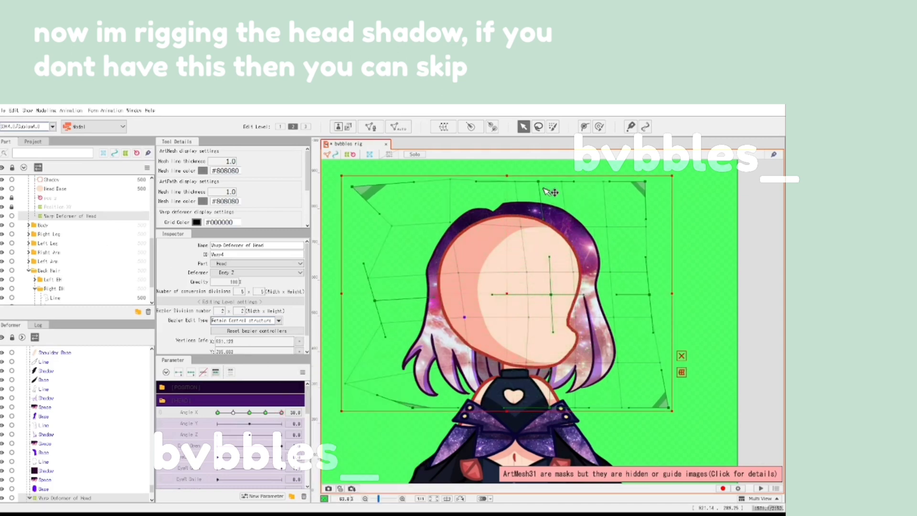
# Step: Apply Reflect Motion to the head shadow warp deformer's Angle X 30.0 and 15.0 keys and check the result at -30.0
pyautogui.click(303, 373)
pyautogui.click(368, 457)
pyautogui.click(265, 412)
pyautogui.click(303, 372)
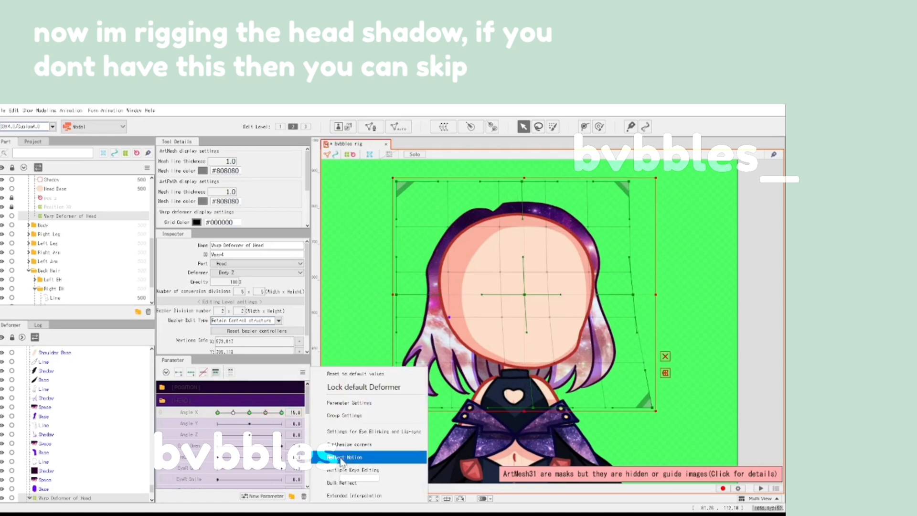
pyautogui.click(367, 457)
pyautogui.moveTo(265, 413); pyautogui.dragTo(213, 420)
# Step: Correct the nose outline of Head Line and Head Base at Angle X -30.0 by nudging the nose's path points
pyautogui.click(463, 328)
pyautogui.scroll(5, 463, 328)
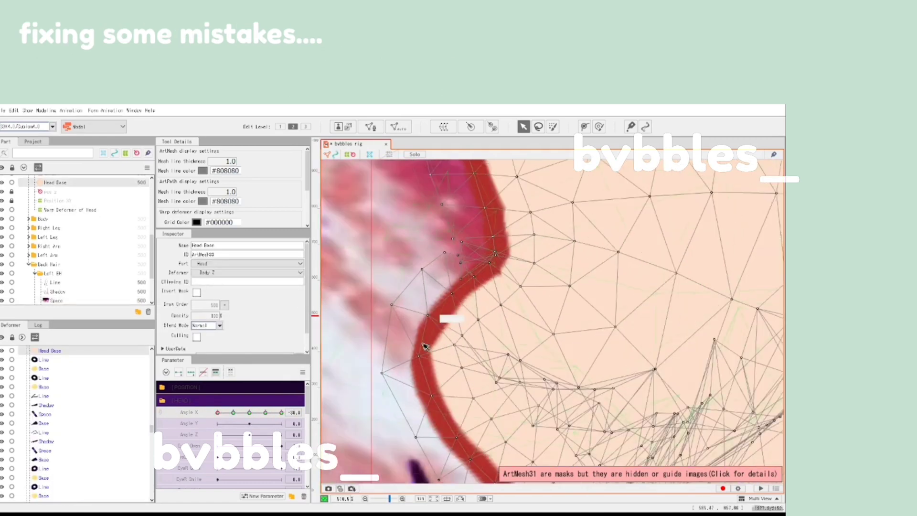
pyautogui.moveTo(447, 426); pyautogui.dragTo(457, 420)
pyautogui.scroll(-5, 466, 397)
pyautogui.scroll(5, 463, 383)
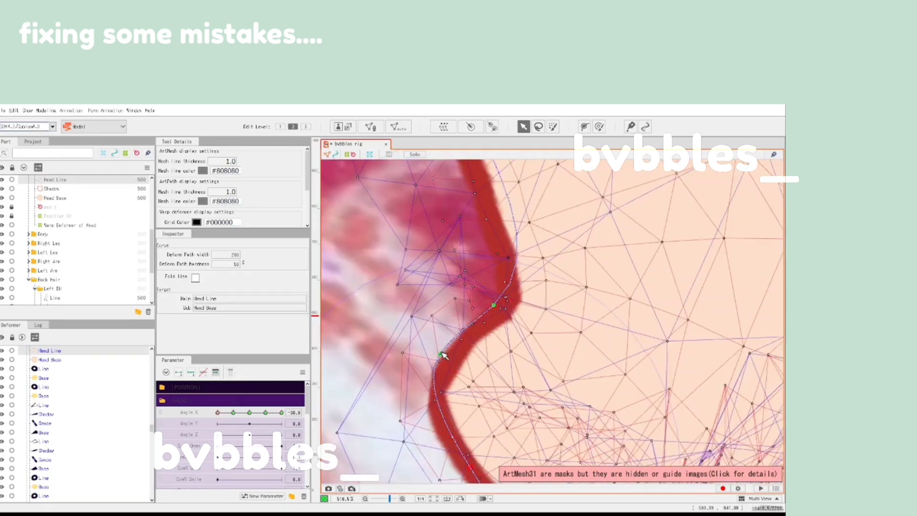
pyautogui.moveTo(440, 355); pyautogui.dragTo(435, 355)
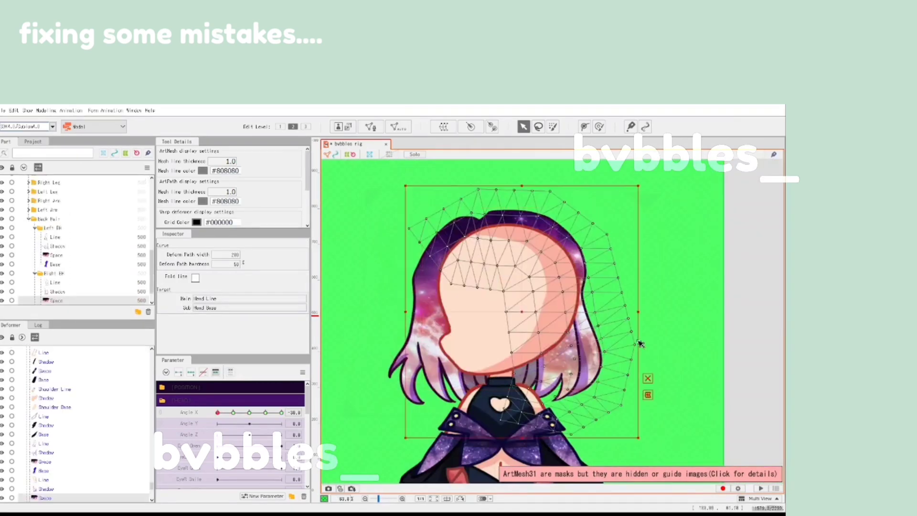
pyautogui.scroll(1, 79, 254)
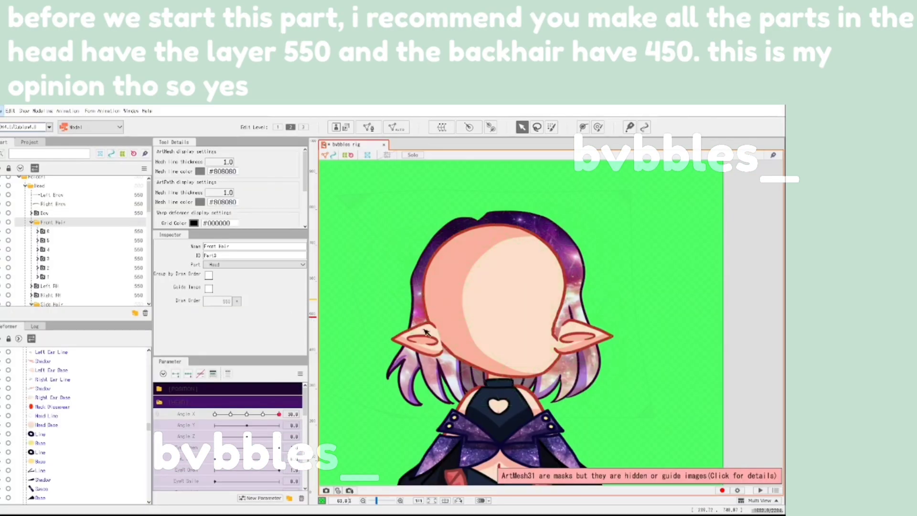
# Step: Select the Left Ear folder and step its Angle X from -30.0 to 30.0
pyautogui.scroll(3, 426, 332)
pyautogui.click(434, 328)
pyautogui.scroll(-2, 53, 249)
pyautogui.scroll(1, 84, 254)
pyautogui.keyDown('shift'); pyautogui.click(86, 252); pyautogui.keyUp('shift')
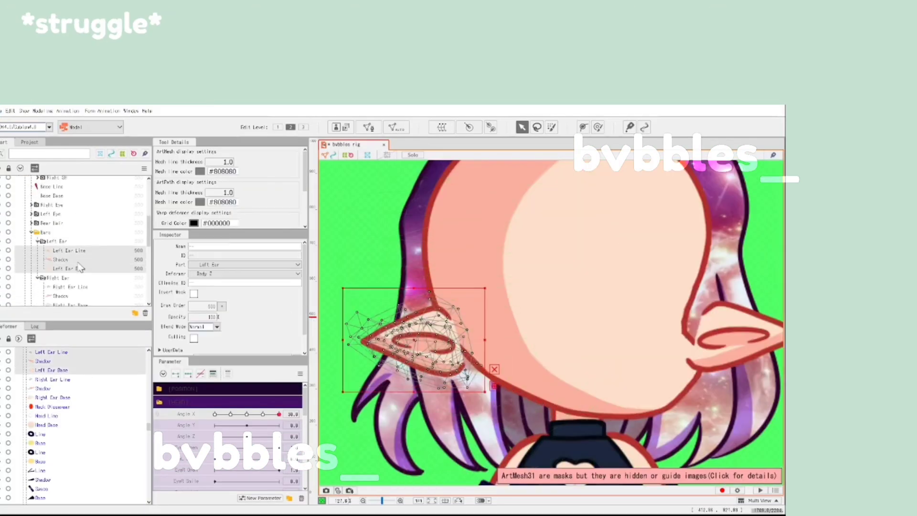
pyautogui.click(58, 241)
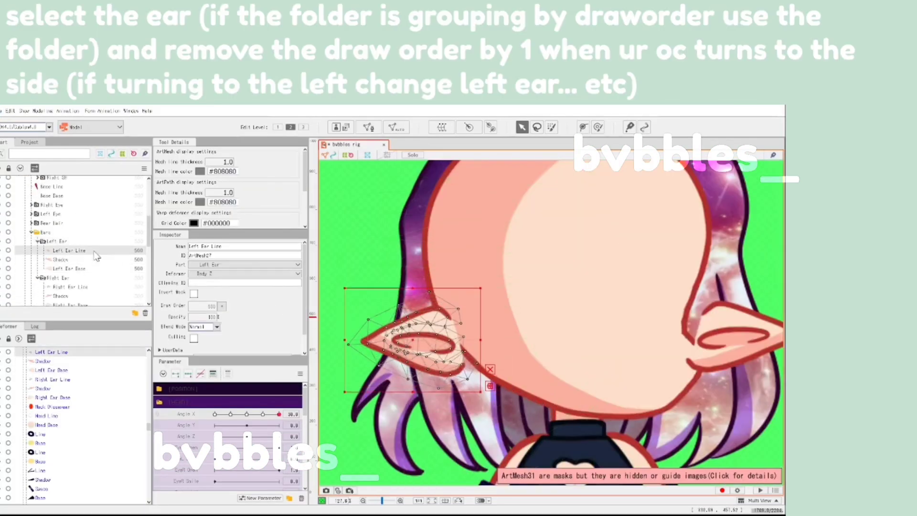
pyautogui.click(57, 241)
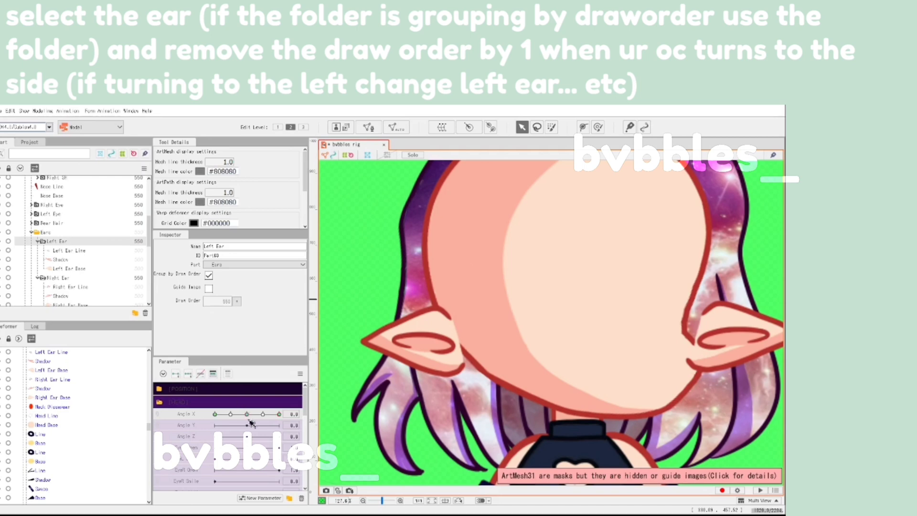
pyautogui.click(215, 413)
pyautogui.moveTo(225, 418); pyautogui.dragTo(278, 414)
# Step: Lower the Right Ear folder's draw order by 1 at Angle X 30.0
pyautogui.click(737, 322)
pyautogui.click(57, 275)
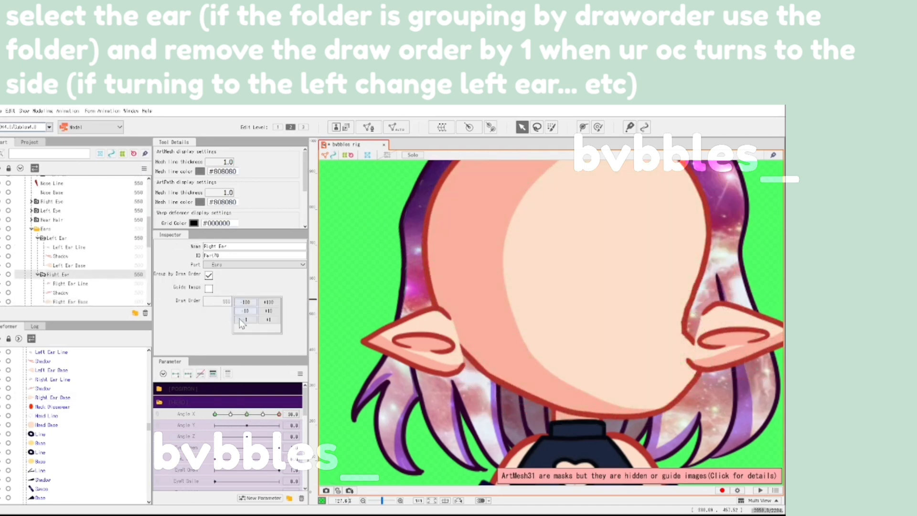
pyautogui.click(242, 319)
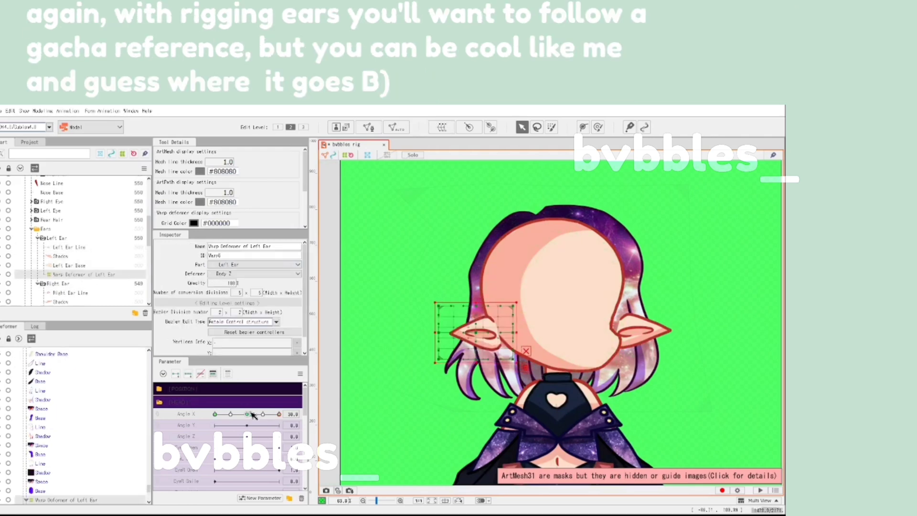
# Step: Shift the left ear's warp deformer slightly toward the face at Angle X 15.0 and farther at 30.0, and compare the keys
pyautogui.moveTo(248, 413); pyautogui.dragTo(263, 414)
pyautogui.scroll(2, 472, 333)
pyautogui.moveTo(452, 338); pyautogui.dragTo(465, 339)
pyautogui.moveTo(246, 414); pyautogui.dragTo(279, 414)
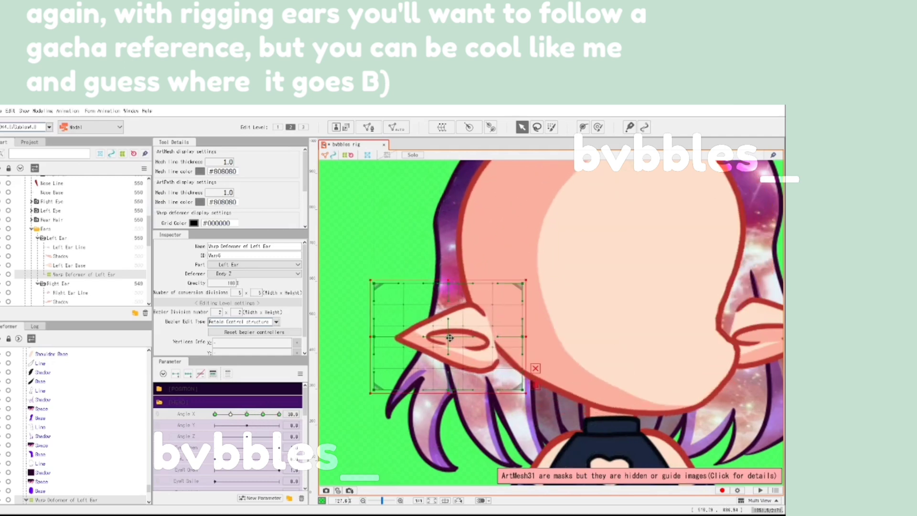
pyautogui.moveTo(463, 337); pyautogui.dragTo(526, 337)
pyautogui.click(247, 413)
pyautogui.moveTo(247, 414); pyautogui.dragTo(262, 414)
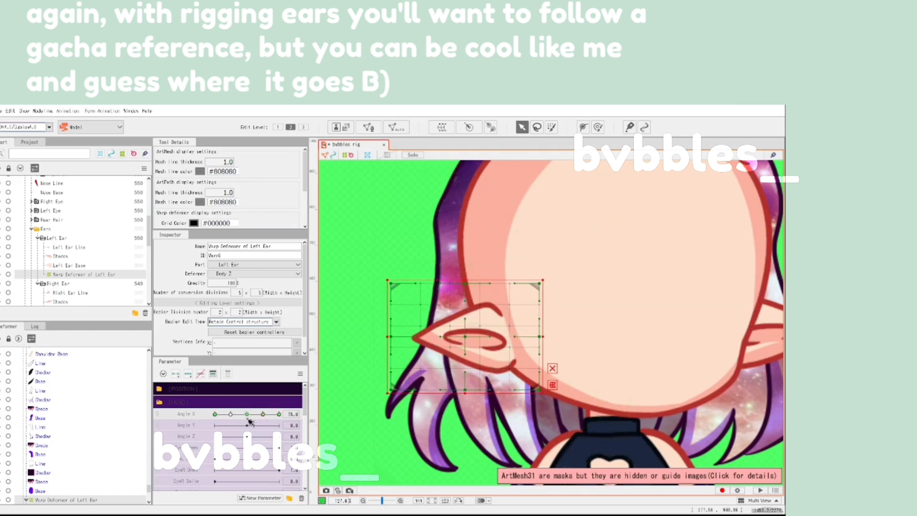
# Step: Move the left ear's warp deformer inward behind the head at Angle X -15.0 and check it at -30.0
pyautogui.click(231, 414)
pyautogui.moveTo(453, 348); pyautogui.dragTo(476, 348)
pyautogui.scroll(-5, 474, 342)
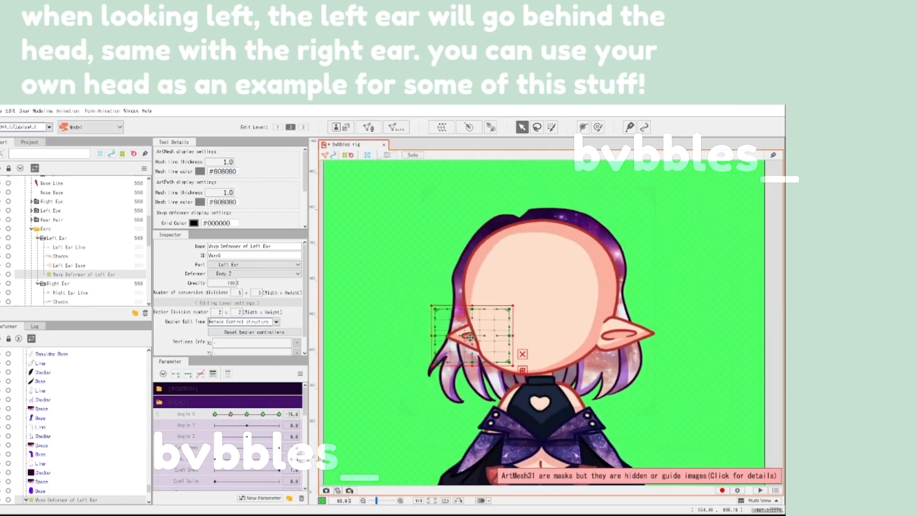
pyautogui.scroll(3, 506, 332)
pyautogui.click(215, 414)
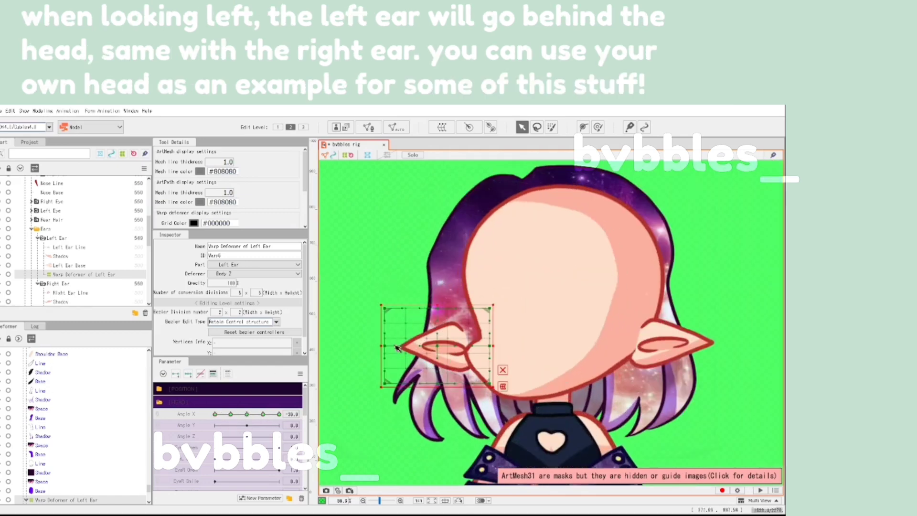
# Step: Shift the right ear's warp deformer inward behind the head at Angle X 30.0 and onto the side of the head at -30.0
pyautogui.click(662, 337)
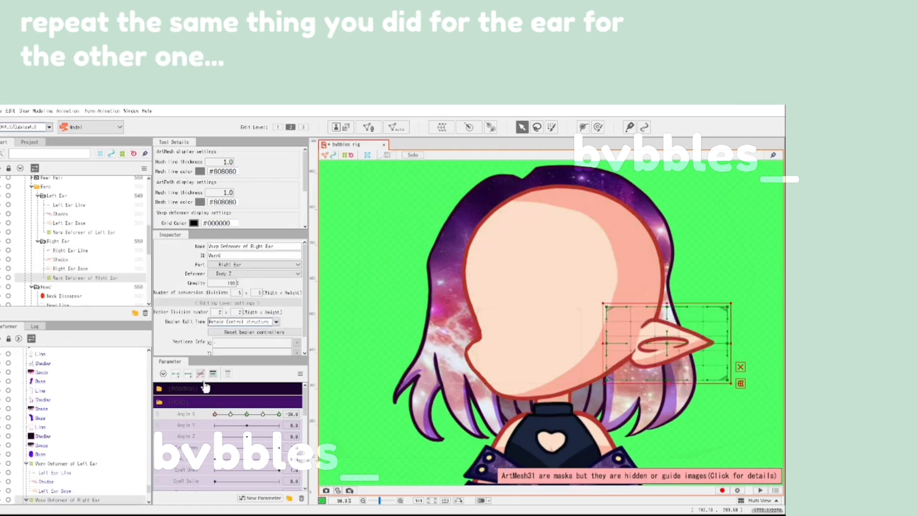
pyautogui.click(262, 414)
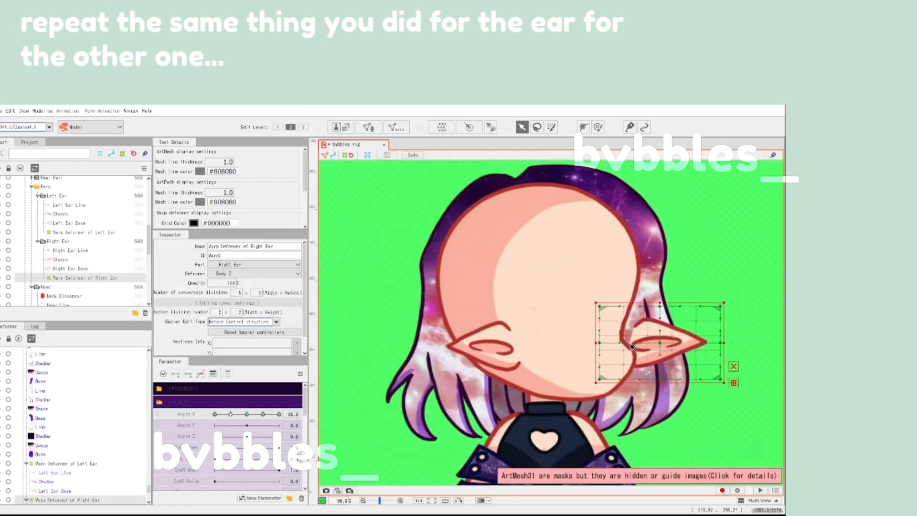
pyautogui.moveTo(632, 347); pyautogui.dragTo(577, 345)
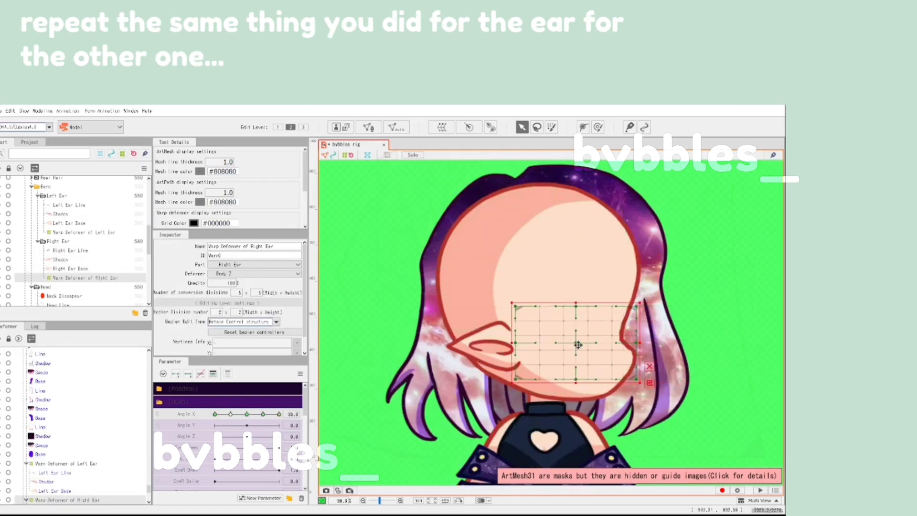
pyautogui.click(231, 414)
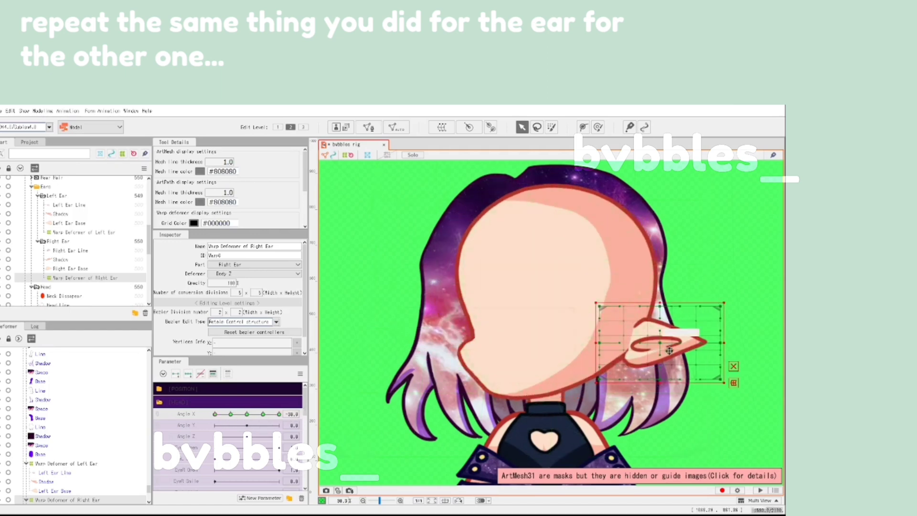
pyautogui.moveTo(669, 351); pyautogui.dragTo(623, 352)
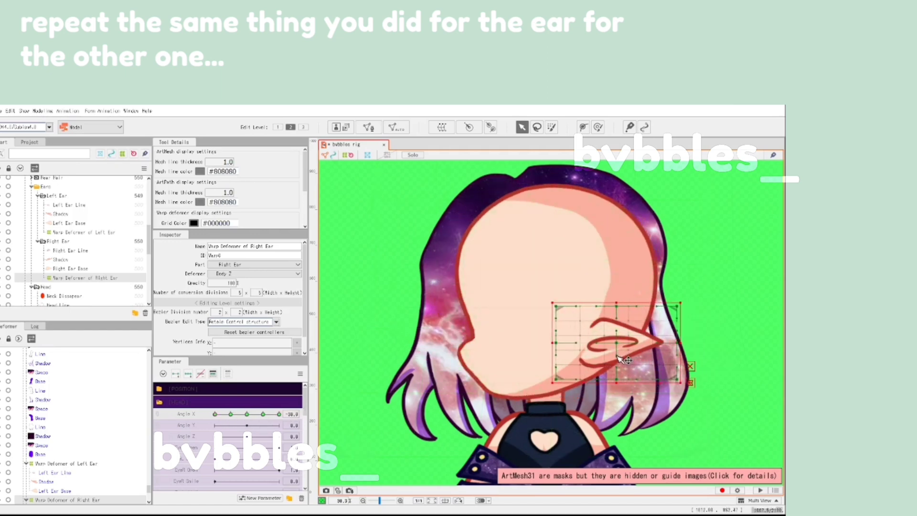
pyautogui.scroll(-3, 621, 352)
# Step: Refine the face outline of Head Line and Head Base at Angle X -30.0 by nudging the path point below the nose
pyautogui.click(686, 370)
pyautogui.scroll(2, 684, 367)
pyautogui.scroll(5, 454, 359)
pyautogui.click(454, 358)
pyautogui.scroll(2, 454, 358)
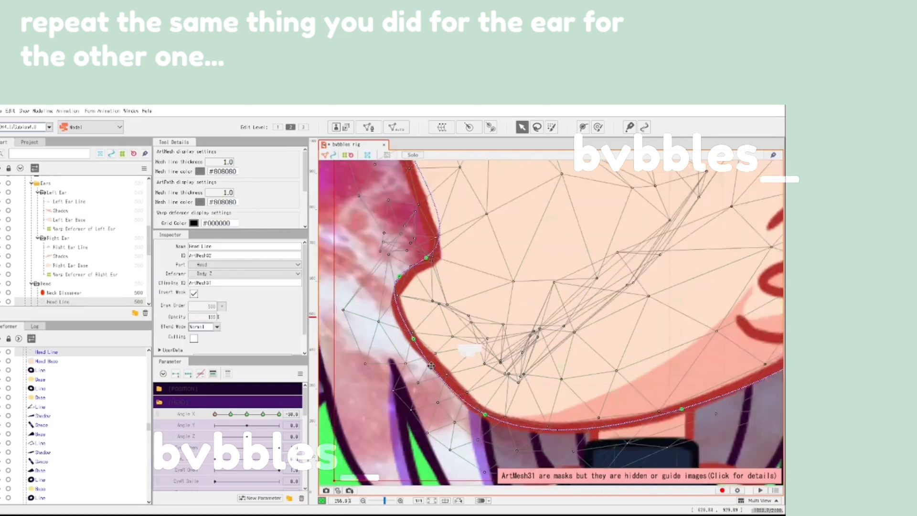
pyautogui.moveTo(420, 346); pyautogui.dragTo(419, 352)
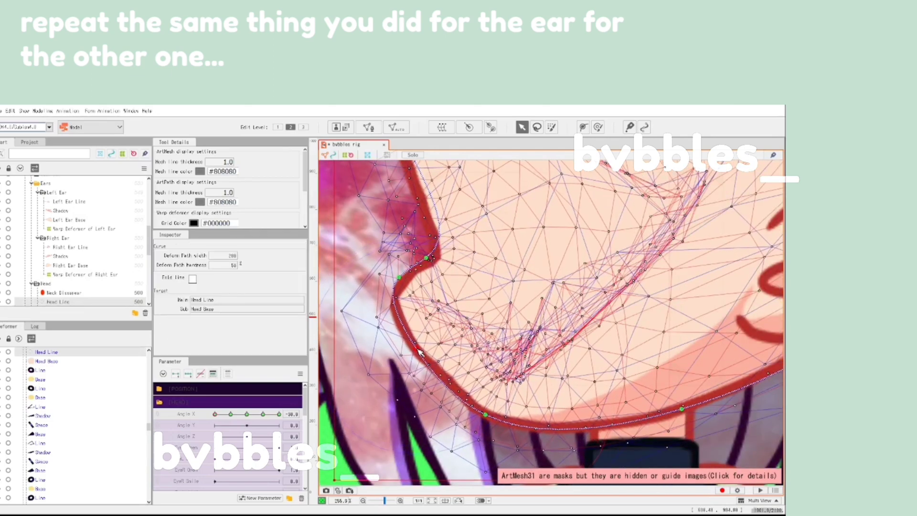
pyautogui.scroll(-5, 418, 352)
pyautogui.click(694, 367)
pyautogui.click(695, 368)
# Step: Return Angle X to 0.0, show the Left Eye folder and put all its child objects into one warp deformer
pyautogui.scroll(-3, 648, 320)
pyautogui.moveTo(215, 414); pyautogui.dragTo(246, 414)
pyautogui.scroll(-5, 58, 273)
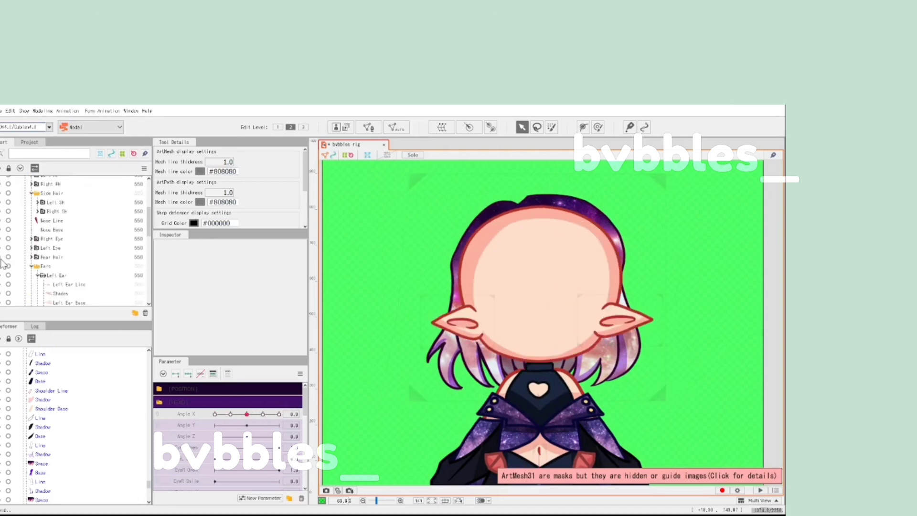
pyautogui.click(1, 250)
pyautogui.rightClick(50, 251)
pyautogui.moveTo(101, 274)
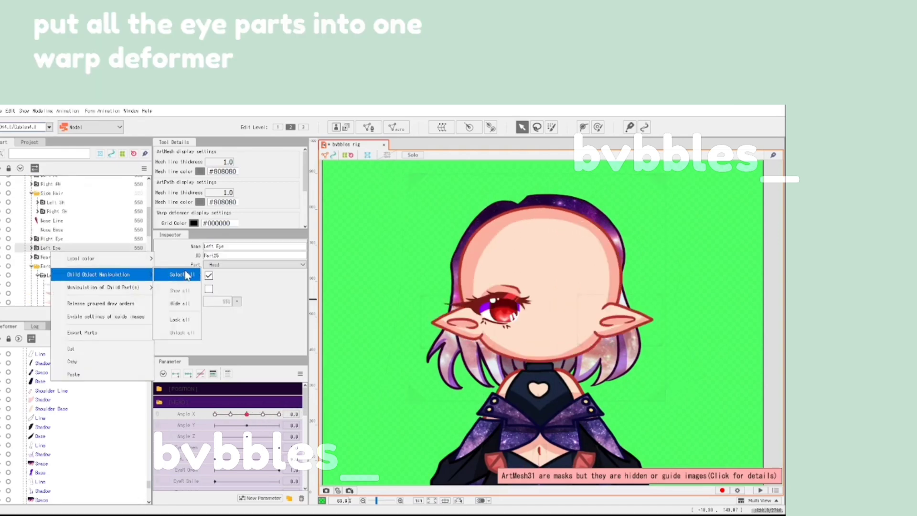
pyautogui.click(185, 274)
pyautogui.scroll(5, 478, 298)
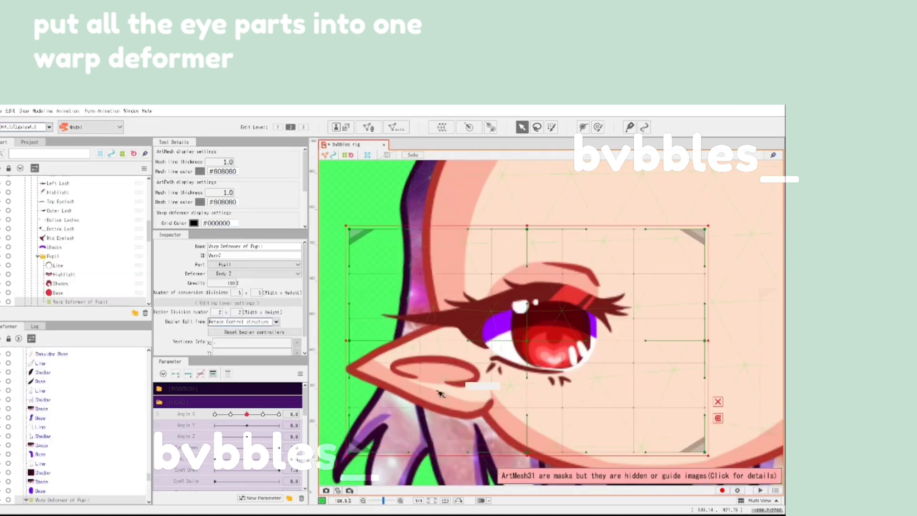
# Step: At Angle X -15.0, shift the left eye's warp deformer outward, curve its lower edge up and narrow its outer side
pyautogui.click(604, 373)
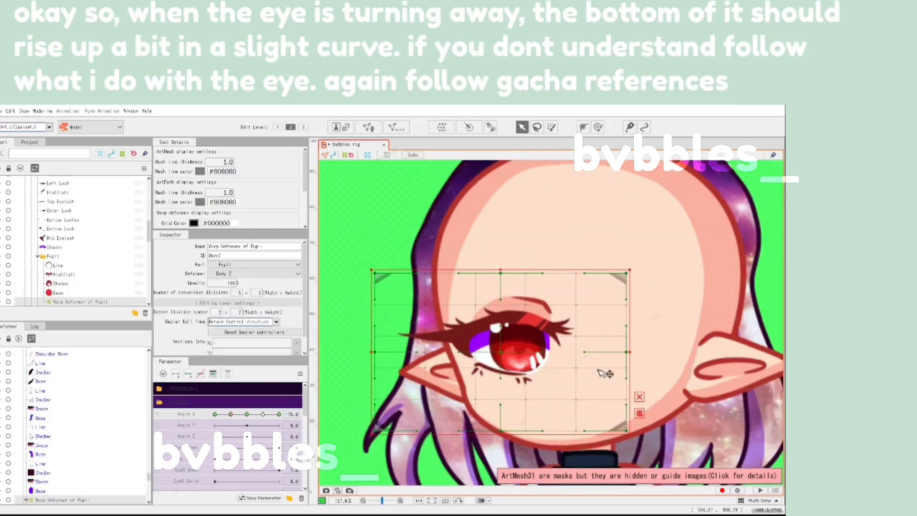
pyautogui.moveTo(619, 356); pyautogui.dragTo(582, 362)
pyautogui.scroll(3, 497, 382)
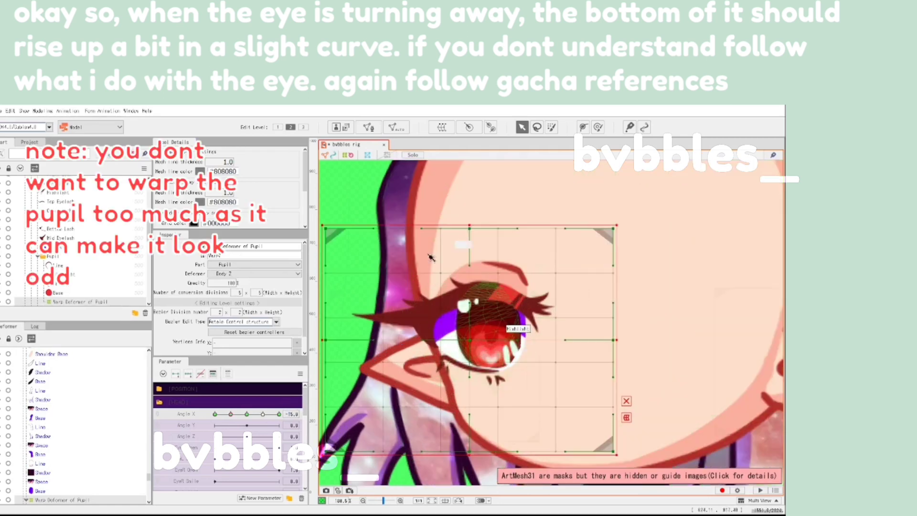
pyautogui.moveTo(542, 304); pyautogui.dragTo(554, 265)
pyautogui.moveTo(483, 412); pyautogui.dragTo(482, 396)
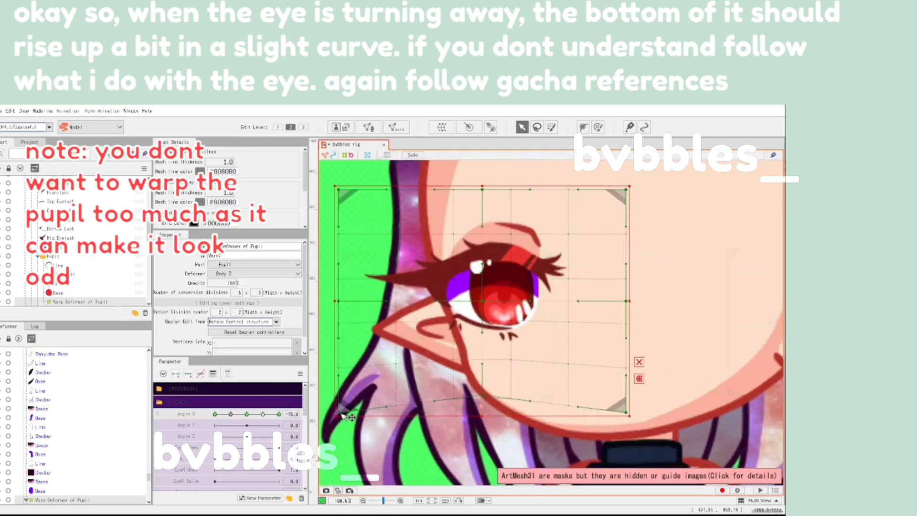
pyautogui.moveTo(338, 412); pyautogui.dragTo(338, 375)
pyautogui.moveTo(479, 396); pyautogui.dragTo(474, 388)
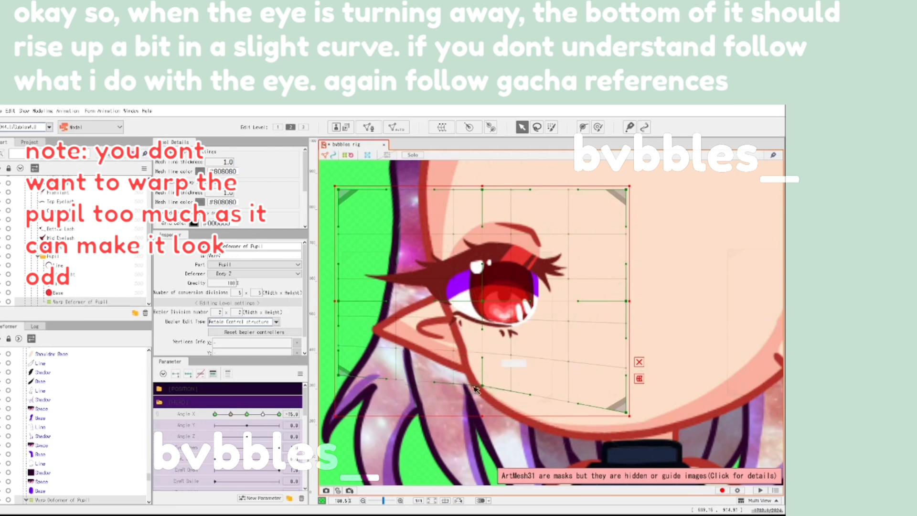
pyautogui.moveTo(235, 414); pyautogui.dragTo(231, 414)
pyautogui.moveTo(328, 214); pyautogui.dragTo(423, 249)
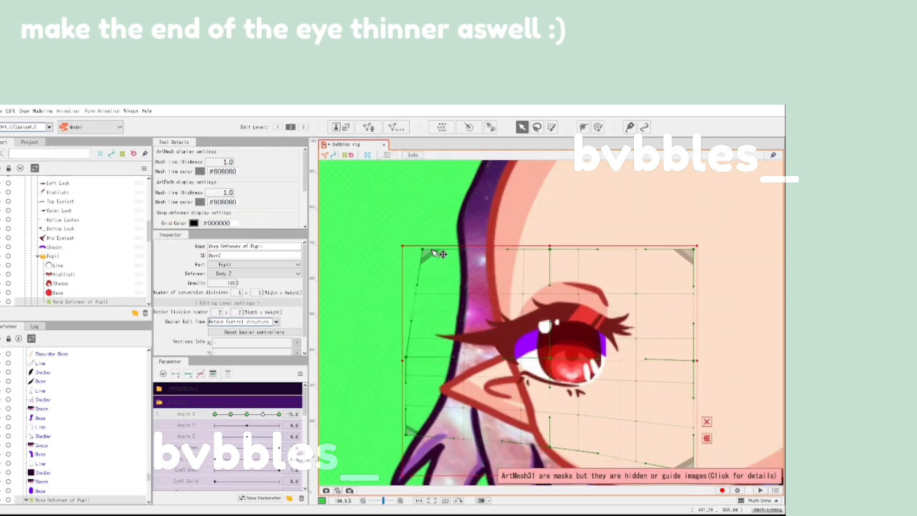
pyautogui.moveTo(409, 358); pyautogui.dragTo(438, 354)
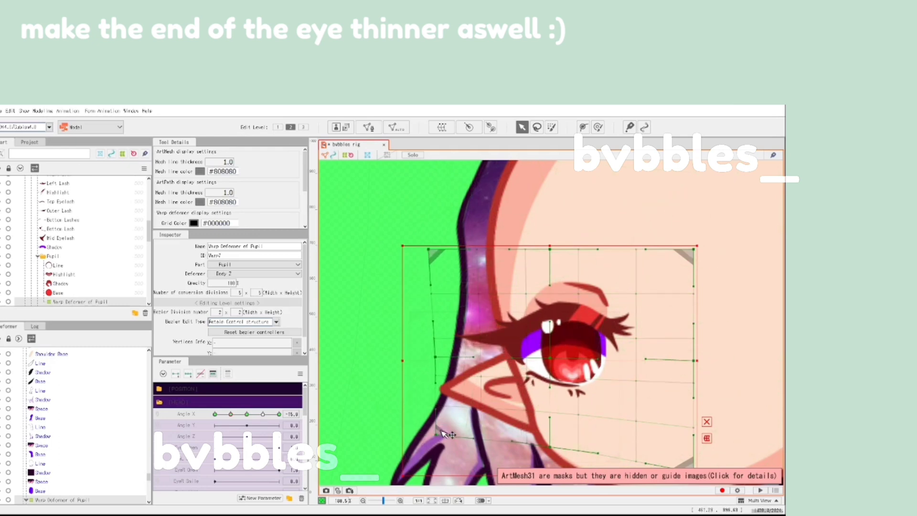
# Step: Move the left eye's warp deformer toward the nose without stretching it at Angle X 15.0 and farther at 30.0
pyautogui.moveTo(230, 414); pyautogui.dragTo(279, 414)
pyautogui.scroll(-3, 554, 376)
pyautogui.click(518, 377)
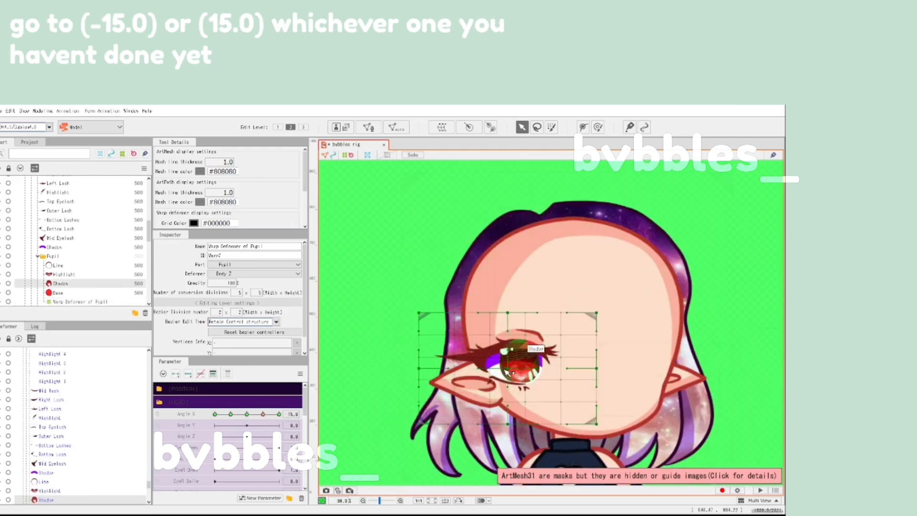
pyautogui.moveTo(518, 377); pyautogui.dragTo(542, 377)
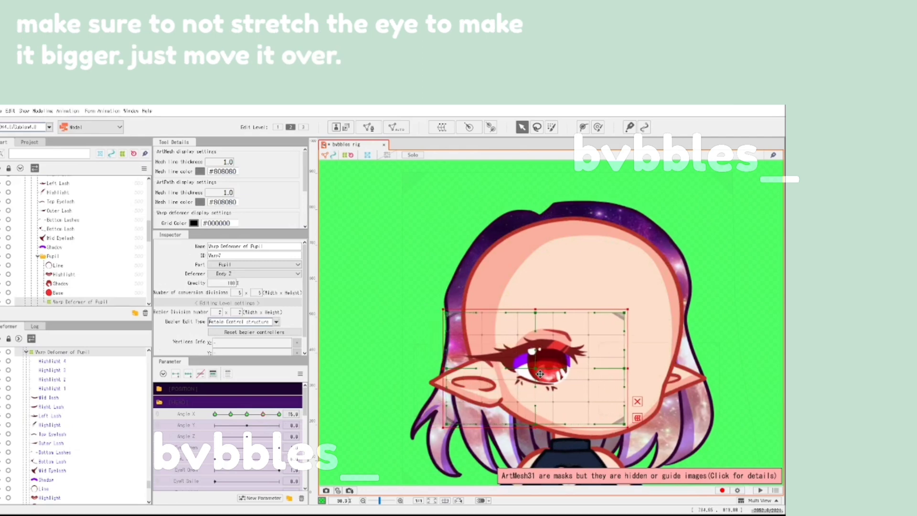
pyautogui.moveTo(279, 414)
pyautogui.mouseDown()
pyautogui.moveTo(263, 416)
pyautogui.moveTo(283, 416)
pyautogui.mouseUp()
pyautogui.moveTo(510, 380); pyautogui.dragTo(584, 381)
# Step: Add an Angle X key for the left eye's warp deformer at about -22, where the eye leaves the head
pyautogui.moveTo(278, 414); pyautogui.dragTo(223, 414)
pyautogui.rightClick(223, 415)
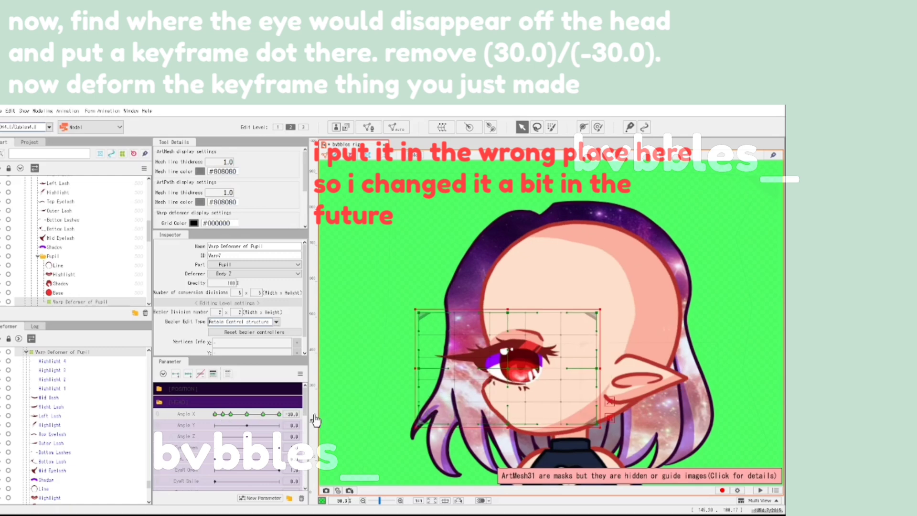
pyautogui.click(223, 414)
pyautogui.click(223, 414)
pyautogui.scroll(3, 498, 352)
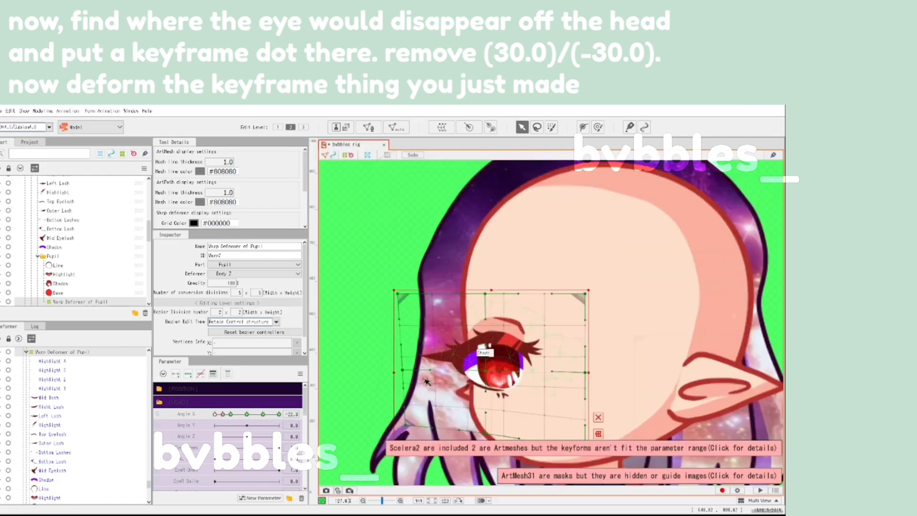
# Step: At the new Angle X key near -22, narrow the left eye's warp deformer, raise its lower edge and move it toward the face's edge
pyautogui.moveTo(391, 373); pyautogui.dragTo(442, 375)
pyautogui.moveTo(500, 418); pyautogui.dragTo(477, 381)
pyautogui.scroll(2, 479, 383)
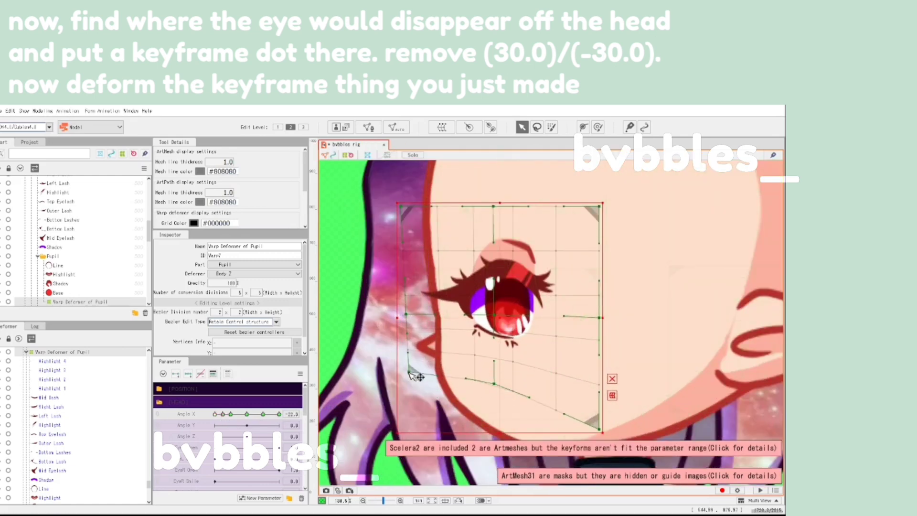
pyautogui.moveTo(409, 373); pyautogui.dragTo(409, 369)
pyautogui.moveTo(494, 315)
pyautogui.mouseDown()
pyautogui.moveTo(480, 313)
pyautogui.moveTo(494, 312)
pyautogui.mouseUp()
pyautogui.moveTo(401, 206); pyautogui.dragTo(421, 207)
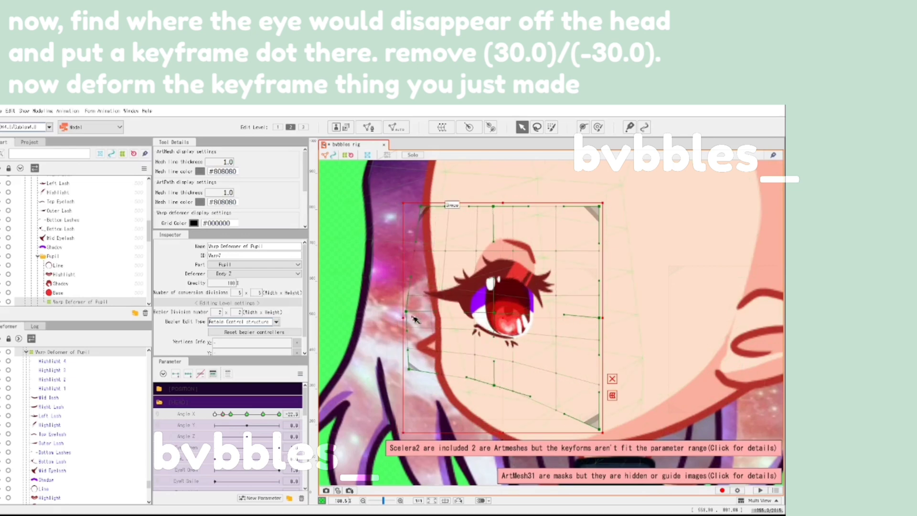
pyautogui.moveTo(436, 367); pyautogui.dragTo(436, 368)
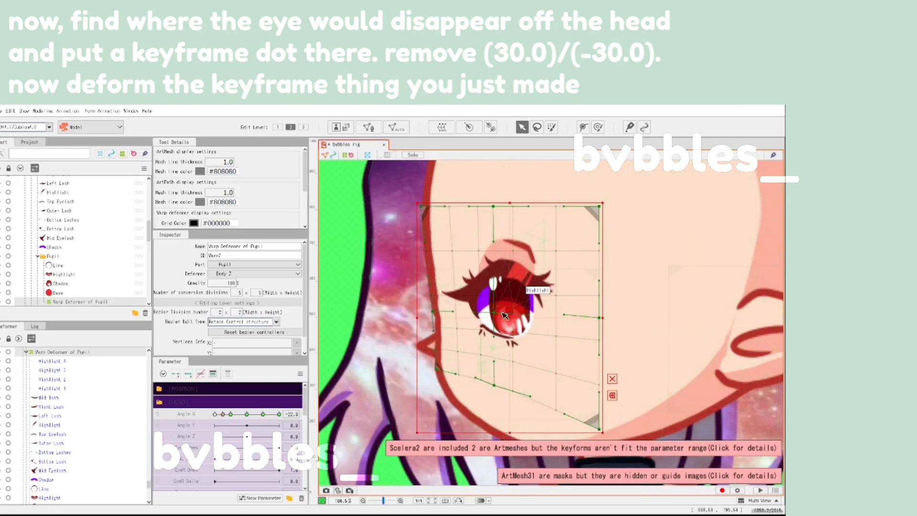
pyautogui.moveTo(504, 318); pyautogui.dragTo(469, 303)
pyautogui.scroll(-4, 470, 304)
# Step: Reshape the left eye's warp deformer at an Angle X key closer to -30.0, compressing its outer side and raising its lower edge
pyautogui.moveTo(223, 414)
pyautogui.mouseDown()
pyautogui.moveTo(232, 415)
pyautogui.moveTo(223, 414)
pyautogui.mouseUp()
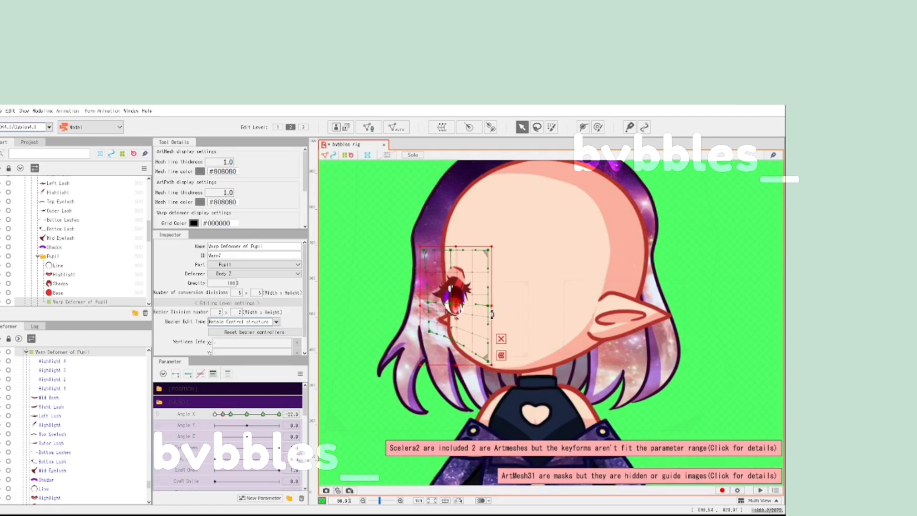
pyautogui.scroll(5, 453, 301)
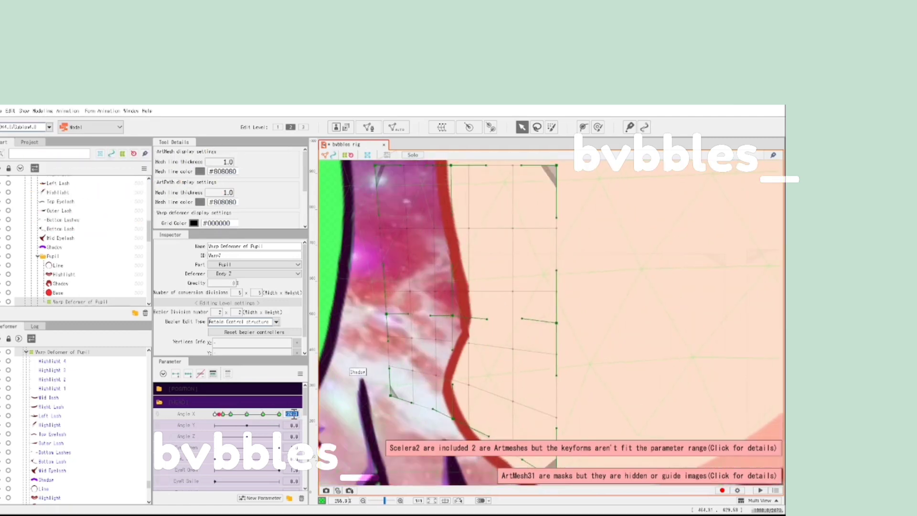
pyautogui.moveTo(231, 418); pyautogui.dragTo(219, 415)
pyautogui.scroll(-2, 412, 339)
pyautogui.moveTo(381, 328); pyautogui.dragTo(417, 327)
pyautogui.moveTo(460, 395); pyautogui.dragTo(460, 384)
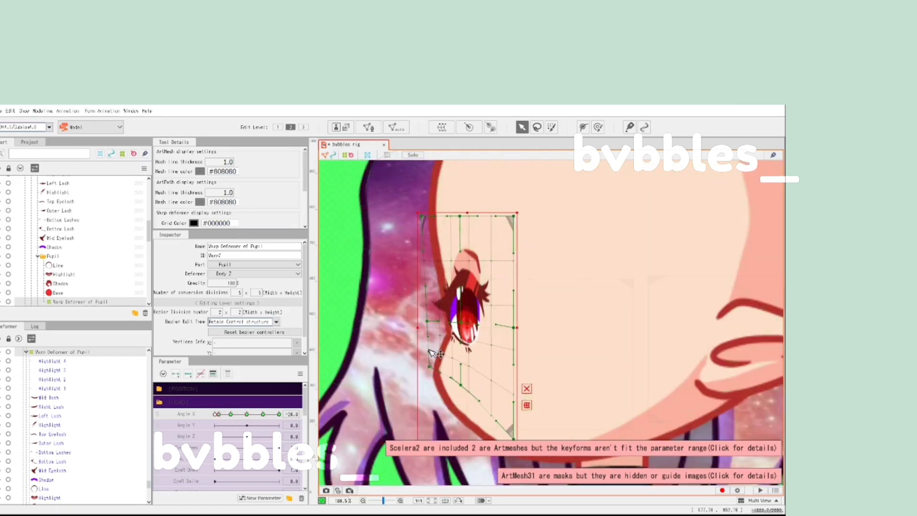
# Step: Deselect the left eye's warp deformer and sweep Angle X to 30.0 to check how the eye turns
pyautogui.scroll(-4, 423, 219)
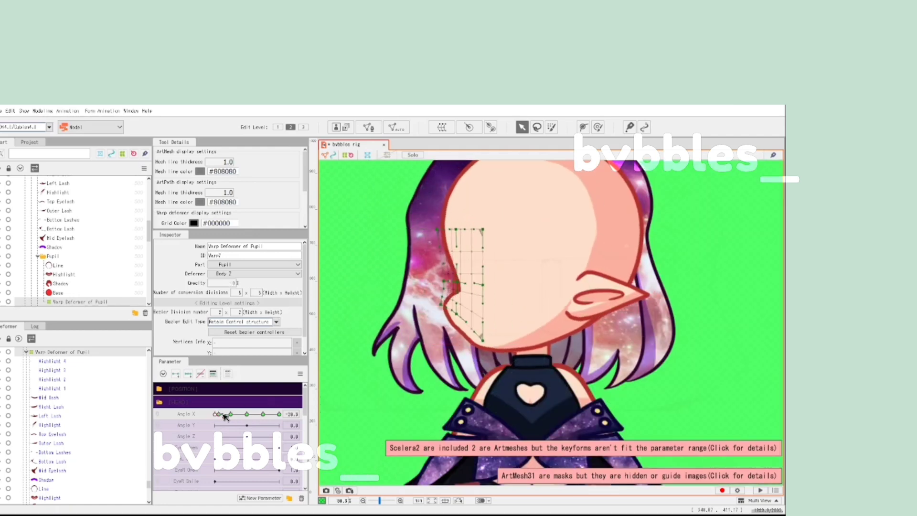
pyautogui.scroll(2, 486, 290)
pyautogui.scroll(-5, 486, 290)
pyautogui.click(646, 313)
pyautogui.scroll(4, 486, 287)
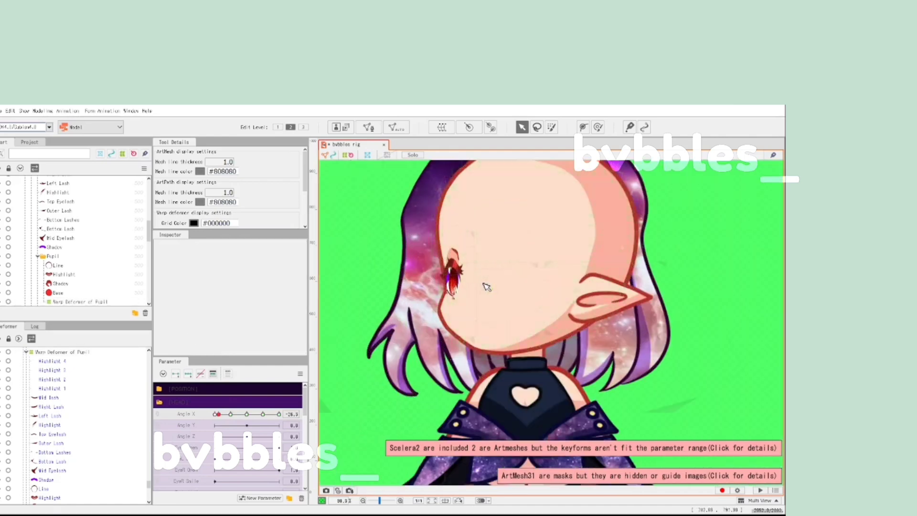
pyautogui.moveTo(230, 415); pyautogui.dragTo(301, 412)
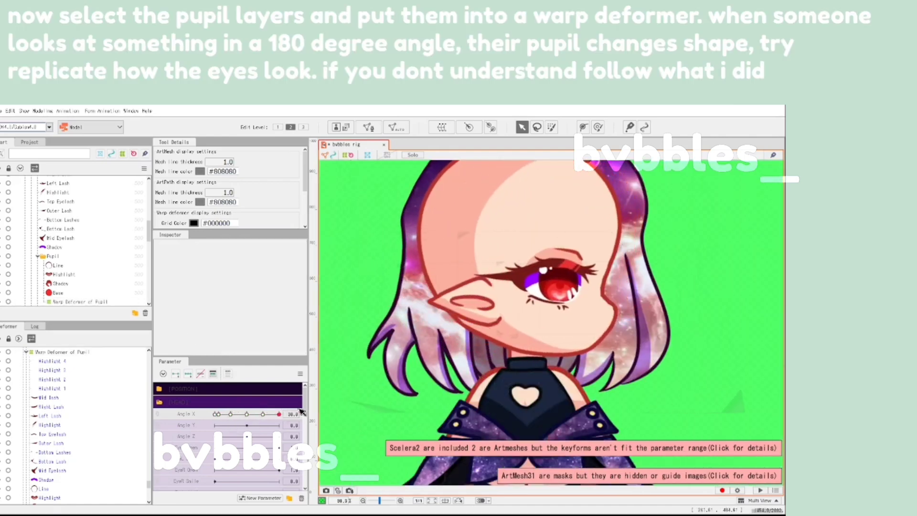
# Step: Select the left eye's pupil layers together with Highlight 1 to 4 and put them into their own warp deformer
pyautogui.scroll(-2, 407, 396)
pyautogui.click(72, 268)
pyautogui.keyDown('shift'); pyautogui.click(73, 293); pyautogui.keyUp('shift')
pyautogui.scroll(3, 143, 275)
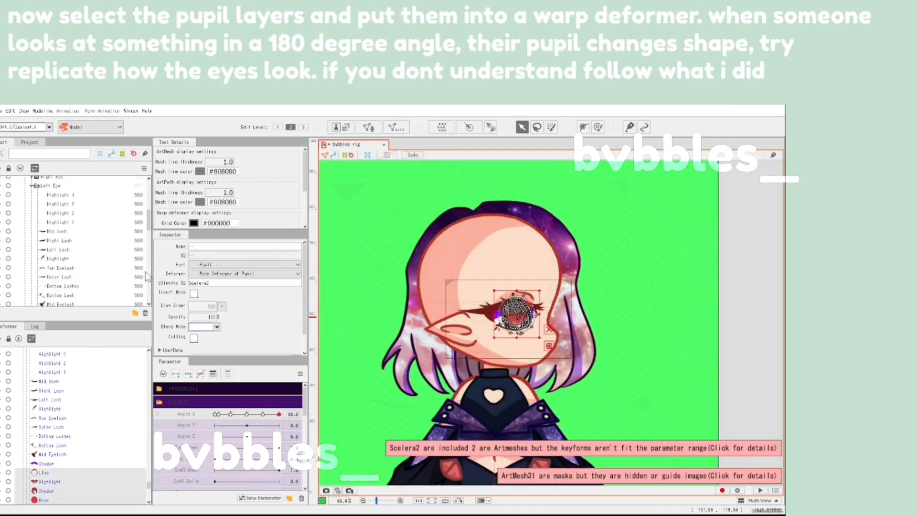
pyautogui.keyDown('ctrl'); pyautogui.click(79, 220); pyautogui.keyUp('ctrl')
pyautogui.keyDown('ctrl'); pyautogui.click(83, 213); pyautogui.keyUp('ctrl')
pyautogui.keyDown('ctrl'); pyautogui.click(90, 204); pyautogui.keyUp('ctrl')
pyautogui.keyDown('ctrl'); pyautogui.click(92, 195); pyautogui.keyUp('ctrl')
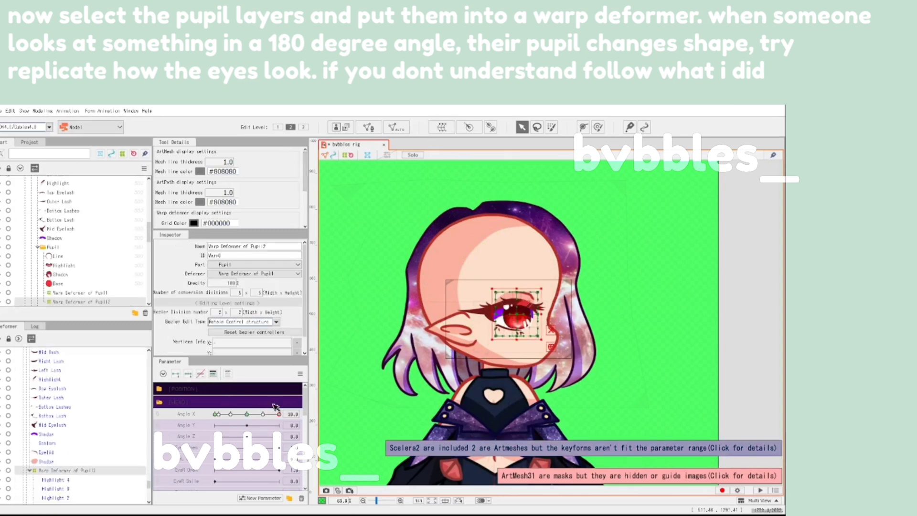
# Step: At Angle X 15.0, slightly narrow the left pupil's warp deformer from its outer side
pyautogui.click(263, 414)
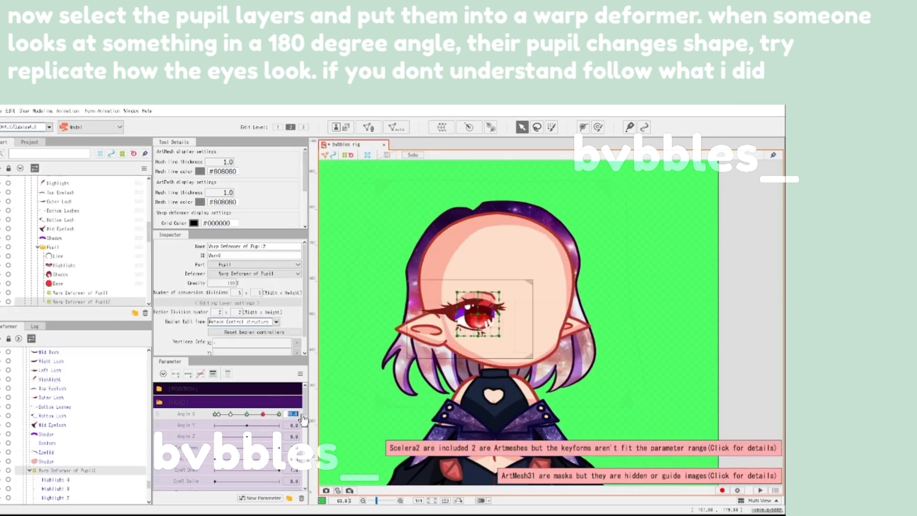
pyautogui.scroll(10, 478, 315)
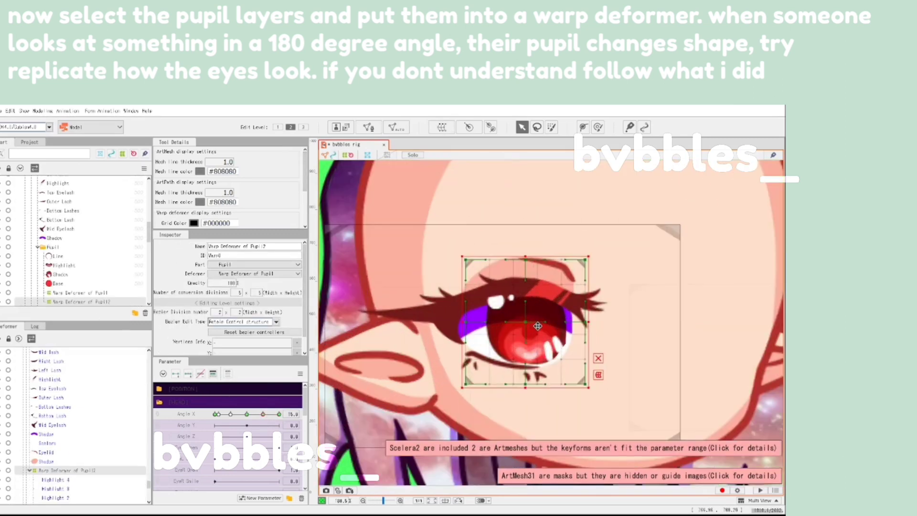
pyautogui.scroll(3, 538, 326)
pyautogui.moveTo(427, 322); pyautogui.dragTo(433, 319)
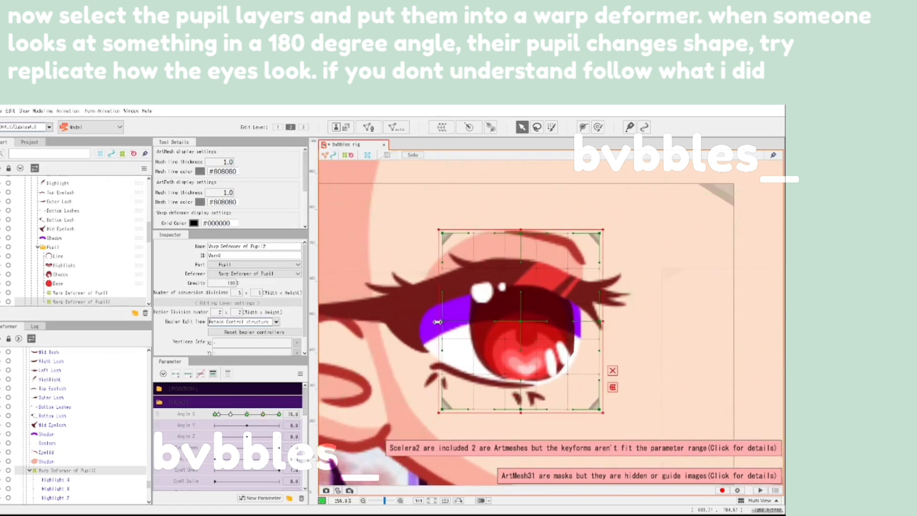
# Step: At Angle X 30.0, compress the left pupil's warp deformer horizontally and place the pupil at the eye's inner corner
pyautogui.click(280, 413)
pyautogui.moveTo(485, 329); pyautogui.dragTo(551, 330)
pyautogui.scroll(-3, 560, 373)
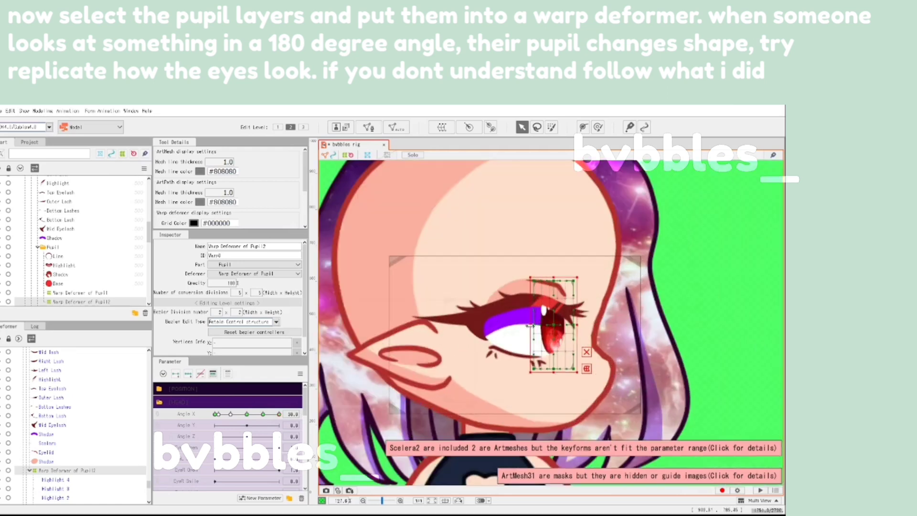
pyautogui.scroll(-2, 527, 335)
# Step: At the Angle X key near -26, adjust the left pupil's warp deformer to fit the narrowed eye and check the turn
pyautogui.moveTo(278, 414); pyautogui.dragTo(219, 415)
pyautogui.scroll(6, 449, 348)
pyautogui.moveTo(424, 334); pyautogui.dragTo(438, 337)
pyautogui.scroll(-8, 438, 337)
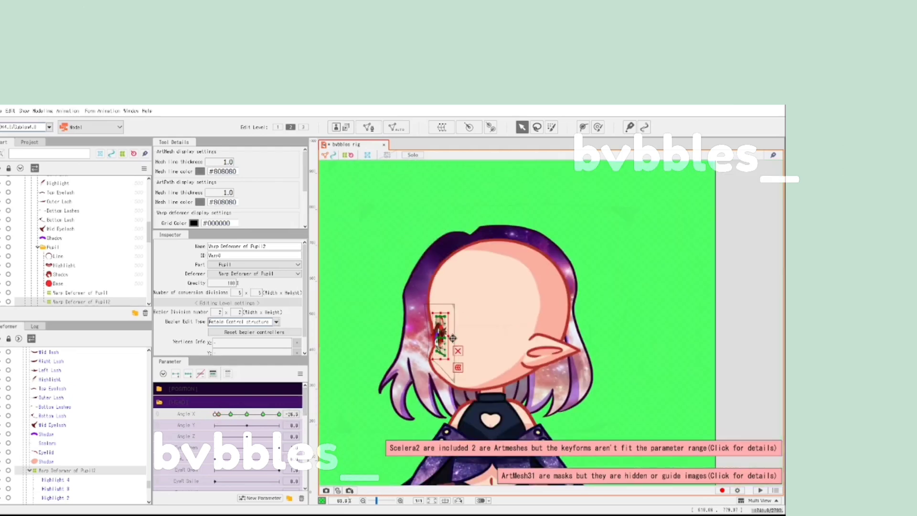
pyautogui.click(401, 420)
pyautogui.moveTo(218, 414); pyautogui.dragTo(237, 415)
# Step: Select all layers in the Right Eye folder and put them into a new warp deformer
pyautogui.scroll(4, 74, 271)
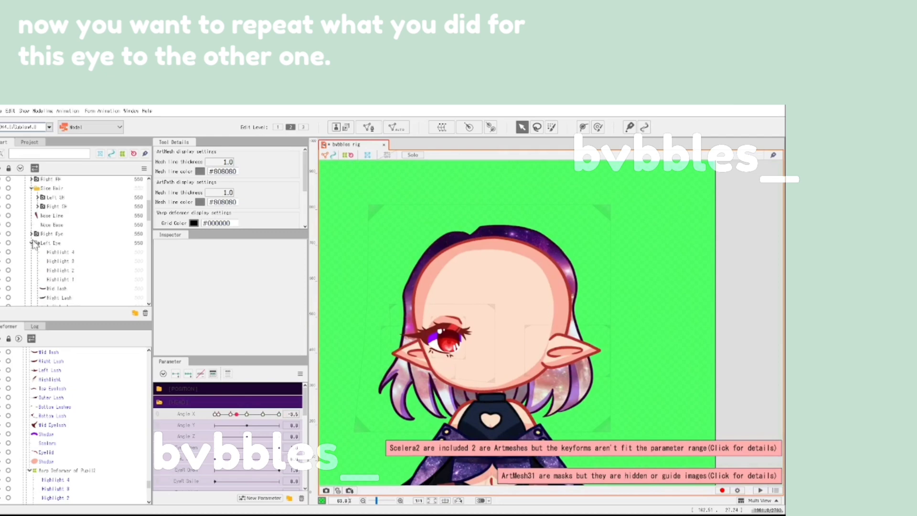
pyautogui.click(9, 234)
pyautogui.rightClick(57, 234)
pyautogui.moveTo(131, 262)
pyautogui.click(183, 257)
pyautogui.click(442, 128)
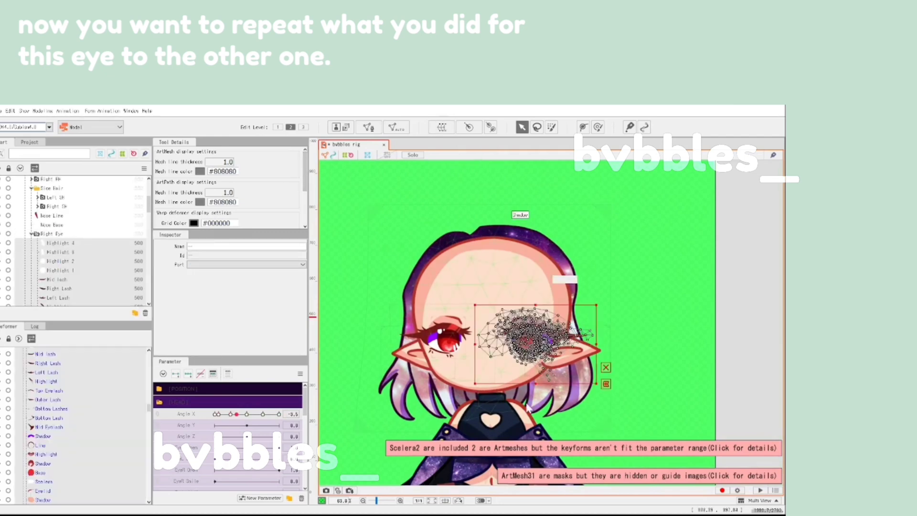
pyautogui.click(554, 282)
# Step: Add Angle X keys to the right eye's warp deformer and shift it toward the left eye at -15.0
pyautogui.click(188, 373)
pyautogui.click(231, 414)
pyautogui.scroll(4, 525, 344)
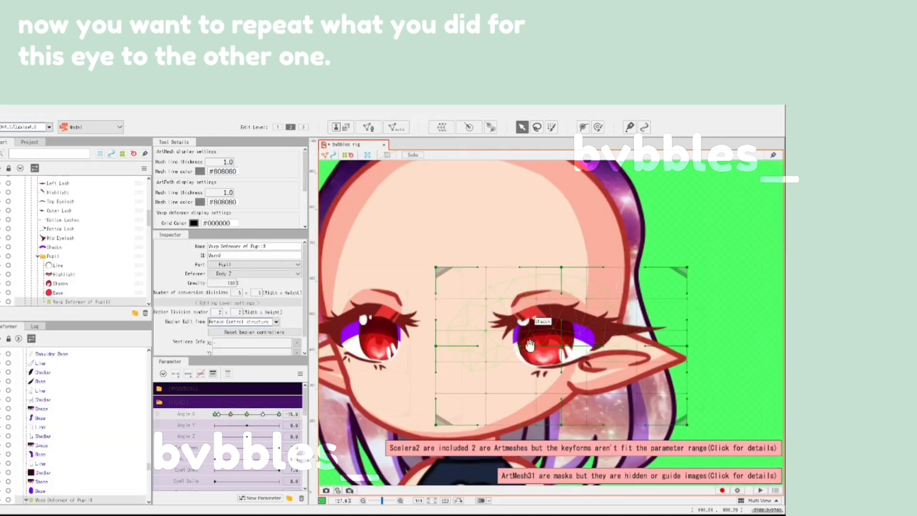
pyautogui.scroll(-3, 566, 349)
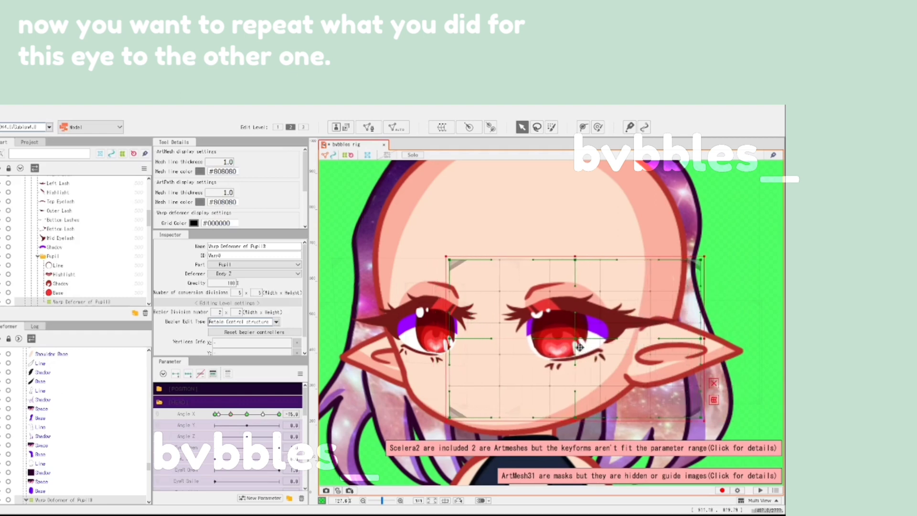
# Step: At Angle X -30.0, move the right eye's warp deformer toward the front of the side-turned face
pyautogui.click(263, 413)
pyautogui.click(231, 414)
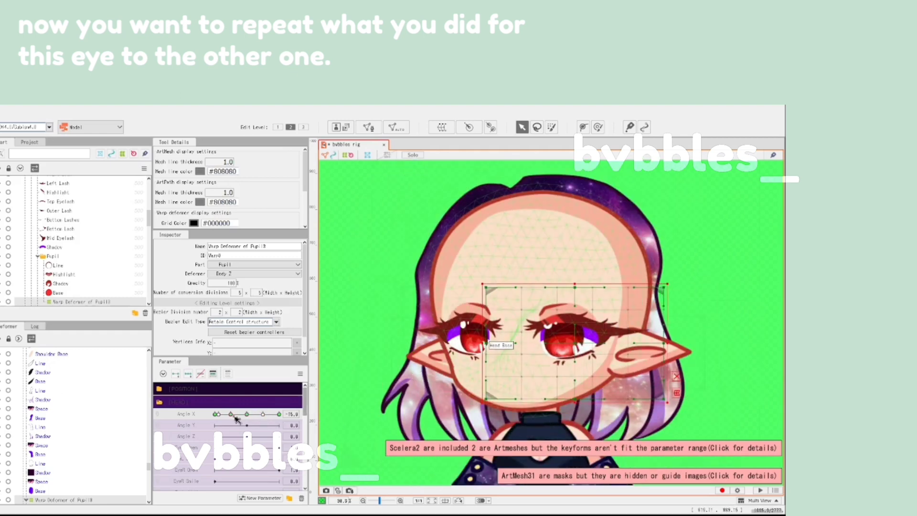
pyautogui.click(256, 414)
pyautogui.moveTo(257, 414); pyautogui.dragTo(214, 414)
pyautogui.moveTo(607, 348); pyautogui.dragTo(534, 349)
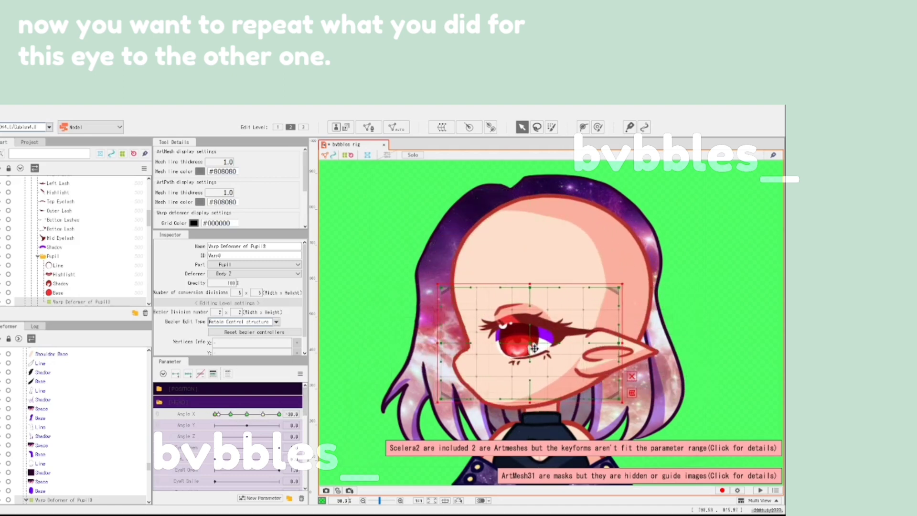
# Step: At Angle X 15.0, narrow the right eye's warp deformer from its inner side and position it near the face's far side
pyautogui.click(262, 413)
pyautogui.scroll(5, 527, 343)
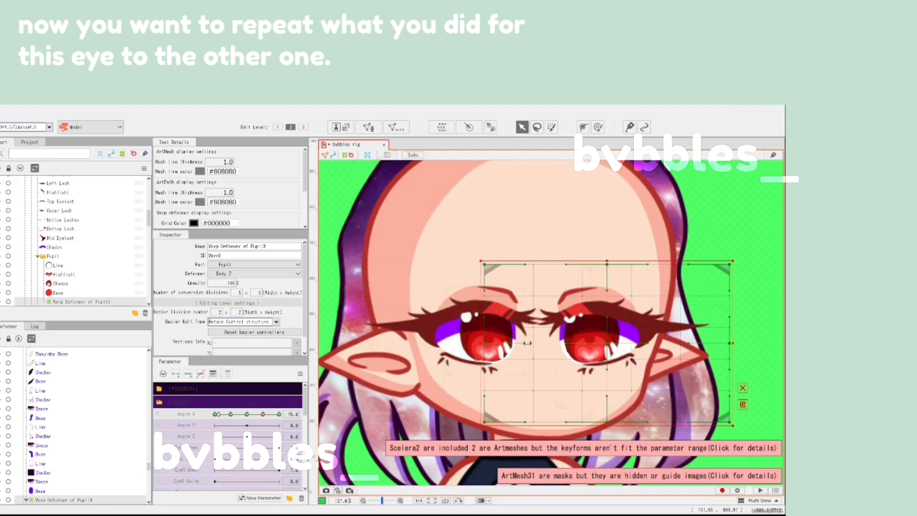
pyautogui.moveTo(526, 343); pyautogui.dragTo(551, 343)
pyautogui.moveTo(640, 341); pyautogui.dragTo(629, 341)
pyautogui.scroll(-3, 630, 341)
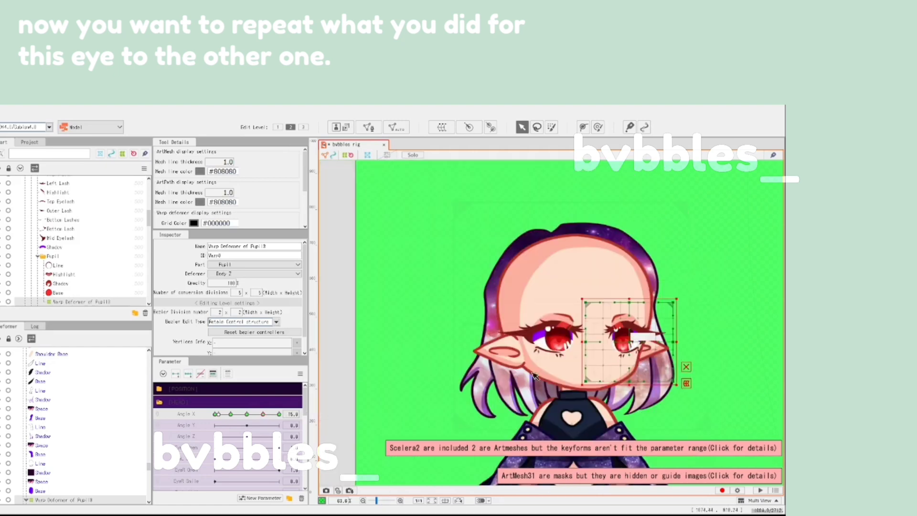
# Step: Still at Angle X 15.0, pull the outer edge and outer corners of the right eye's warp deformer inward
pyautogui.click(262, 414)
pyautogui.scroll(3, 651, 363)
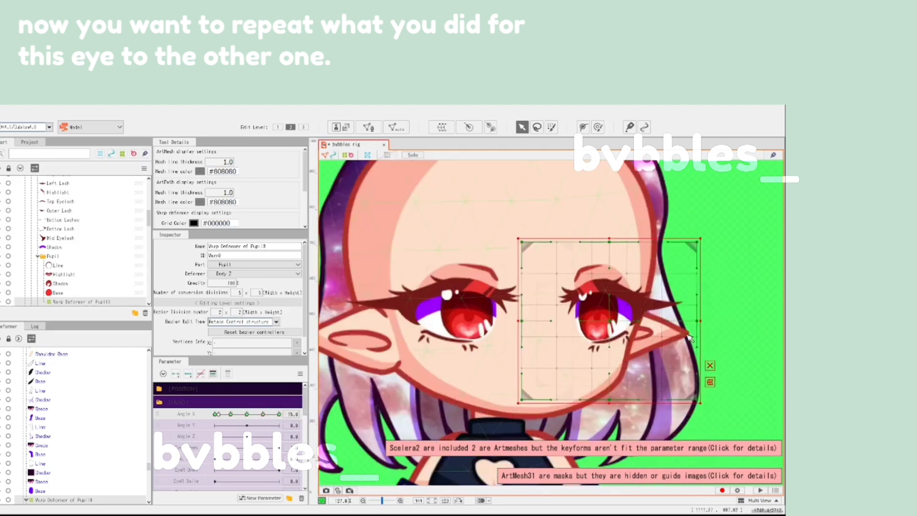
pyautogui.moveTo(720, 306); pyautogui.dragTo(679, 304)
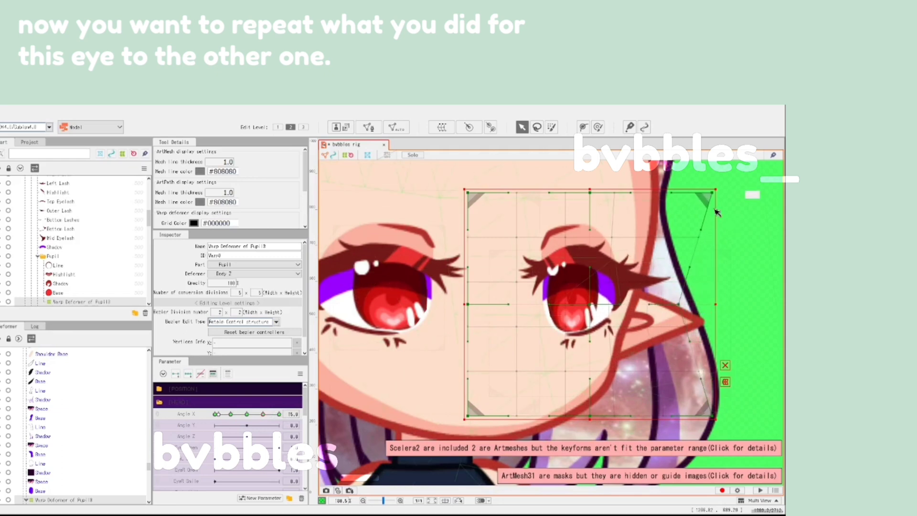
pyautogui.moveTo(712, 192); pyautogui.dragTo(683, 193)
pyautogui.moveTo(693, 420); pyautogui.dragTo(687, 416)
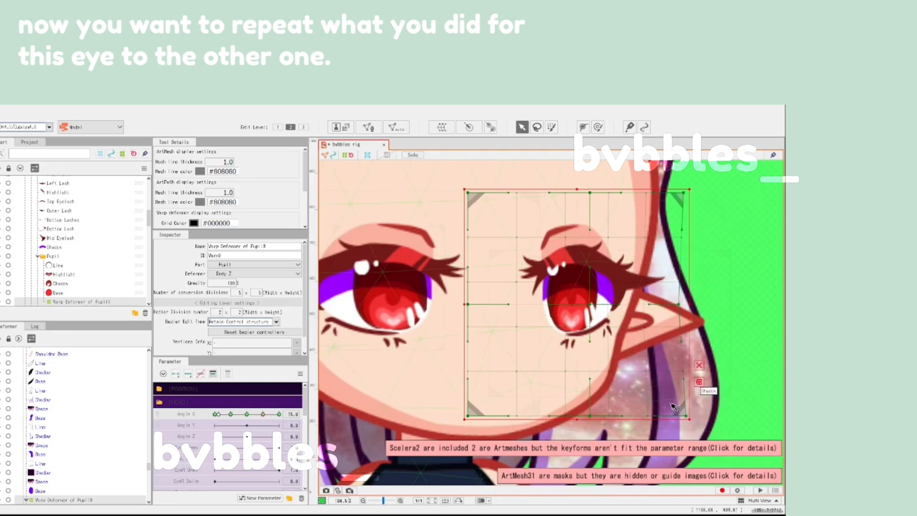
pyautogui.moveTo(697, 304); pyautogui.dragTo(702, 304)
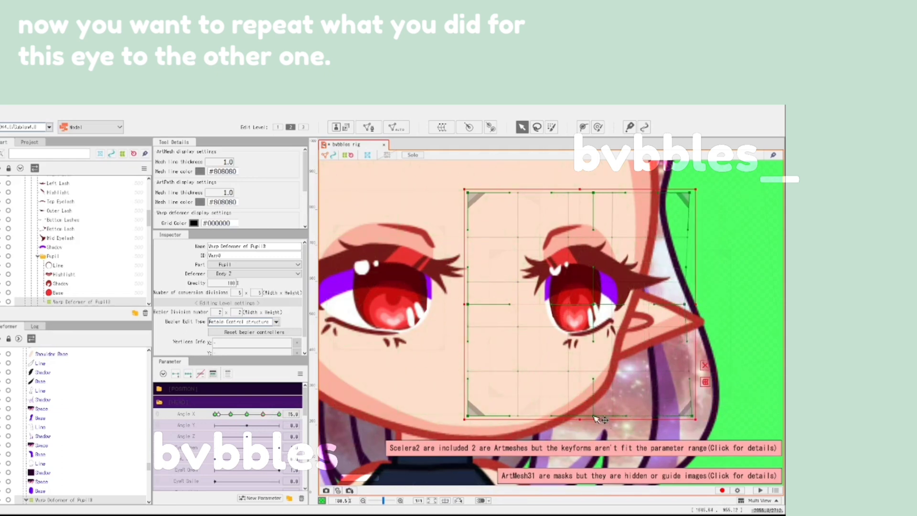
# Step: Raise the lower edge of the right eye's warp deformer at Angle X 15.0 and fine-tune its width
pyautogui.moveTo(595, 419); pyautogui.dragTo(594, 393)
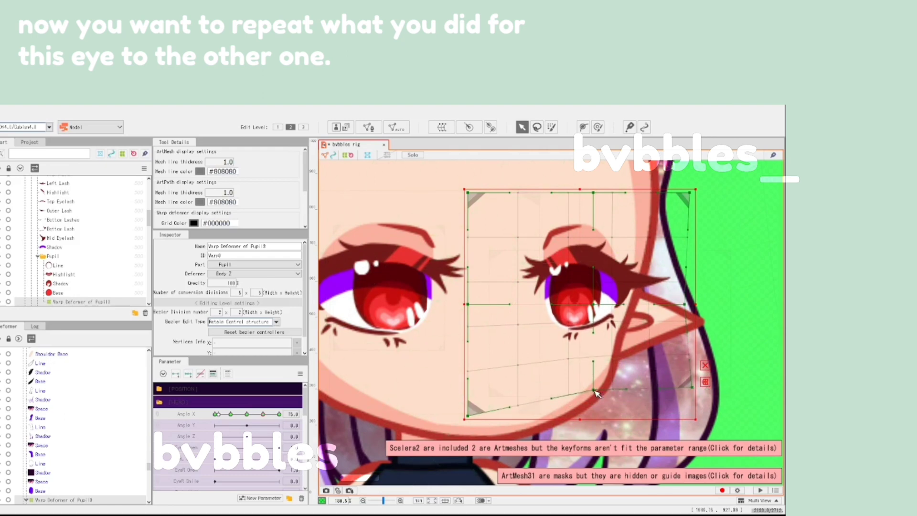
pyautogui.scroll(-5, 595, 393)
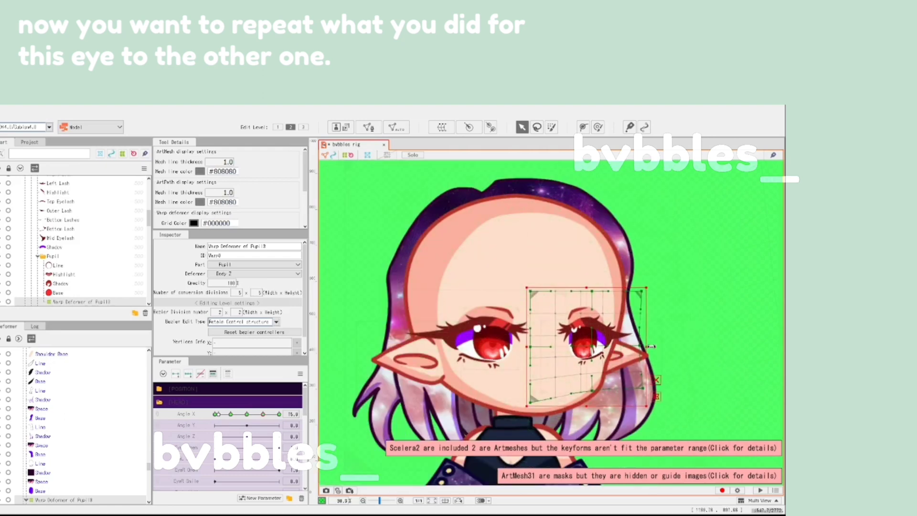
pyautogui.moveTo(651, 346); pyautogui.dragTo(654, 346)
pyautogui.moveTo(263, 414)
pyautogui.mouseDown()
pyautogui.moveTo(250, 414)
pyautogui.moveTo(261, 413)
pyautogui.mouseUp()
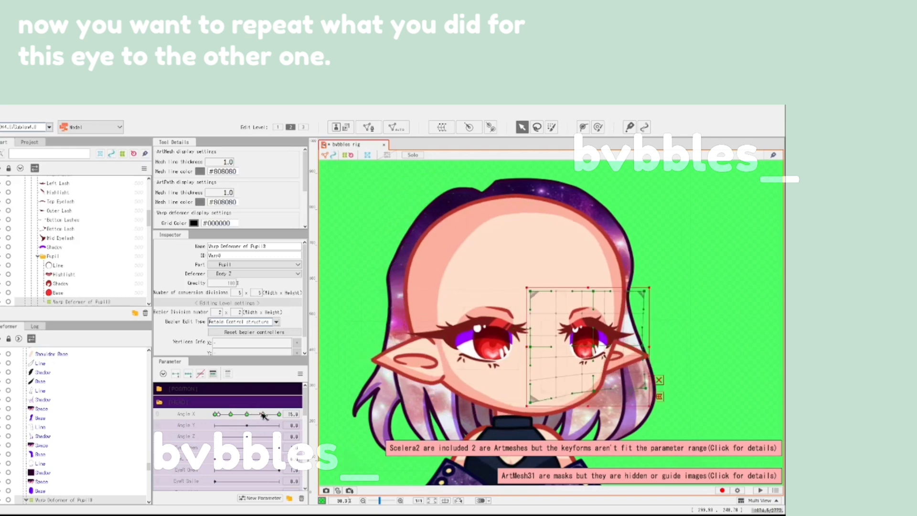
# Step: Compare the left eye's turn, then add an Angle X key near 26 to the right eye's warp deformer
pyautogui.click(486, 348)
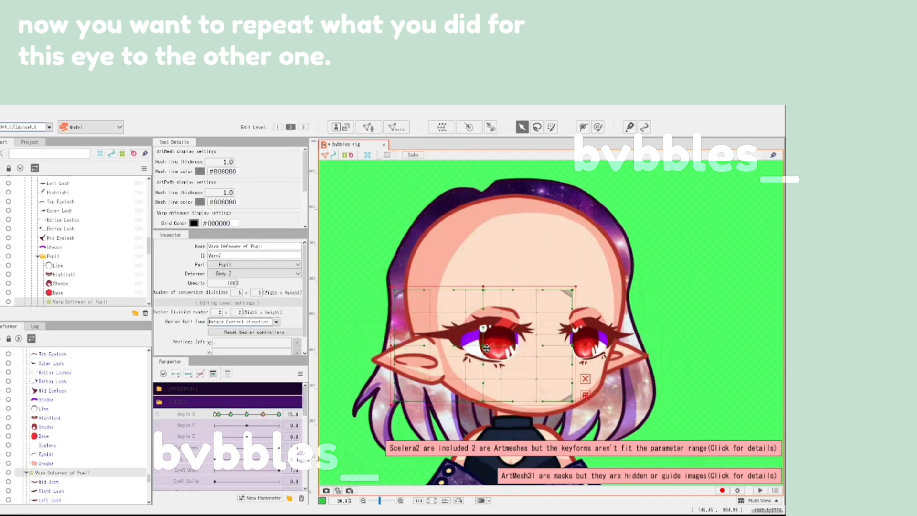
pyautogui.moveTo(233, 414)
pyautogui.mouseDown()
pyautogui.moveTo(305, 415)
pyautogui.moveTo(218, 414)
pyautogui.mouseUp()
pyautogui.click(263, 414)
pyautogui.click(664, 313)
pyautogui.click(638, 291)
pyautogui.scroll(3, 633, 351)
pyautogui.click(292, 414)
pyautogui.press('Return')
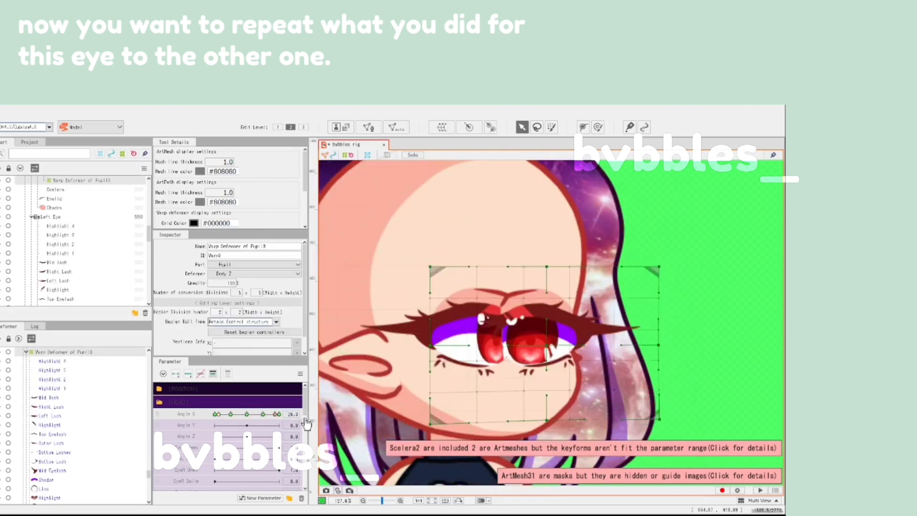
pyautogui.click(278, 414)
pyautogui.click(275, 414)
pyautogui.moveTo(278, 414); pyautogui.dragTo(275, 415)
# Step: At the key near 26, compress the right eye's warp deformer, raise its lower outer edge and move it to the face's far edge
pyautogui.moveTo(643, 352); pyautogui.dragTo(561, 354)
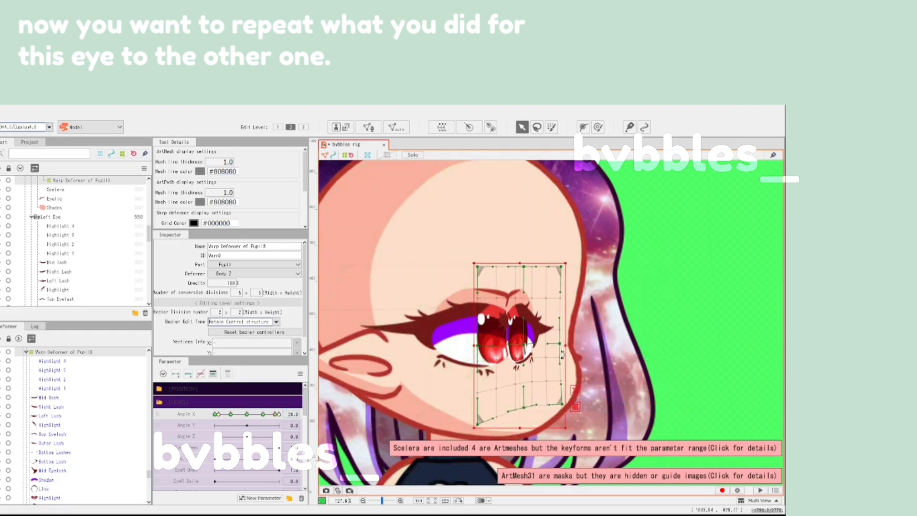
pyautogui.moveTo(512, 407); pyautogui.dragTo(512, 395)
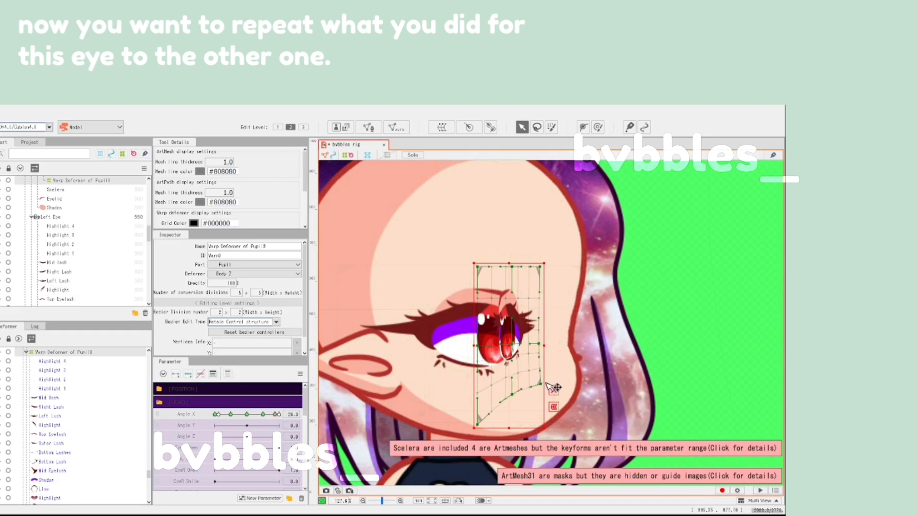
pyautogui.moveTo(540, 267); pyautogui.dragTo(529, 267)
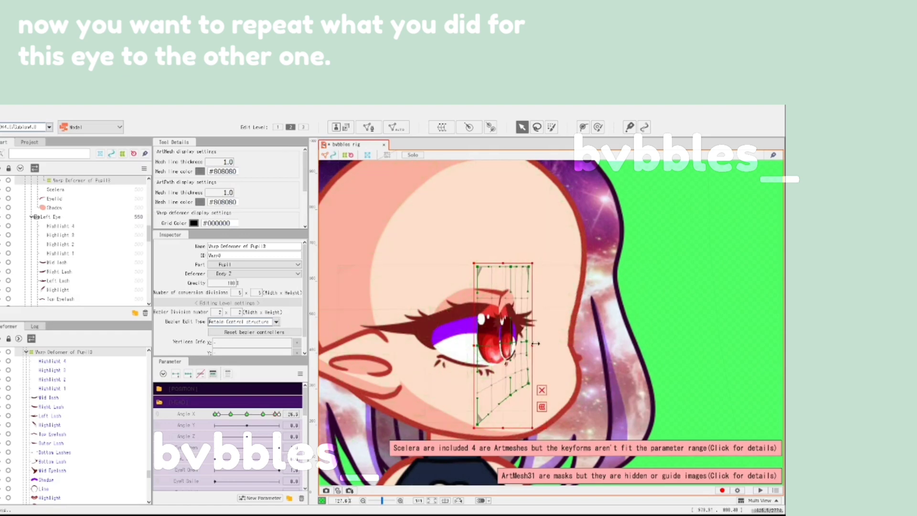
pyautogui.moveTo(536, 343); pyautogui.dragTo(596, 343)
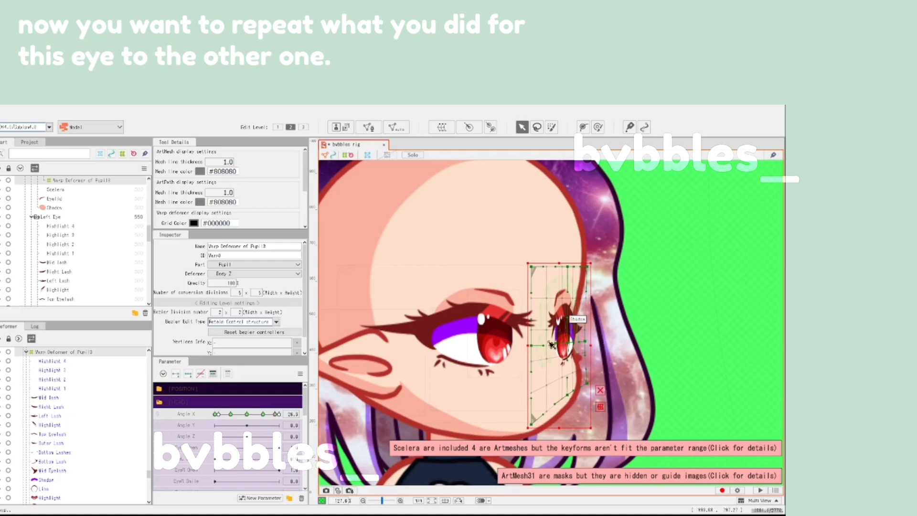
# Step: Deselect the right eye's warp deformer and sweep Angle X to 30.0 to check how the eye turns
pyautogui.scroll(-4, 593, 344)
pyautogui.click(678, 347)
pyautogui.moveTo(274, 414); pyautogui.dragTo(361, 412)
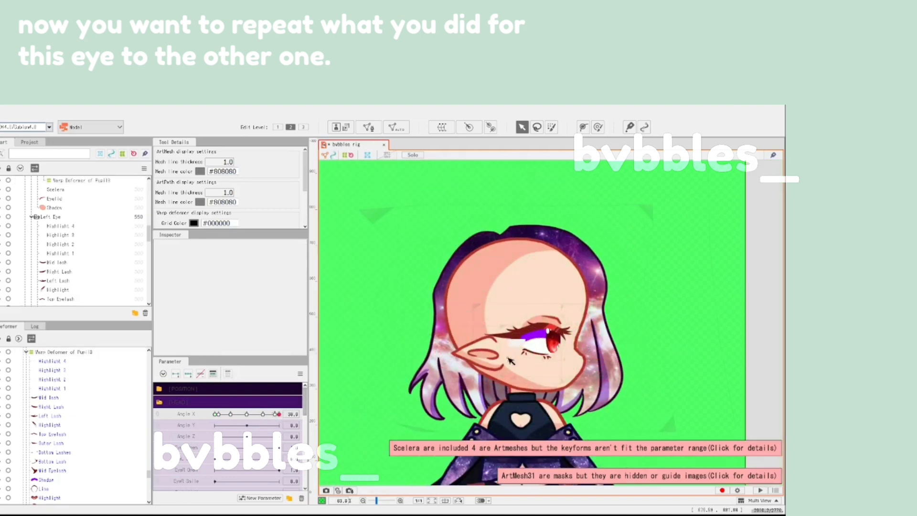
pyautogui.click(278, 415)
# Step: Select the right eye's pupil layers together with Highlight 1 to 4 and put them into their own warp deformer keyed to Angle X
pyautogui.scroll(5, 563, 371)
pyautogui.click(562, 372)
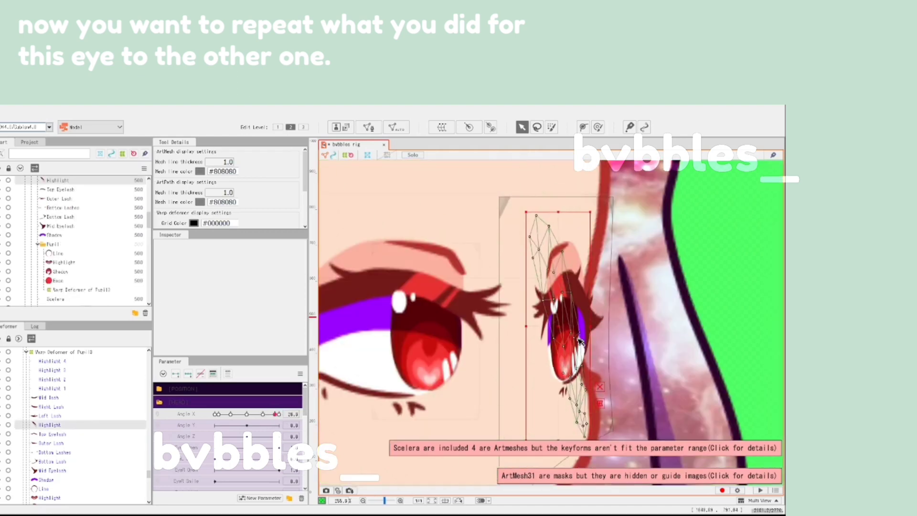
pyautogui.click(81, 254)
pyautogui.keyDown('shift'); pyautogui.click(88, 280); pyautogui.keyUp('shift')
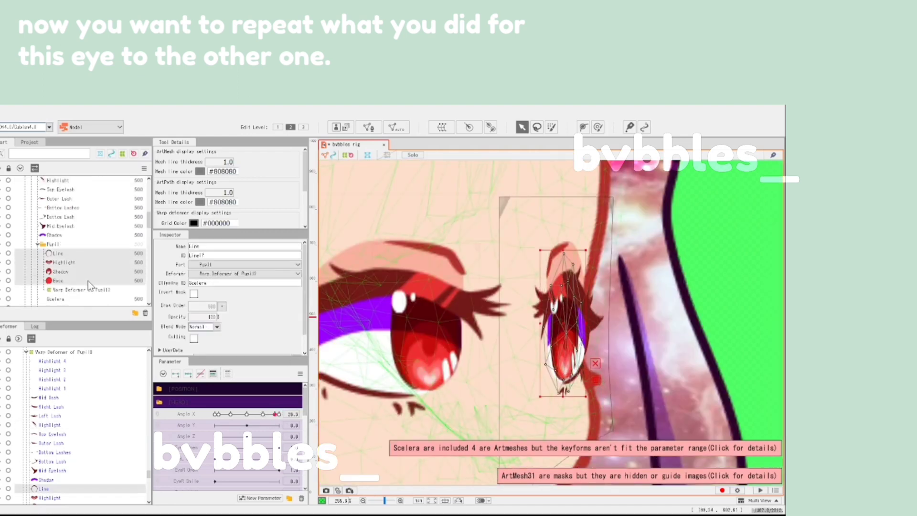
pyautogui.scroll(4, 87, 275)
pyautogui.keyDown('ctrl'); pyautogui.click(84, 244); pyautogui.keyUp('ctrl')
pyautogui.keyDown('ctrl'); pyautogui.click(84, 234); pyautogui.keyUp('ctrl')
pyautogui.keyDown('shift'); pyautogui.click(60, 215); pyautogui.keyUp('shift')
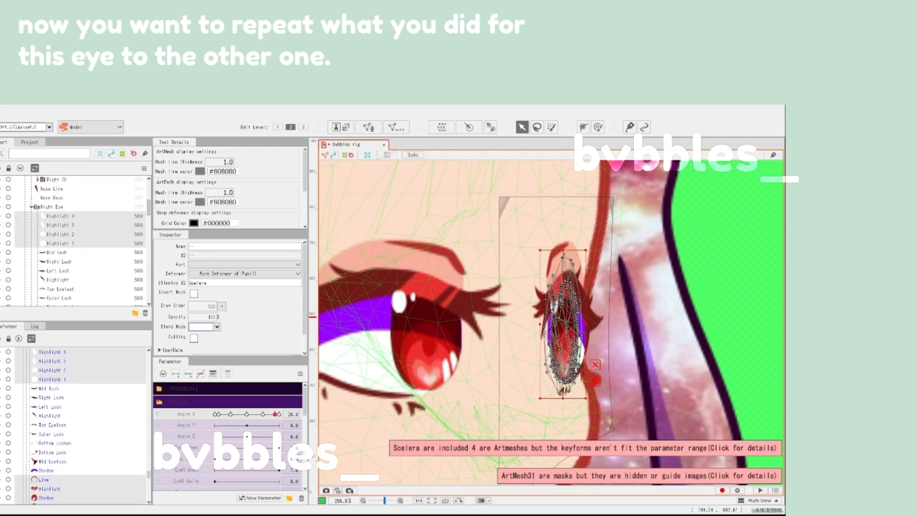
pyautogui.click(442, 127)
pyautogui.click(483, 465)
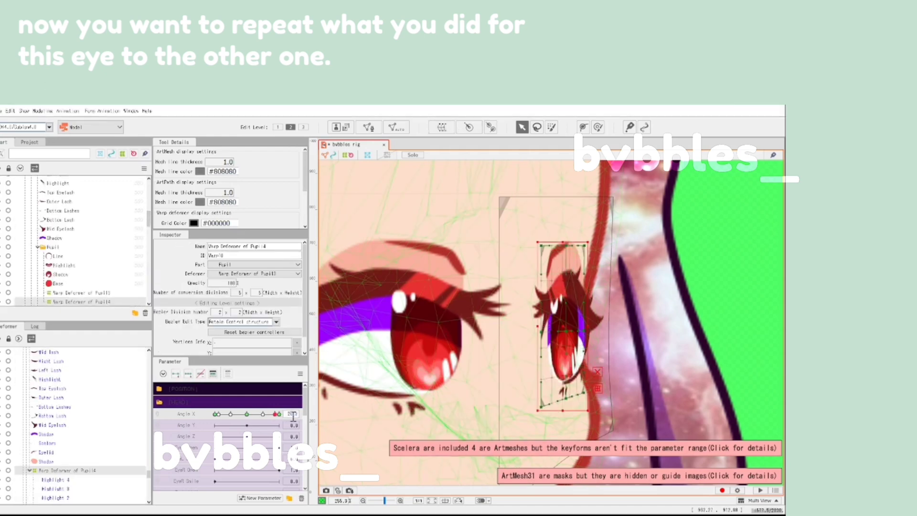
# Step: Adjust the right pupil's warp deformer at the Angle X key near 26 and return Angle X to 15.0
pyautogui.click(566, 329)
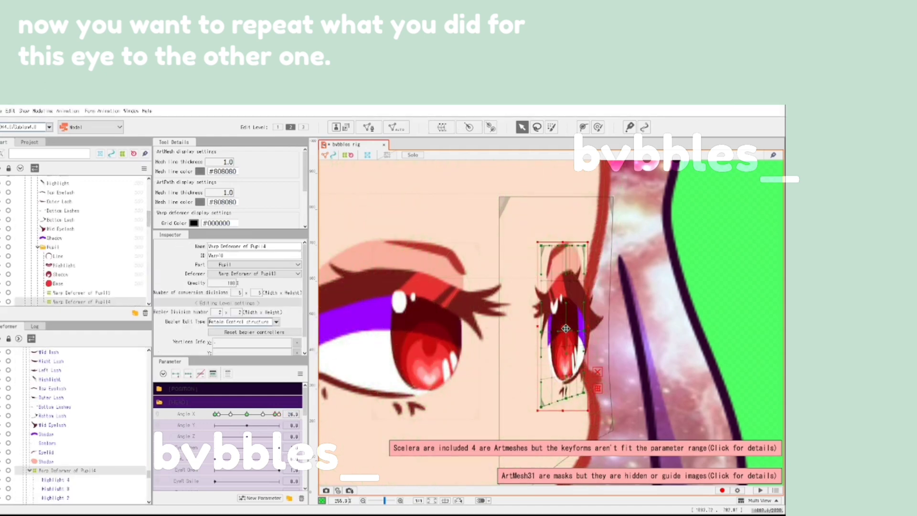
pyautogui.moveTo(584, 329); pyautogui.dragTo(591, 329)
pyautogui.scroll(-5, 591, 329)
pyautogui.scroll(5, 597, 329)
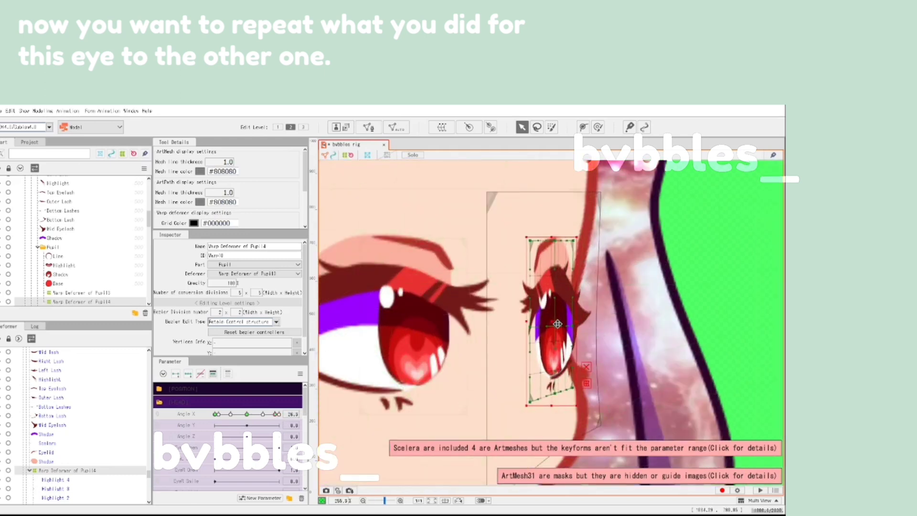
pyautogui.scroll(-5, 559, 324)
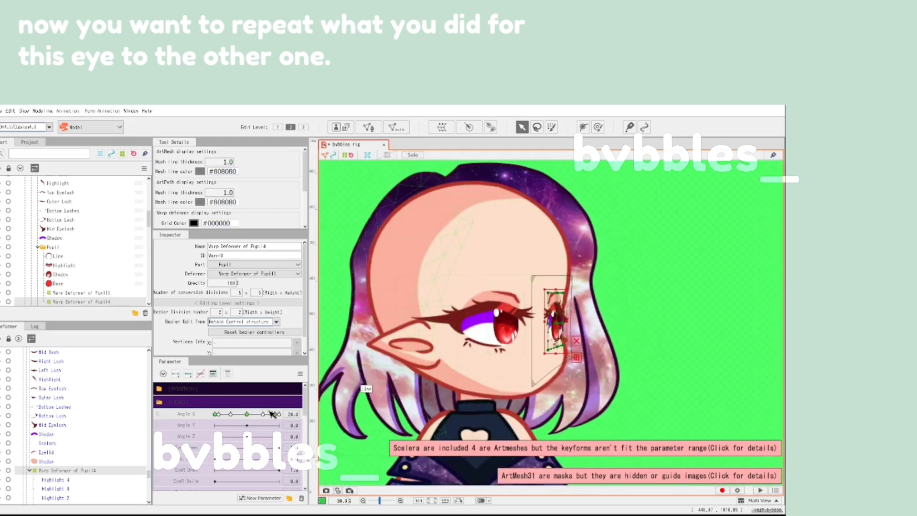
pyautogui.moveTo(275, 413)
pyautogui.mouseDown()
pyautogui.moveTo(284, 413)
pyautogui.moveTo(263, 413)
pyautogui.mouseUp()
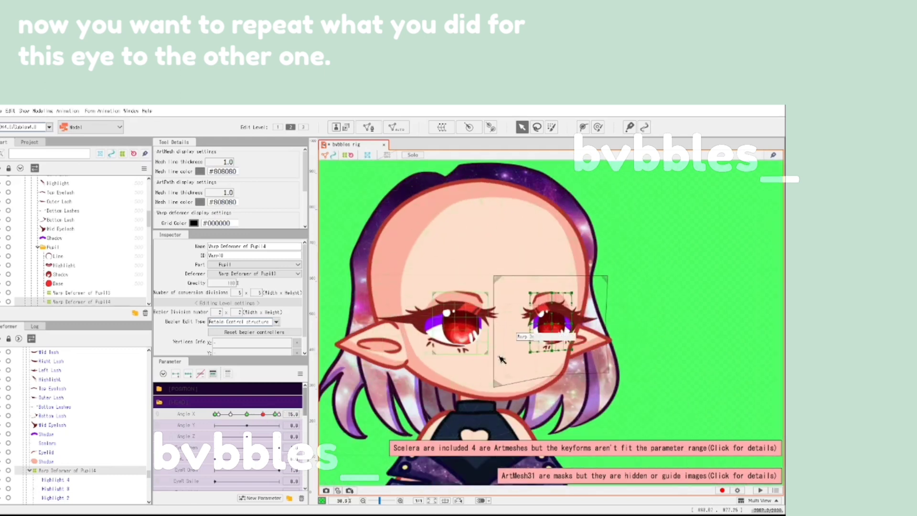
# Step: At Angle X -15.0 and -30.0, shift the right pupil's warp deformer toward the direction the head turns, and deselect it
pyautogui.scroll(5, 598, 318)
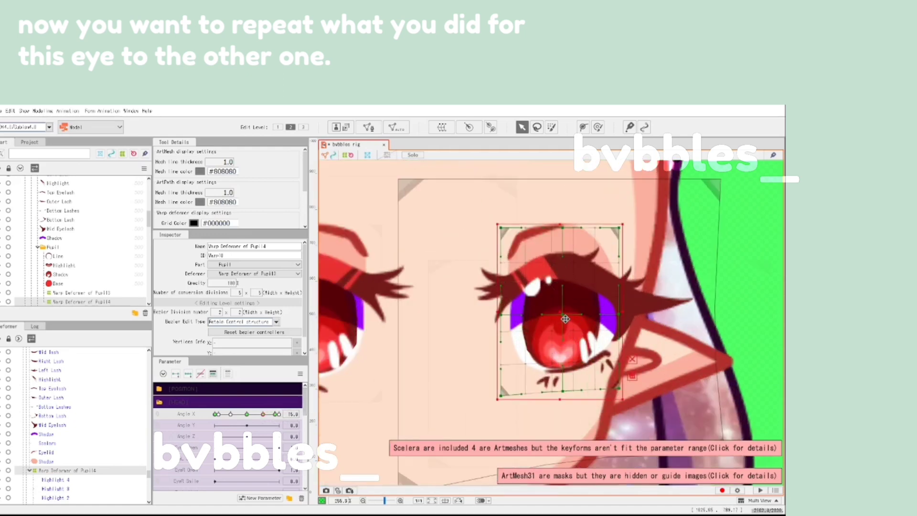
pyautogui.scroll(-5, 559, 320)
pyautogui.moveTo(262, 413); pyautogui.dragTo(250, 418)
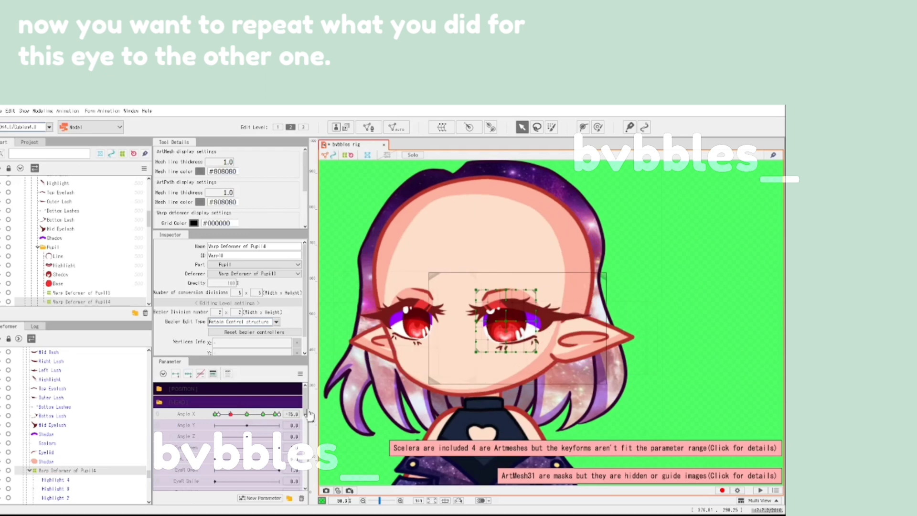
pyautogui.scroll(4, 470, 321)
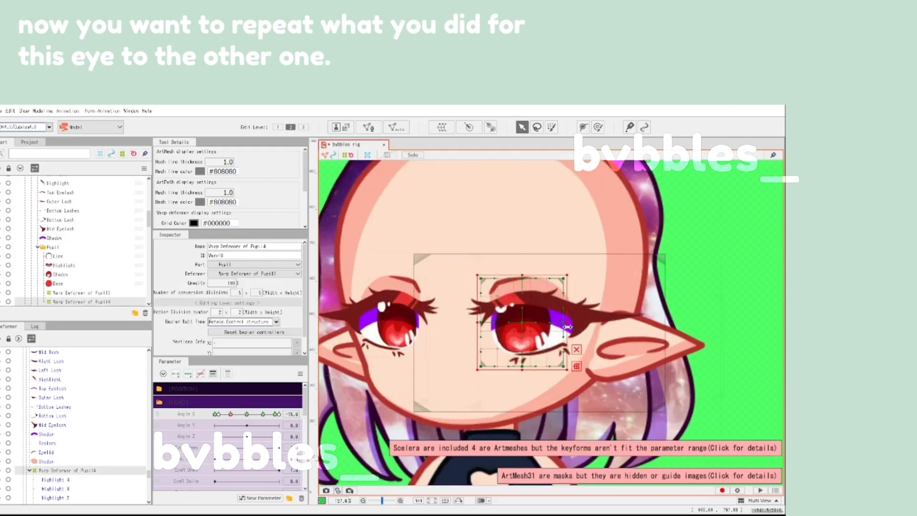
pyautogui.scroll(-3, 554, 355)
pyautogui.click(215, 415)
pyautogui.scroll(5, 506, 324)
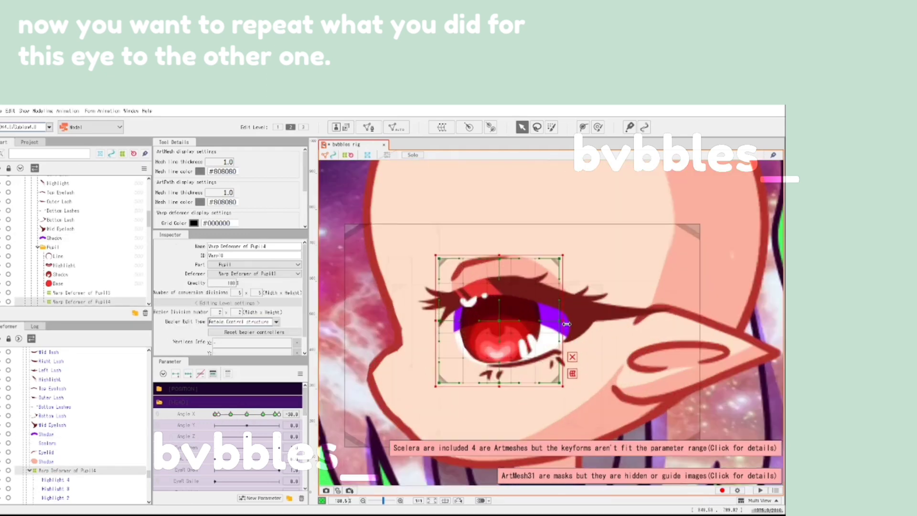
pyautogui.scroll(-4, 509, 340)
pyautogui.click(704, 360)
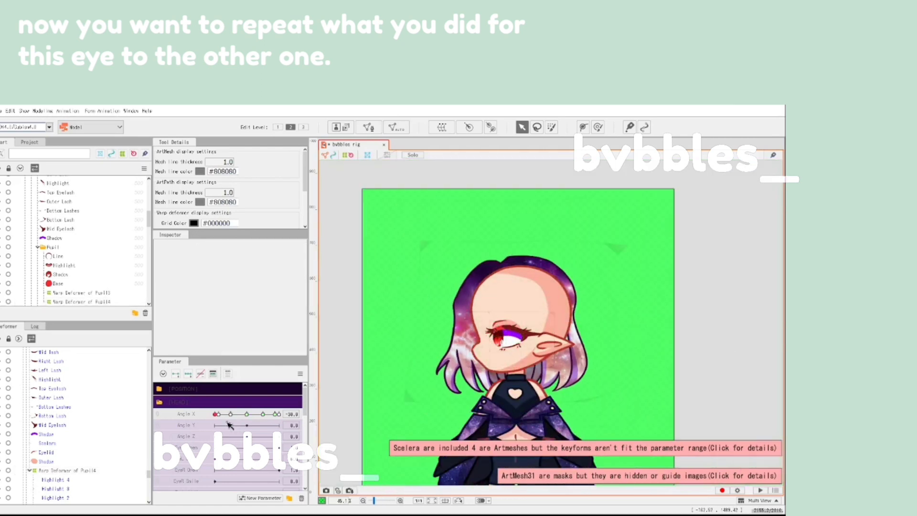
# Step: Nudge the visible eye's deformer slightly and sweep Angle X to the positive side to check the eyes
pyautogui.scroll(5, 497, 350)
pyautogui.click(550, 302)
pyautogui.moveTo(552, 256); pyautogui.dragTo(559, 258)
pyautogui.scroll(-3, 558, 258)
pyautogui.scroll(-3, 560, 261)
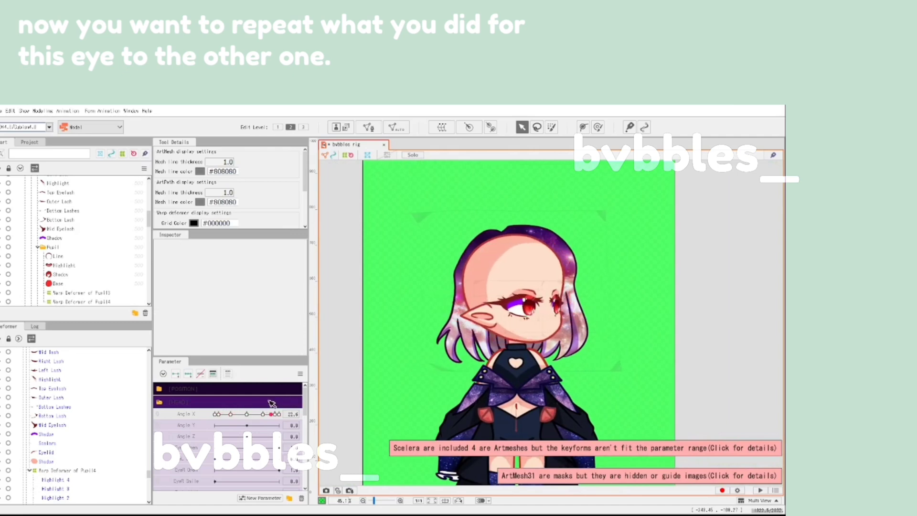
# Step: At the Angle X key near -26, shift the far eye's pupil slightly toward the edge of the face
pyautogui.click(220, 414)
pyautogui.scroll(6, 521, 307)
pyautogui.click(520, 305)
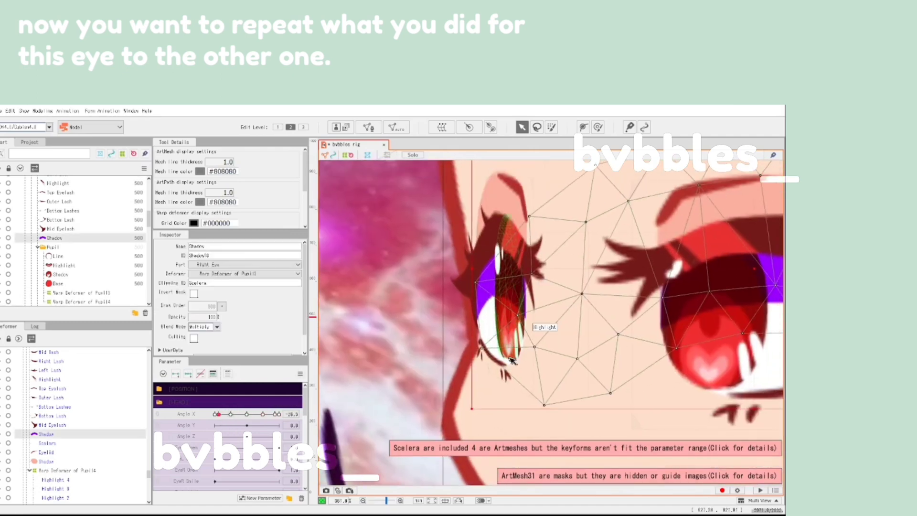
pyautogui.click(515, 320)
pyautogui.click(505, 313)
pyautogui.moveTo(482, 290); pyautogui.dragTo(477, 291)
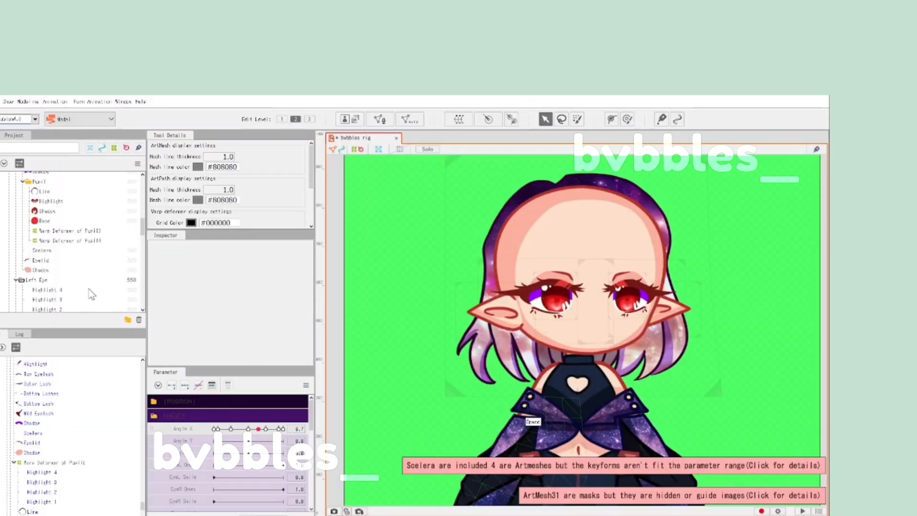
# Step: Select Nose Line and Nose Base together, put them into a new warp deformer and key it to Angle X
pyautogui.scroll(5, 91, 294)
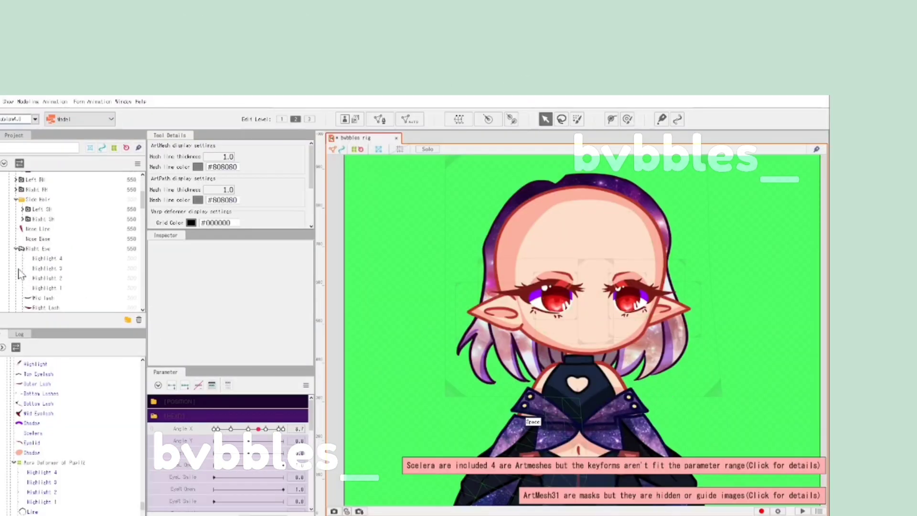
pyautogui.scroll(5, 530, 308)
pyautogui.click(76, 238)
pyautogui.keyDown('shift'); pyautogui.click(77, 229); pyautogui.keyUp('shift')
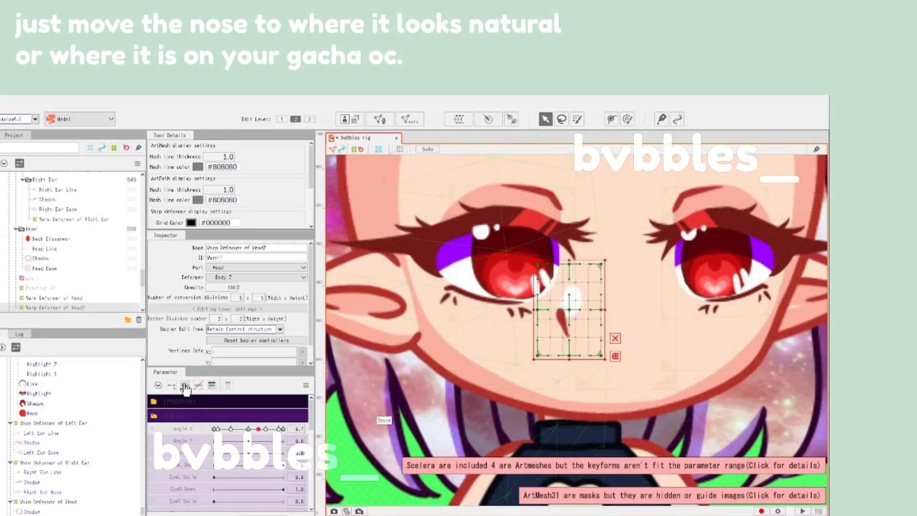
# Step: At Angle X -15.0, move the nose's warp deformer across the face with the turn and fine-tune its position
pyautogui.click(231, 428)
pyautogui.moveTo(575, 317); pyautogui.dragTo(507, 314)
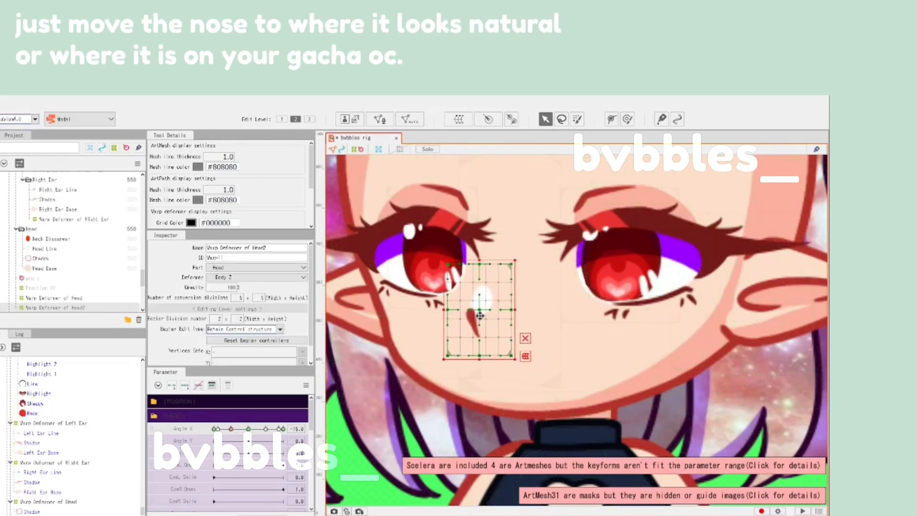
pyautogui.scroll(-5, 479, 316)
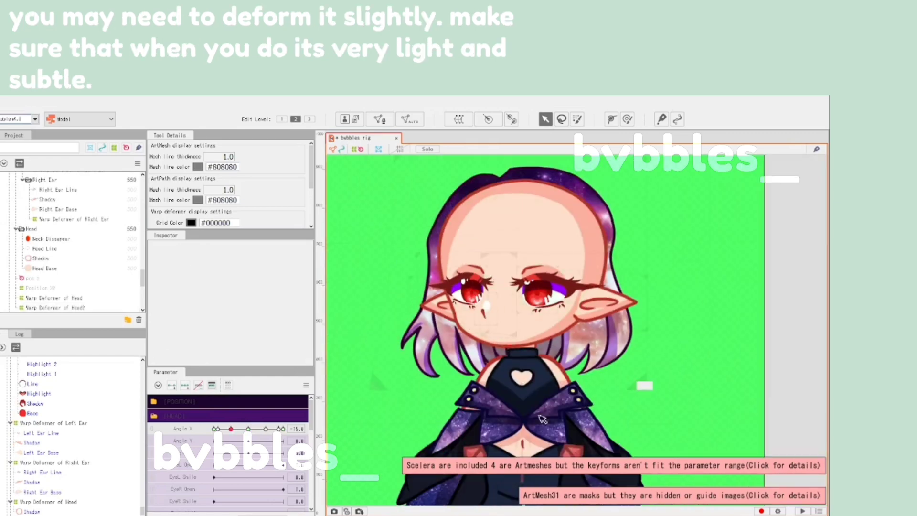
pyautogui.moveTo(230, 428); pyautogui.dragTo(249, 423)
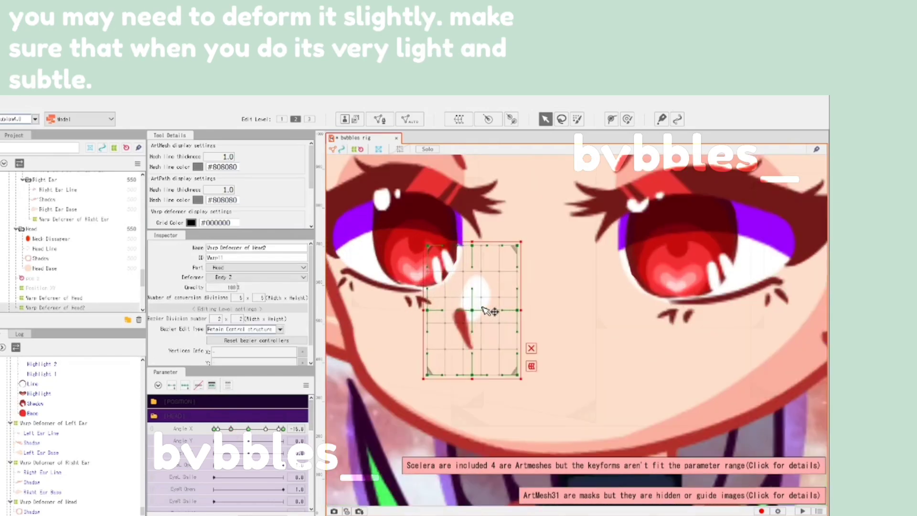
pyautogui.moveTo(485, 293); pyautogui.dragTo(497, 307)
pyautogui.scroll(-5, 711, 323)
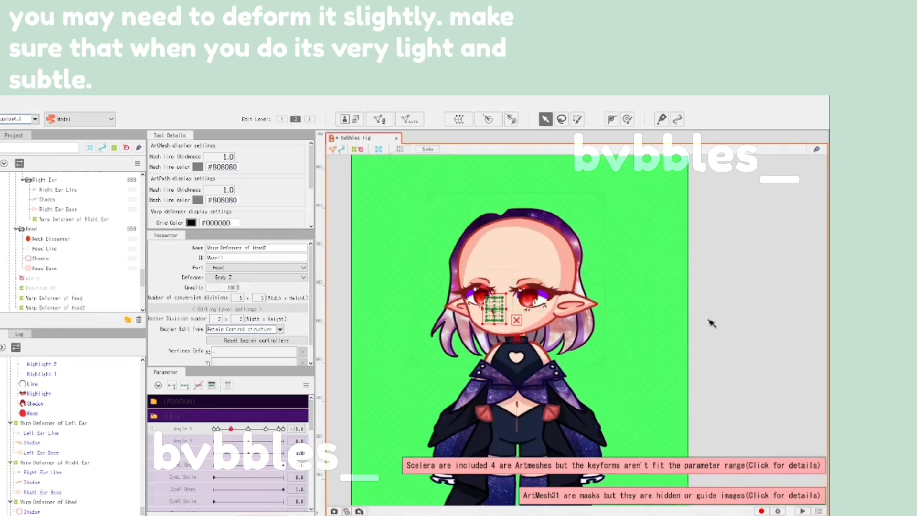
pyautogui.click(712, 324)
pyautogui.moveTo(231, 429)
pyautogui.mouseDown()
pyautogui.moveTo(279, 431)
pyautogui.moveTo(231, 433)
pyautogui.mouseUp()
pyautogui.hotkey('ctrl', 'z')
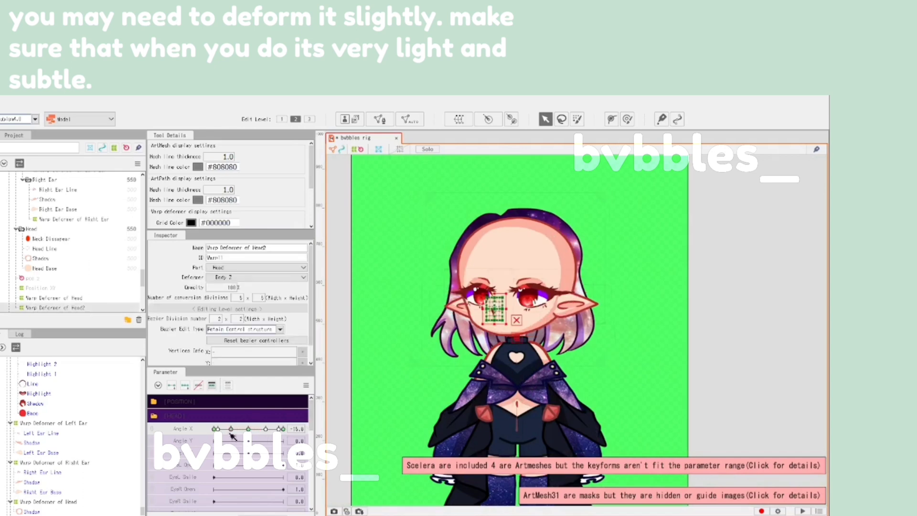
# Step: Bend the centre of the nose's warp deformer slightly toward the turn at Angle X -15.0 and check the motion
pyautogui.scroll(5, 545, 352)
pyautogui.moveTo(475, 315); pyautogui.dragTo(456, 316)
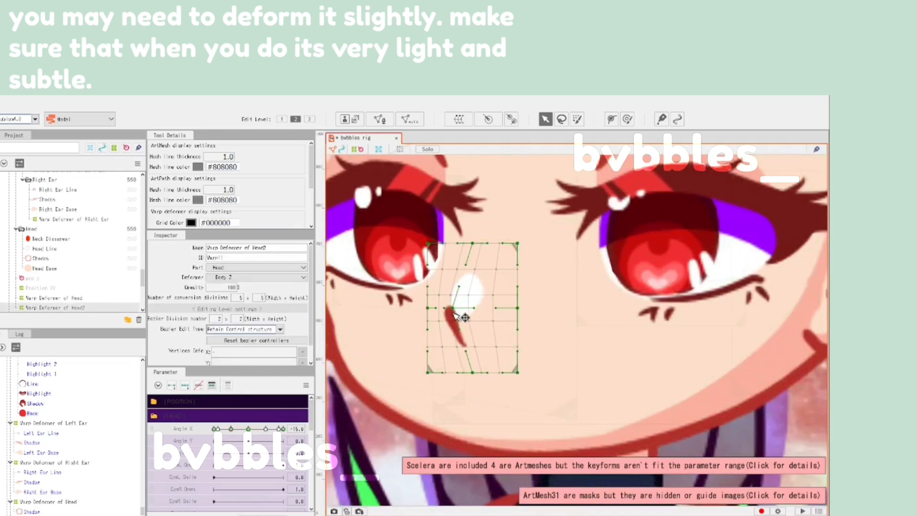
pyautogui.scroll(-5, 462, 372)
pyautogui.moveTo(232, 430)
pyautogui.mouseDown()
pyautogui.moveTo(248, 431)
pyautogui.moveTo(219, 433)
pyautogui.moveTo(235, 433)
pyautogui.mouseUp()
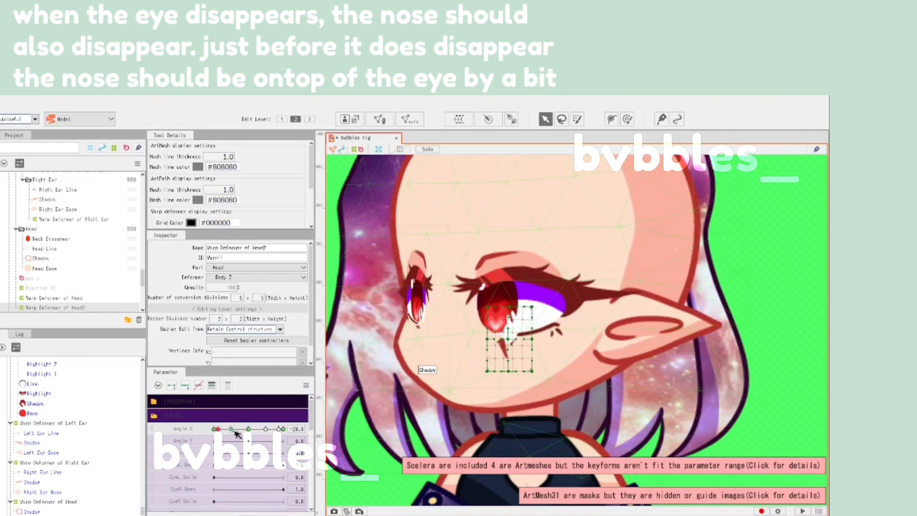
# Step: Carry the nose's bent deformer shape from Angle X -15.0 over to the keys near -26 and beyond
pyautogui.moveTo(298, 431); pyautogui.dragTo(324, 432)
pyautogui.click(217, 429)
pyautogui.press('space')
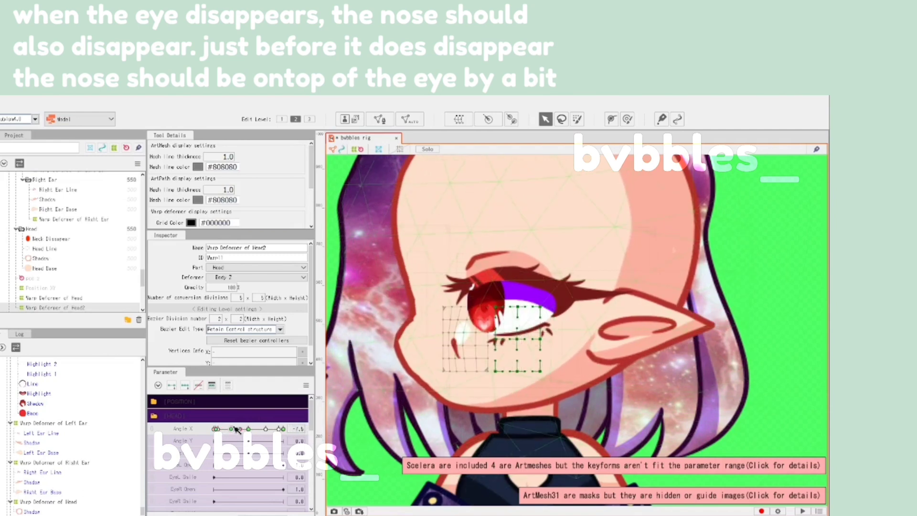
pyautogui.moveTo(236, 429); pyautogui.dragTo(219, 432)
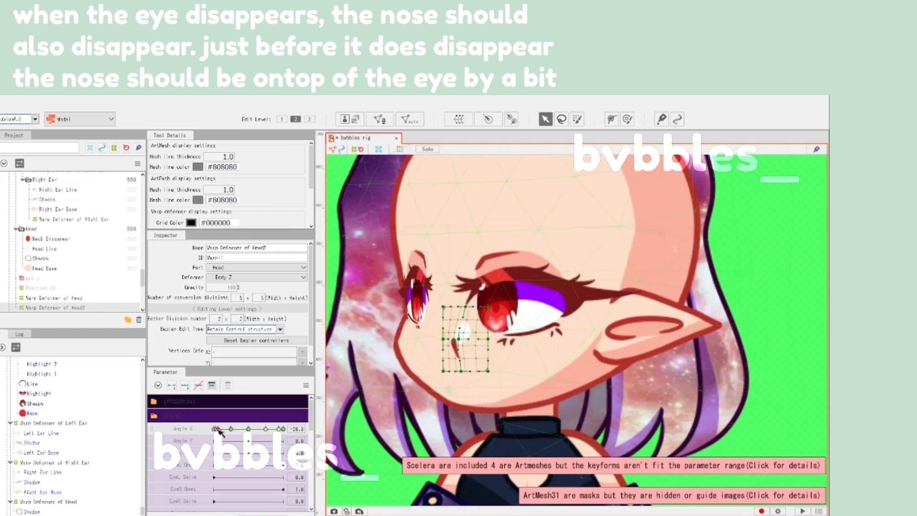
pyautogui.click(216, 430)
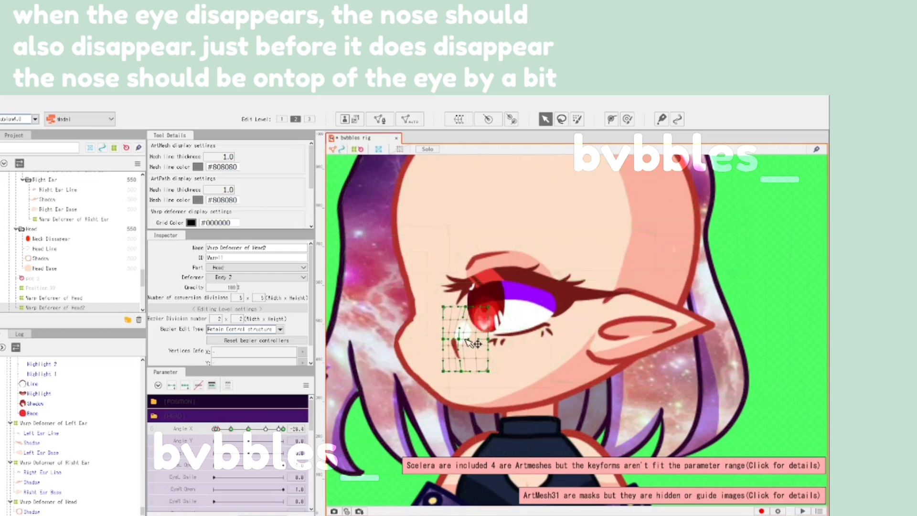
# Step: Past the Angle X key near -26, bend the nose's warp deformer outward and move it to the face's edge
pyautogui.scroll(2, 463, 338)
pyautogui.moveTo(435, 339); pyautogui.dragTo(424, 339)
pyautogui.moveTo(460, 385); pyautogui.dragTo(453, 385)
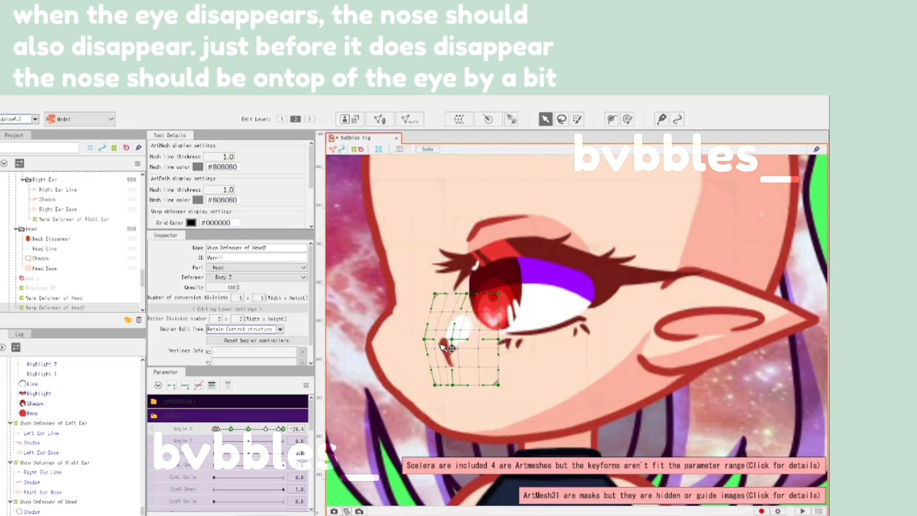
pyautogui.moveTo(461, 332); pyautogui.dragTo(409, 334)
pyautogui.scroll(-6, 410, 333)
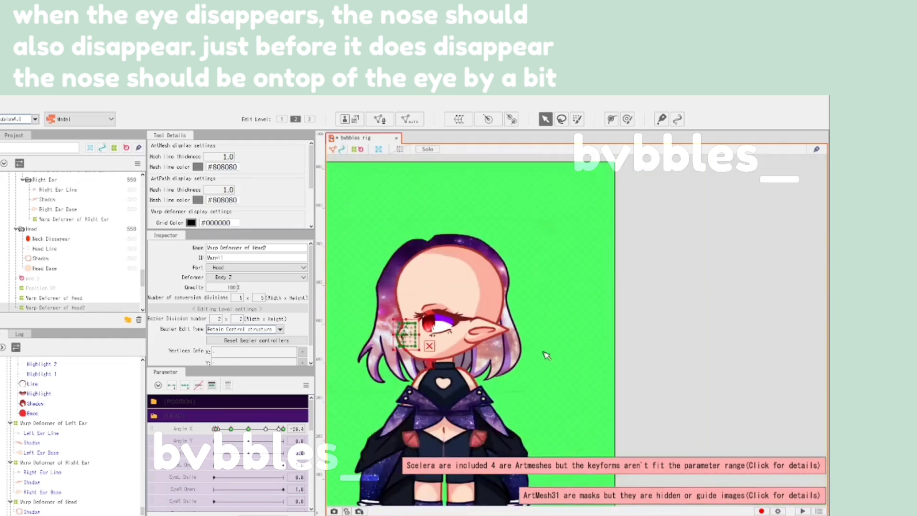
pyautogui.click(544, 355)
pyautogui.moveTo(216, 429); pyautogui.dragTo(227, 432)
# Step: At the Angle X key near -26, make the nose visible and move its warp deformer to the face's far edge
pyautogui.scroll(6, 409, 334)
pyautogui.click(449, 306)
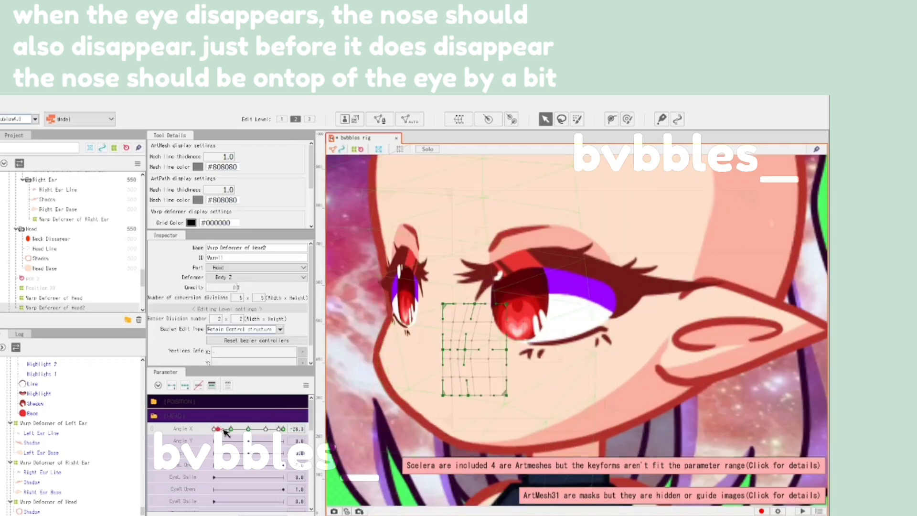
pyautogui.click(480, 354)
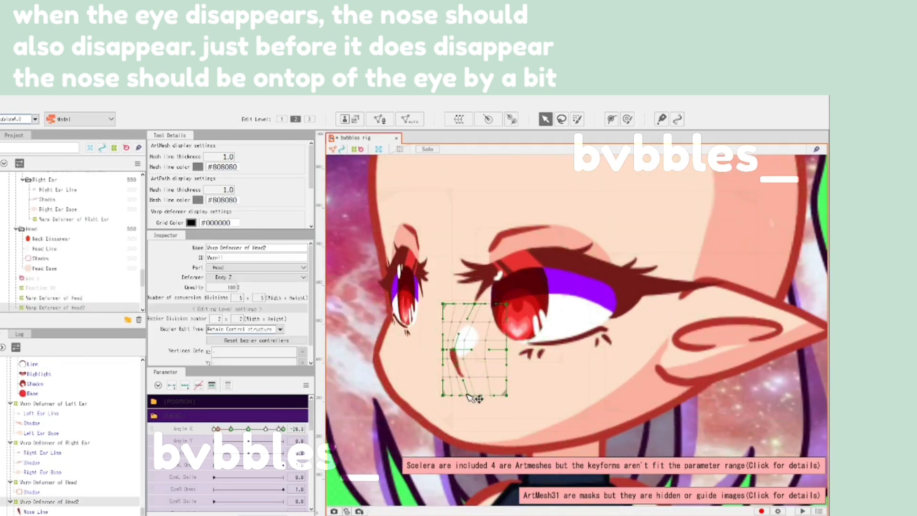
pyautogui.moveTo(465, 344); pyautogui.dragTo(421, 343)
pyautogui.scroll(-6, 421, 343)
pyautogui.click(663, 371)
pyautogui.click(425, 345)
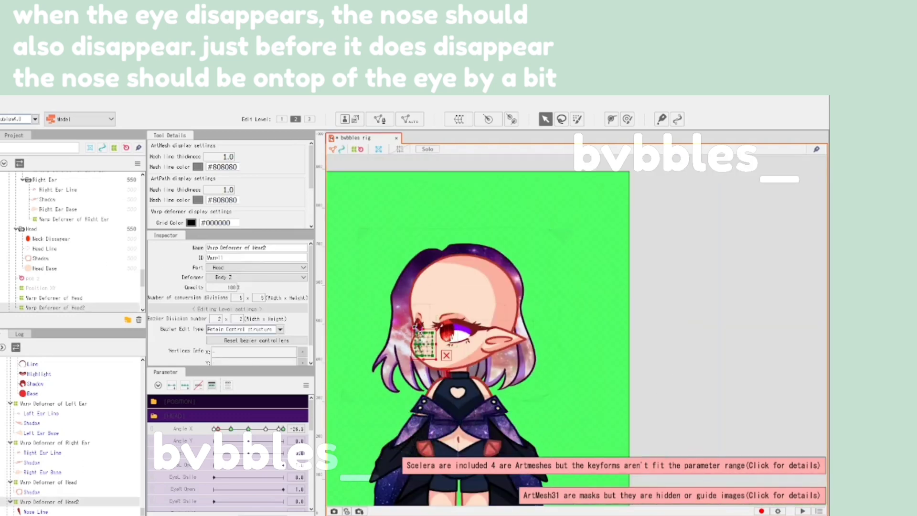
# Step: Select Nose Base and key it to Angle X at 0.0 and 15.0
pyautogui.scroll(8, 416, 338)
pyautogui.scroll(-2, 403, 383)
pyautogui.click(266, 428)
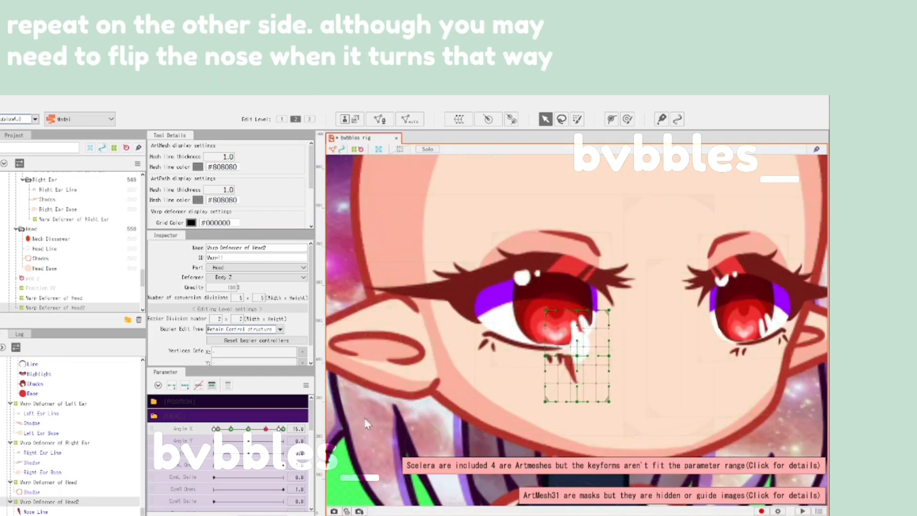
pyautogui.moveTo(266, 429); pyautogui.dragTo(256, 428)
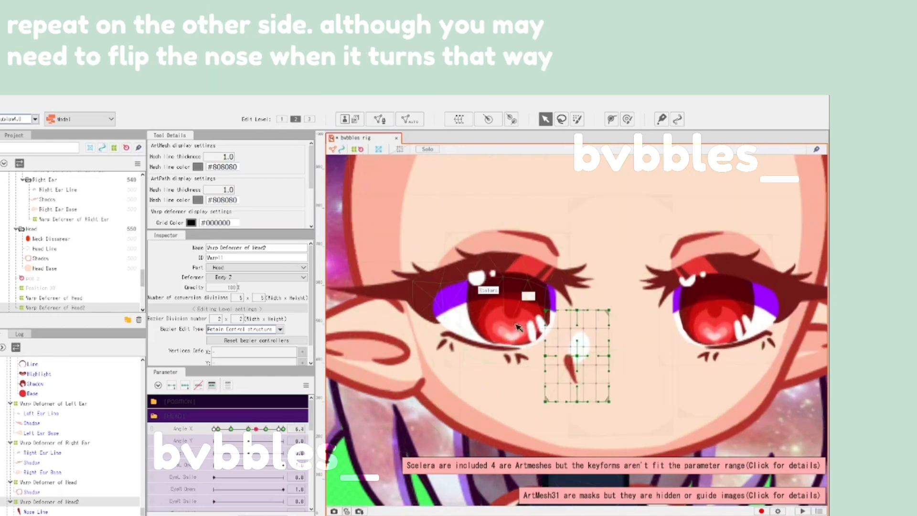
pyautogui.scroll(4, 578, 336)
pyautogui.click(582, 339)
pyautogui.moveTo(582, 339); pyautogui.dragTo(533, 280)
pyautogui.rightClick(239, 423)
pyautogui.click(253, 430)
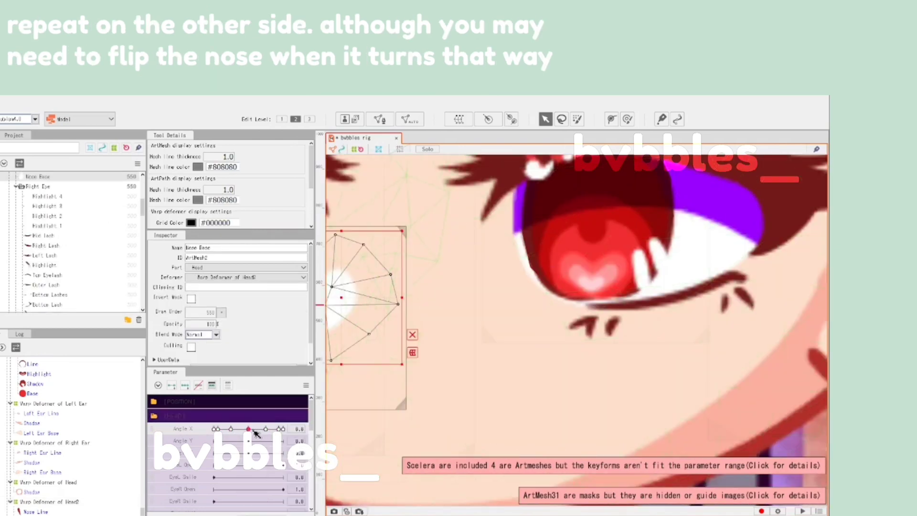
pyautogui.click(266, 428)
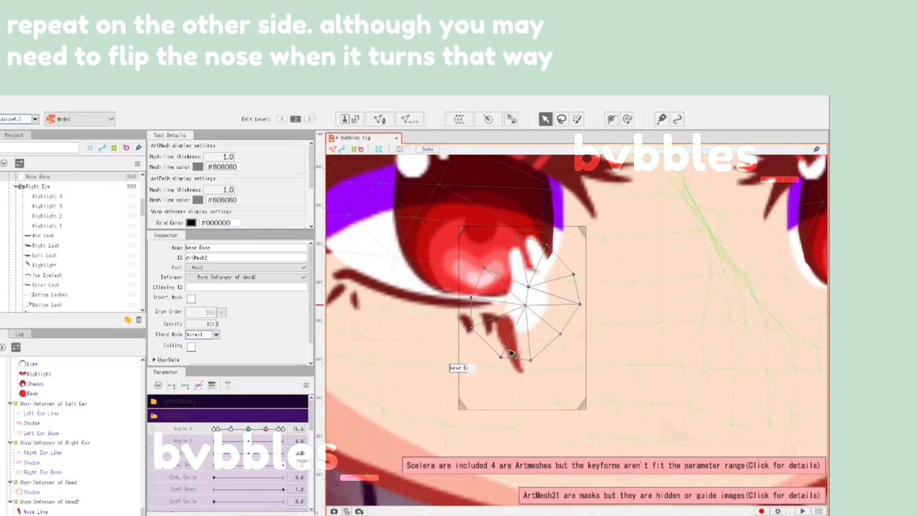
# Step: At Angle X 15.0, move and rotate Nose Base to the other side of the nose and flip Nose Line to match
pyautogui.moveTo(527, 299); pyautogui.dragTo(484, 301)
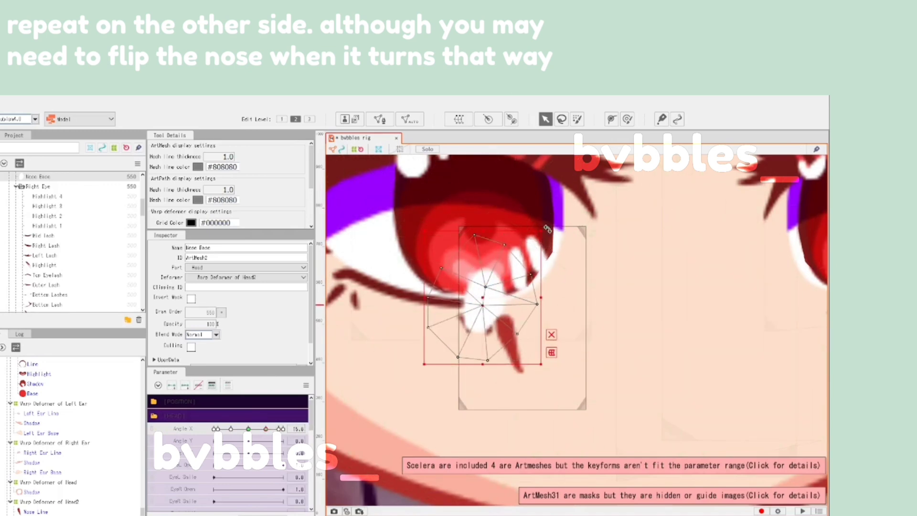
pyautogui.moveTo(547, 229); pyautogui.dragTo(571, 290)
pyautogui.click(506, 338)
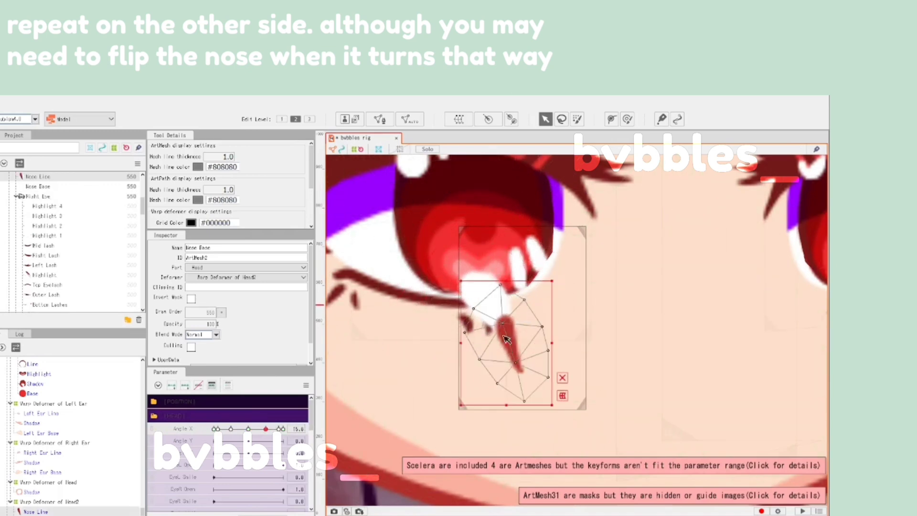
pyautogui.click(243, 428)
pyautogui.moveTo(556, 277); pyautogui.dragTo(579, 314)
# Step: Move the nose's warp deformer toward the far eye at Angle X 15.0 and check the whole head
pyautogui.moveTo(508, 351); pyautogui.dragTo(665, 343)
pyautogui.click(583, 407)
pyautogui.scroll(-3, 540, 360)
pyautogui.click(665, 342)
pyautogui.click(681, 341)
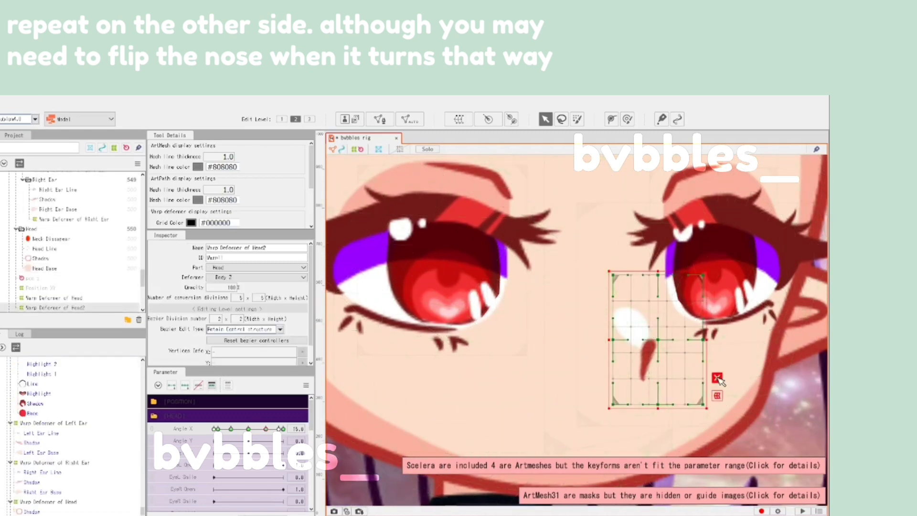
pyautogui.scroll(-5, 668, 377)
pyautogui.click(734, 380)
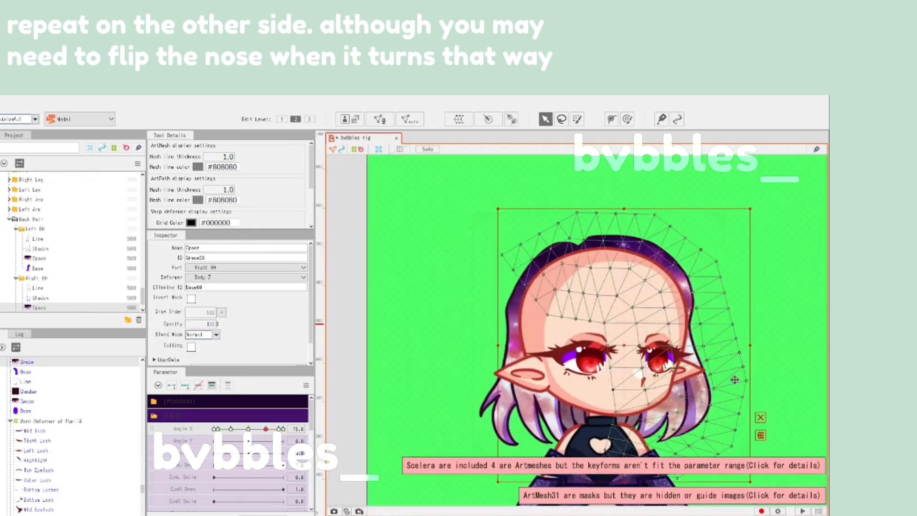
pyautogui.click(354, 361)
# Step: Reposition the nose's warp deformer with Angle X at 15.0, check it near 26, and return Angle X to 0.0
pyautogui.moveTo(265, 429)
pyautogui.mouseDown()
pyautogui.moveTo(251, 429)
pyautogui.moveTo(279, 432)
pyautogui.moveTo(232, 435)
pyautogui.moveTo(281, 437)
pyautogui.moveTo(254, 440)
pyautogui.moveTo(271, 429)
pyautogui.moveTo(263, 431)
pyautogui.mouseUp()
pyautogui.scroll(5, 616, 360)
pyautogui.click(698, 410)
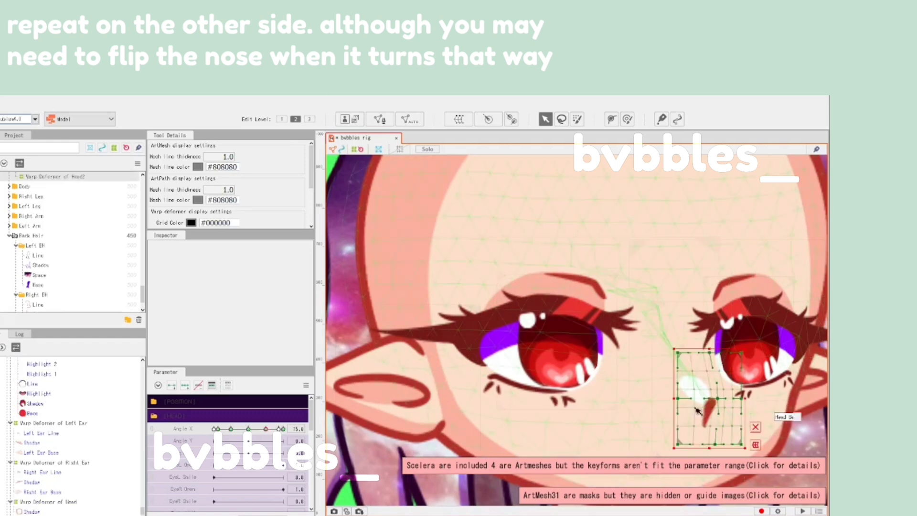
pyautogui.moveTo(697, 410); pyautogui.dragTo(611, 390)
pyautogui.moveTo(283, 431)
pyautogui.mouseDown()
pyautogui.moveTo(324, 433)
pyautogui.moveTo(280, 429)
pyautogui.mouseUp()
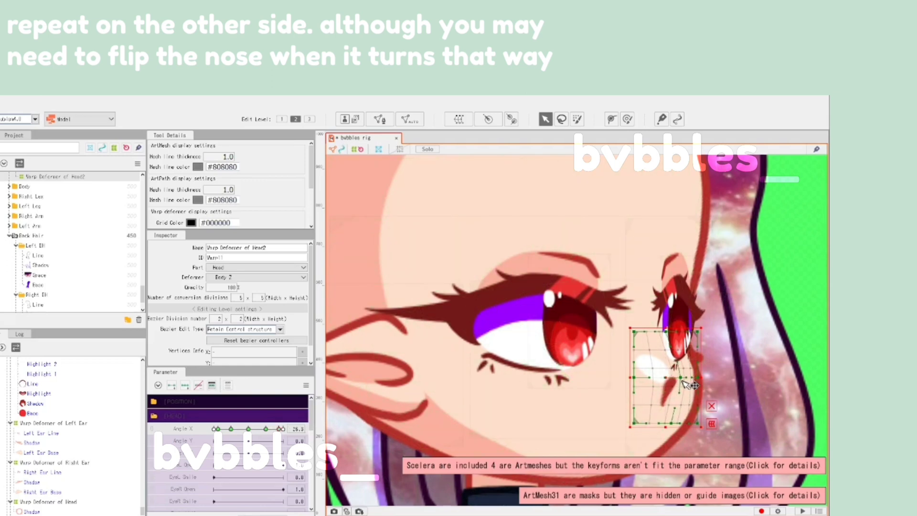
pyautogui.scroll(-5, 685, 382)
pyautogui.click(771, 341)
pyautogui.scroll(-1, 673, 323)
pyautogui.moveTo(268, 432); pyautogui.dragTo(247, 428)
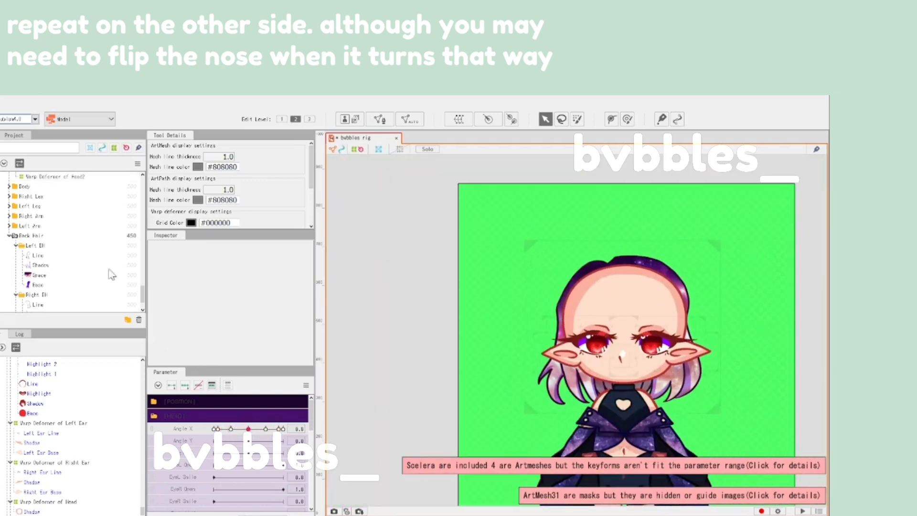
# Step: Select Left Brow and create a warp deformer for it
pyautogui.scroll(5, 50, 231)
pyautogui.scroll(5, 50, 231)
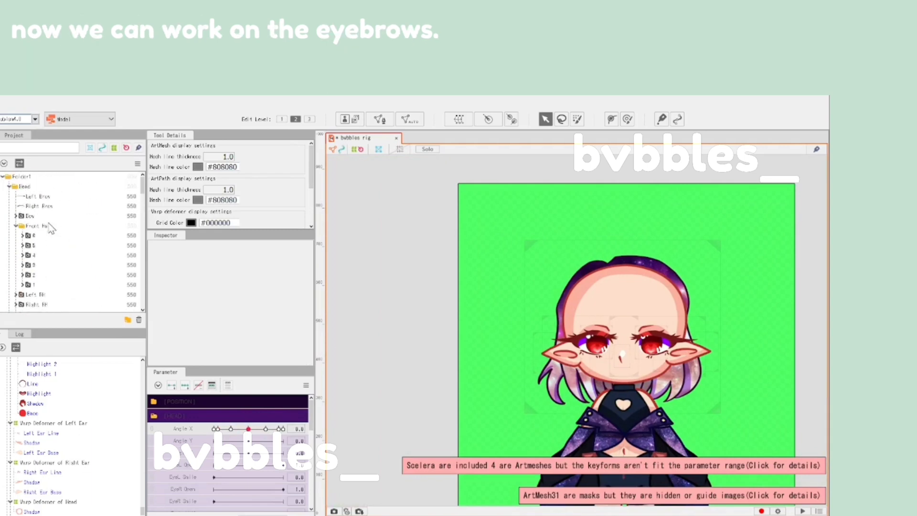
pyautogui.click(51, 198)
pyautogui.scroll(5, 569, 320)
pyautogui.click(458, 119)
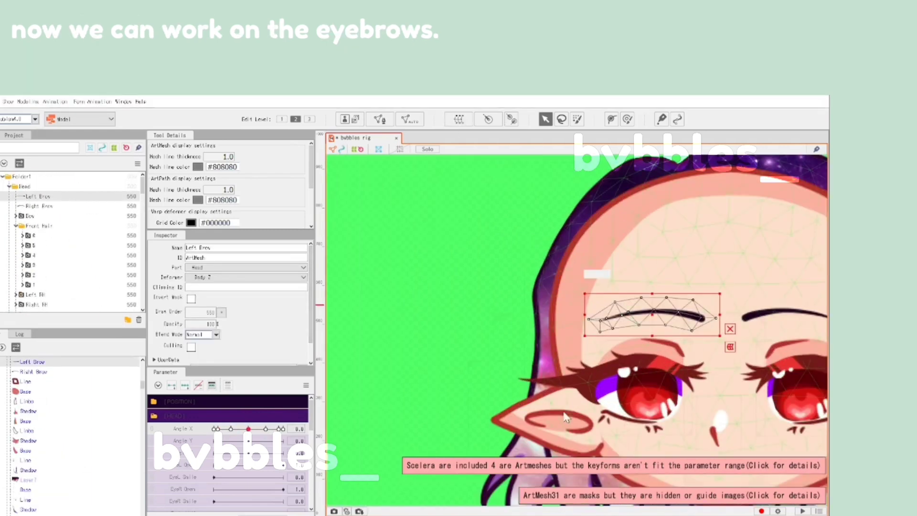
pyautogui.click(506, 480)
# Step: Key the left brow's warp deformer to Angle X and squash it narrower at -15.0, nudging it toward the far side
pyautogui.click(231, 428)
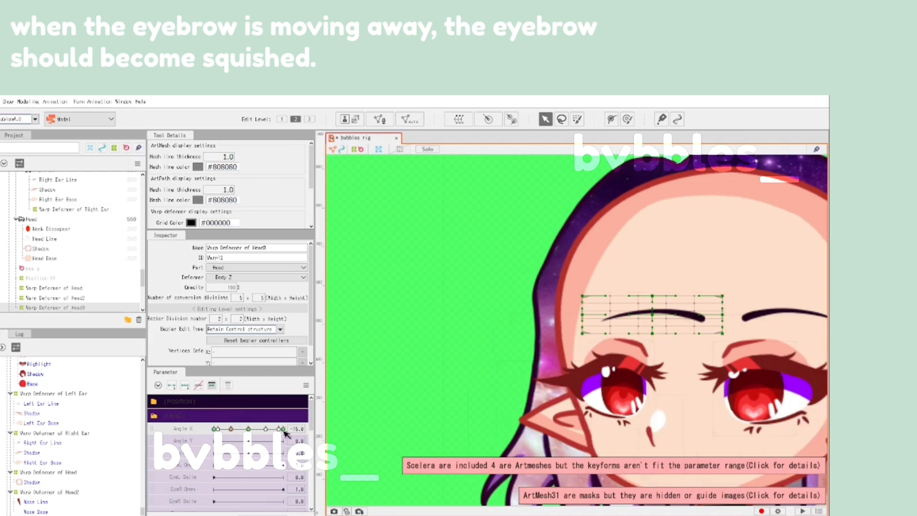
pyautogui.click(214, 429)
pyautogui.click(231, 428)
pyautogui.click(248, 428)
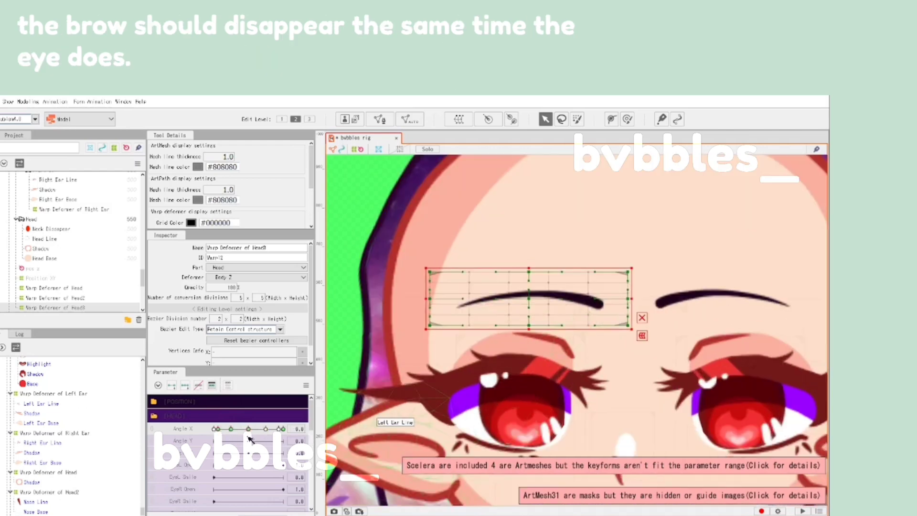
pyautogui.click(230, 429)
pyautogui.moveTo(633, 300); pyautogui.dragTo(567, 302)
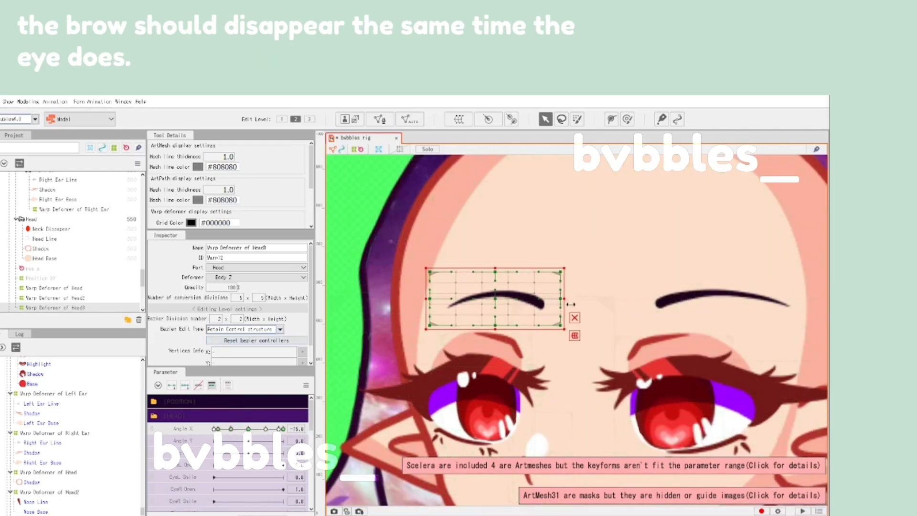
pyautogui.moveTo(500, 306); pyautogui.dragTo(493, 307)
# Step: At the Angle X key near -26, squash the left brow's warp deformer into a short arc at the face's far edge
pyautogui.scroll(-3, 482, 320)
pyautogui.scroll(2, 460, 323)
pyautogui.moveTo(233, 431); pyautogui.dragTo(221, 430)
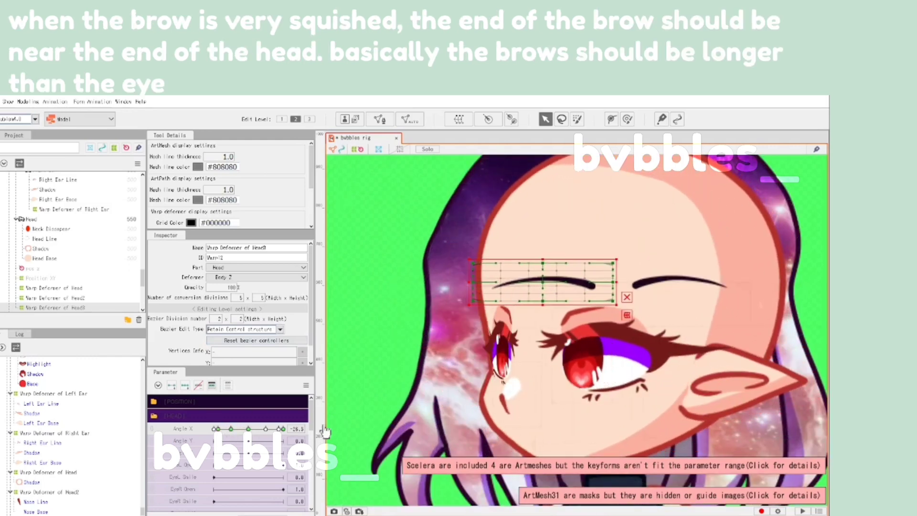
pyautogui.moveTo(620, 286); pyautogui.dragTo(515, 304)
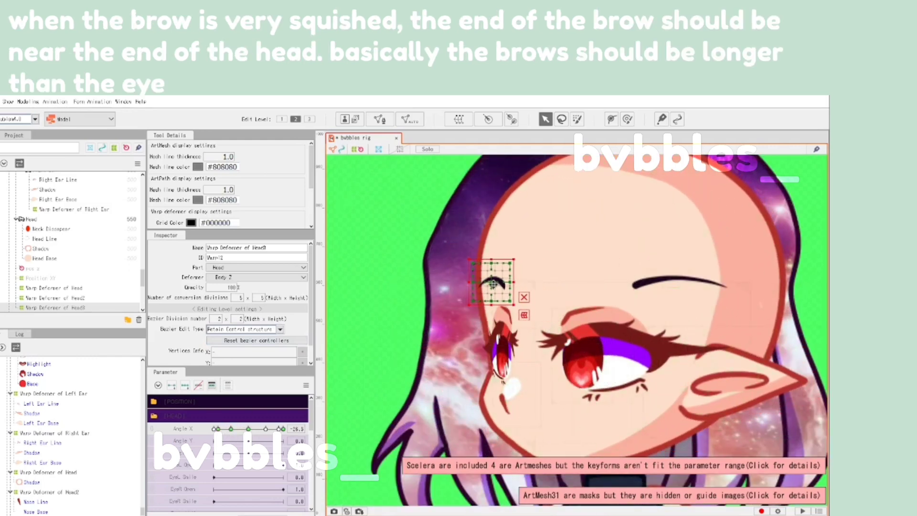
pyautogui.scroll(3, 492, 283)
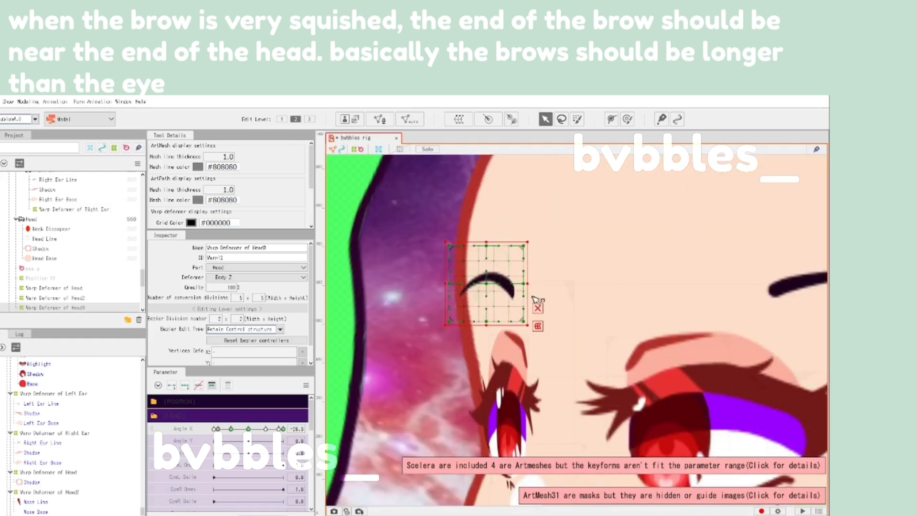
pyautogui.moveTo(529, 286); pyautogui.dragTo(509, 293)
pyautogui.scroll(-5, 508, 292)
pyautogui.click(418, 330)
# Step: At the Angle X 15.0 key, move the left brow's warp deformer across the forehead above the near eye
pyautogui.moveTo(221, 428); pyautogui.dragTo(263, 429)
pyautogui.click(548, 285)
pyautogui.scroll(5, 548, 285)
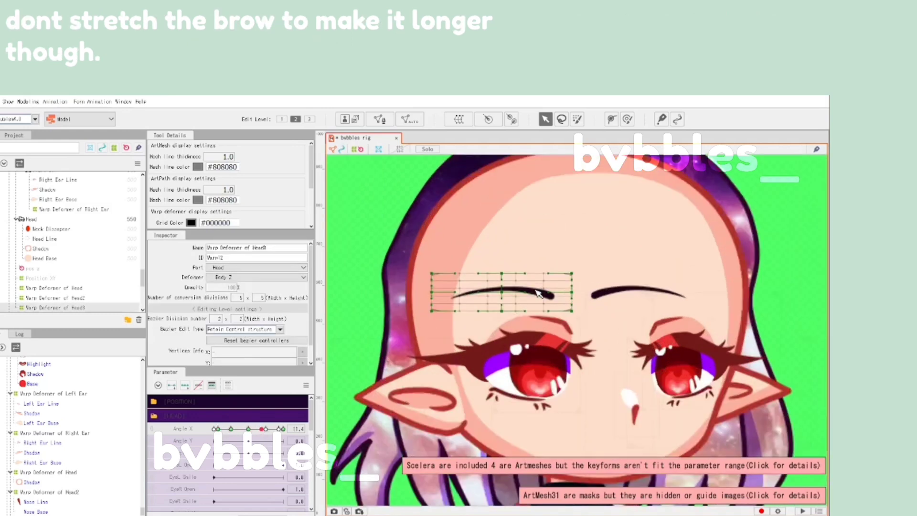
pyautogui.moveTo(489, 298); pyautogui.dragTo(544, 299)
pyautogui.click(374, 359)
pyautogui.moveTo(266, 428); pyautogui.dragTo(249, 428)
# Step: At Angle X 30.0, move the left brow's warp deformer above the visible eye near the face's front edge
pyautogui.moveTo(330, 423); pyautogui.dragTo(334, 422)
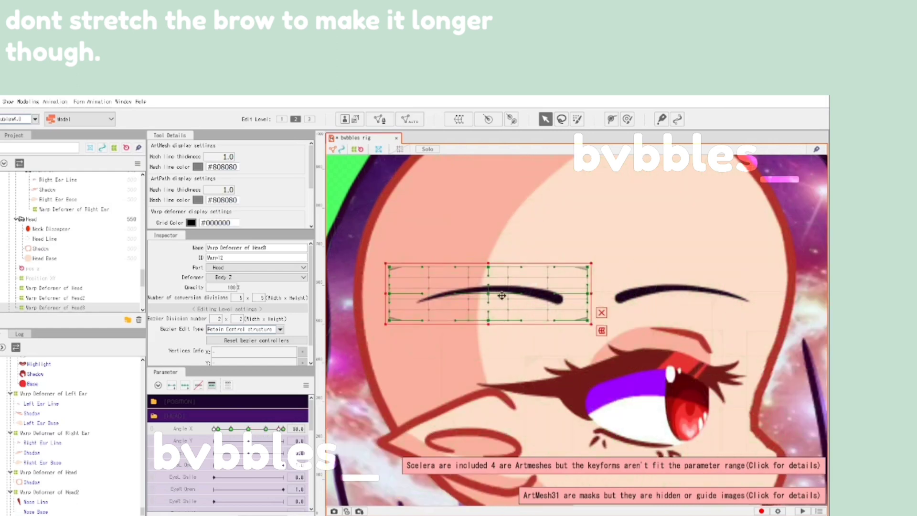
pyautogui.moveTo(501, 297); pyautogui.dragTo(691, 319)
pyautogui.click(399, 398)
pyautogui.moveTo(284, 428); pyautogui.dragTo(308, 427)
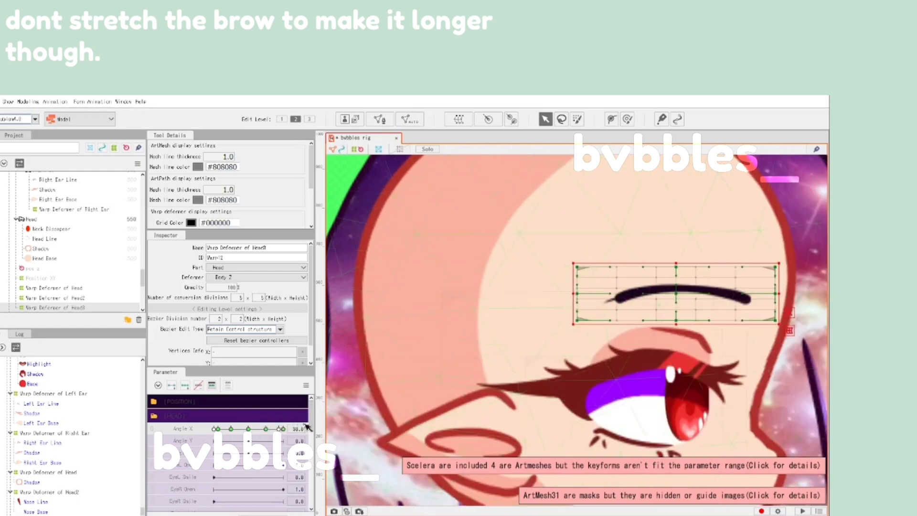
# Step: Create a warp deformer for Right Brow keyed to Angle X, and move it above the near eye at -15.0 and -30.0
pyautogui.click(627, 298)
pyautogui.click(68, 208)
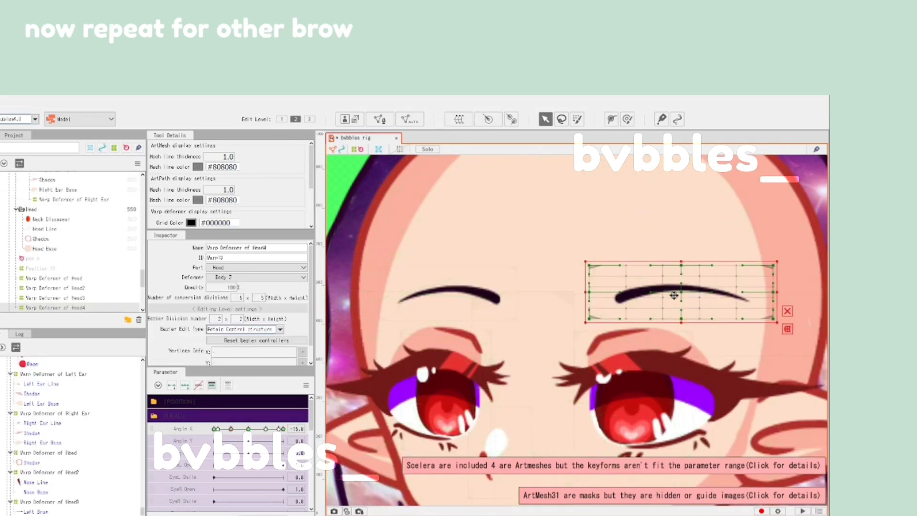
pyautogui.moveTo(681, 291); pyautogui.dragTo(541, 311)
pyautogui.click(216, 429)
pyautogui.click(265, 429)
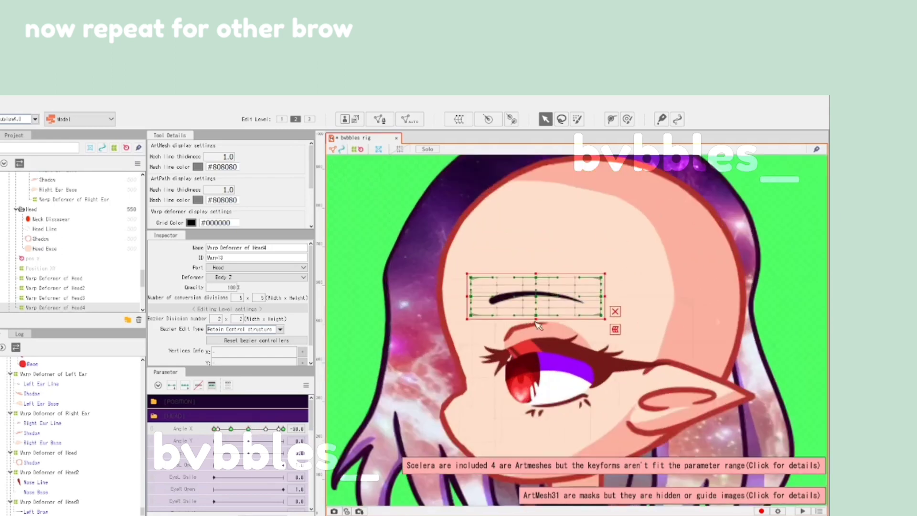
pyautogui.click(281, 428)
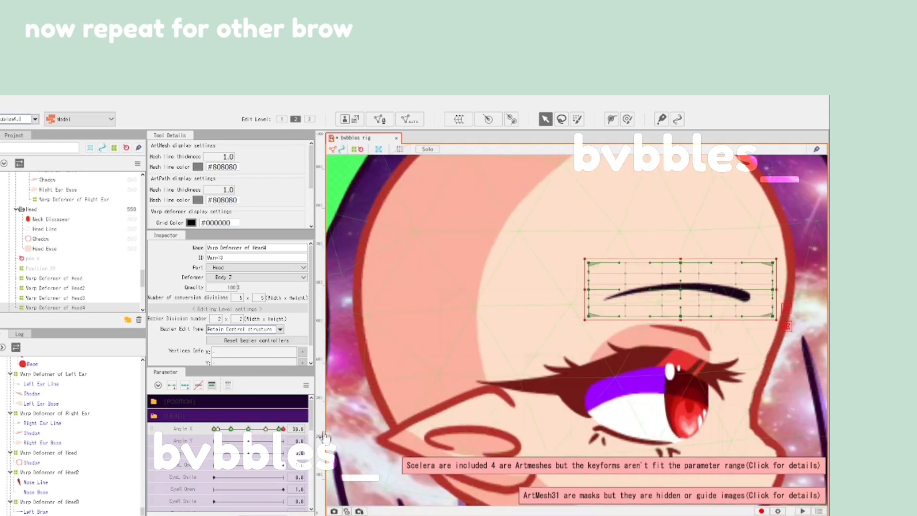
# Step: Squash the right brow's warp deformer above the far eye at Angle X 15.0 and even narrower at the key near 26
pyautogui.click(266, 428)
pyautogui.moveTo(643, 292); pyautogui.dragTo(735, 292)
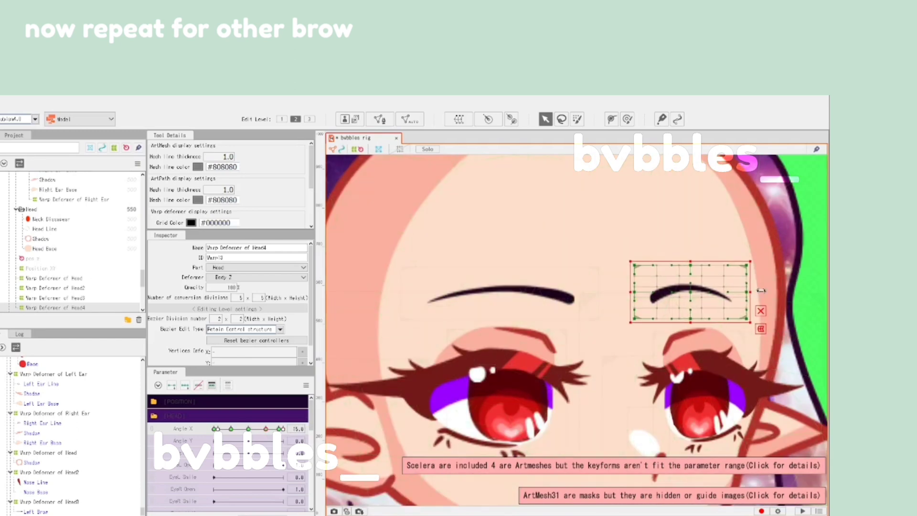
pyautogui.click(281, 428)
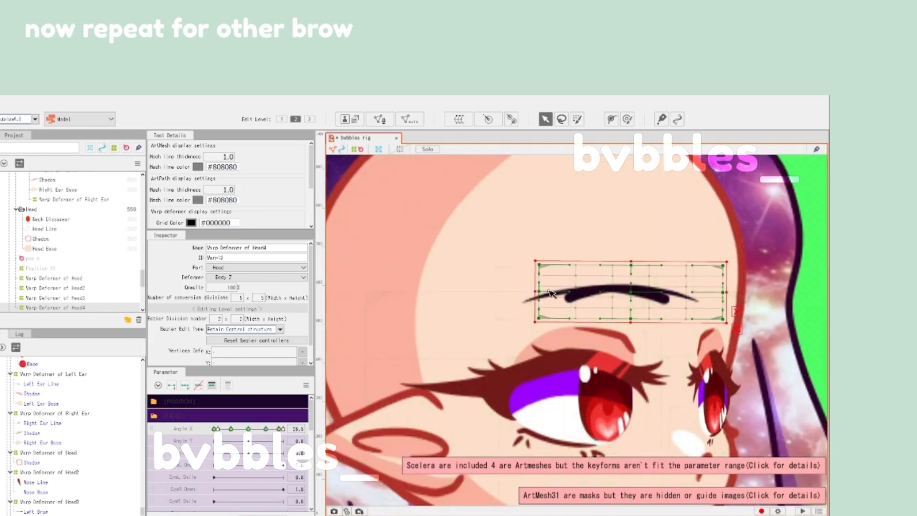
pyautogui.moveTo(540, 292); pyautogui.dragTo(689, 297)
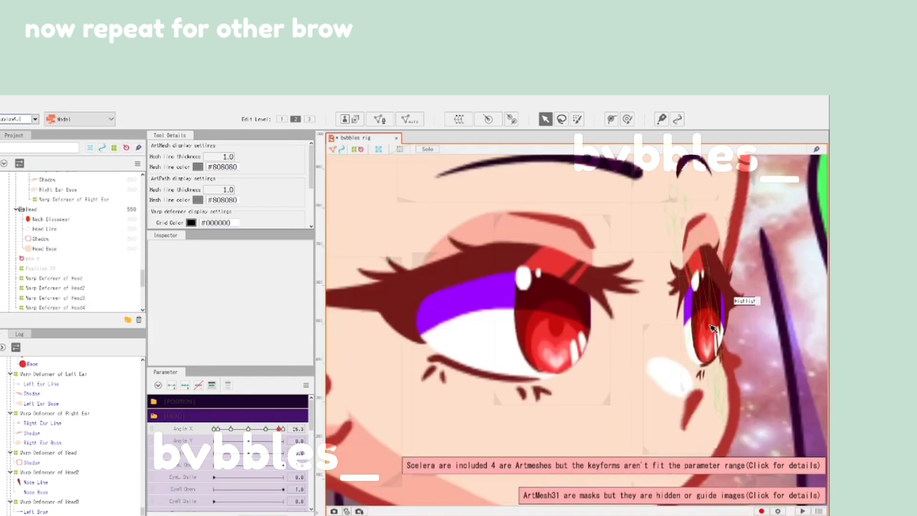
# Step: Select Warp Deformer of Pupil4 and shift the far eye's pupil slightly inward at the Angle X key near 26
pyautogui.click(714, 234)
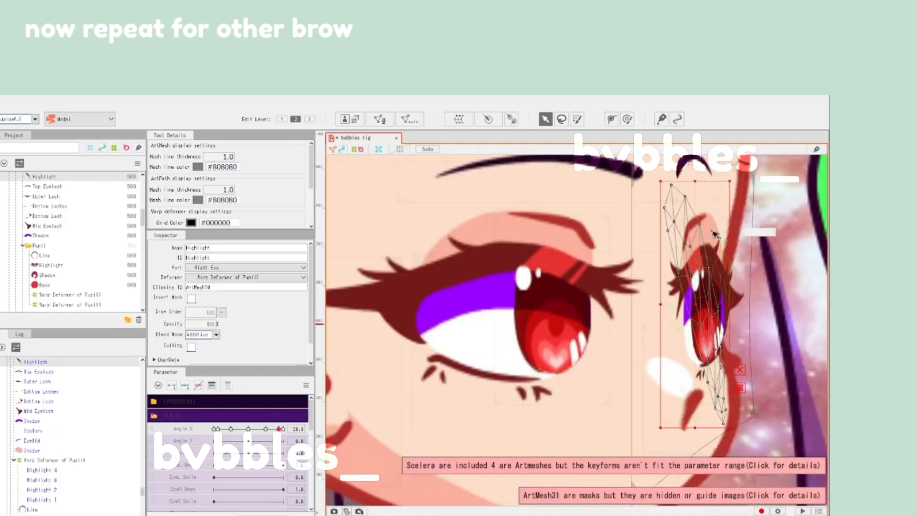
pyautogui.click(56, 459)
pyautogui.moveTo(706, 305); pyautogui.dragTo(695, 310)
pyautogui.scroll(-8, 695, 310)
pyautogui.click(586, 328)
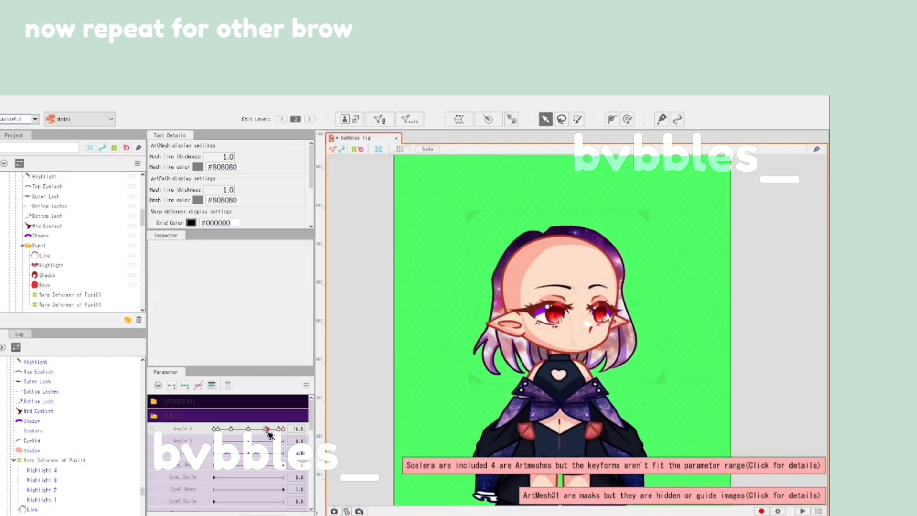
# Step: Nudge the right brow's warp deformer toward the face's far edge at the Angle X key near 26 and check the whole head
pyautogui.scroll(5, 603, 281)
pyautogui.scroll(5, 603, 280)
pyautogui.click(573, 275)
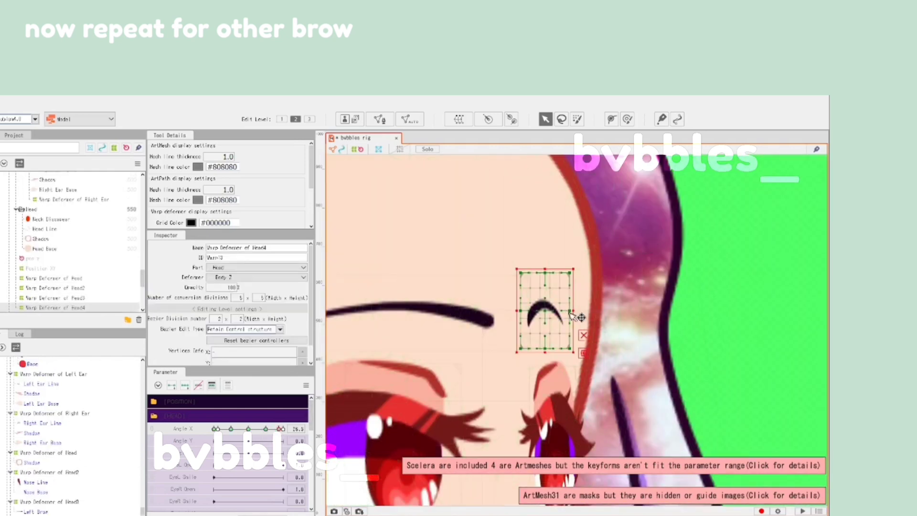
pyautogui.moveTo(580, 315); pyautogui.dragTo(593, 309)
pyautogui.scroll(-9, 593, 309)
pyautogui.click(643, 345)
pyautogui.moveTo(279, 428); pyautogui.dragTo(356, 409)
pyautogui.scroll(5, 519, 300)
pyautogui.scroll(-5, 530, 291)
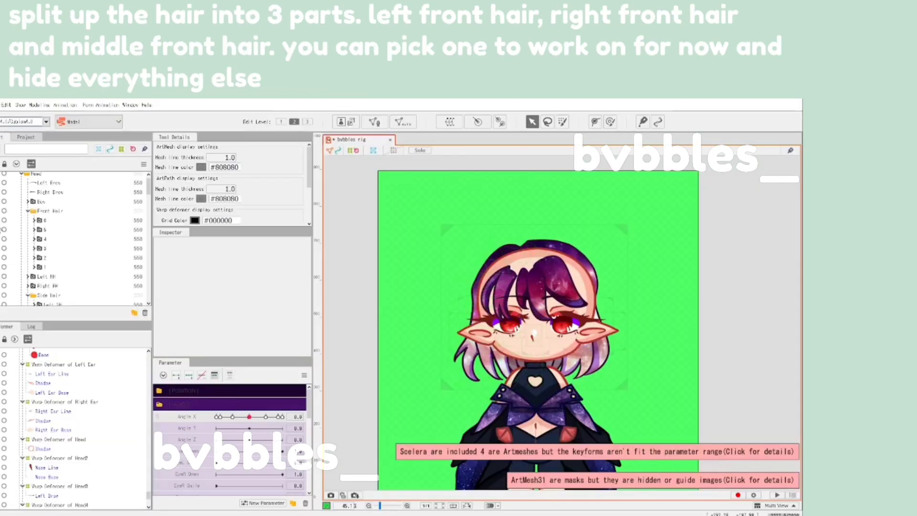
# Step: Hide the two middle front hair strands by switching off folders 2 and 5 under Front Hair
pyautogui.scroll(5, 525, 273)
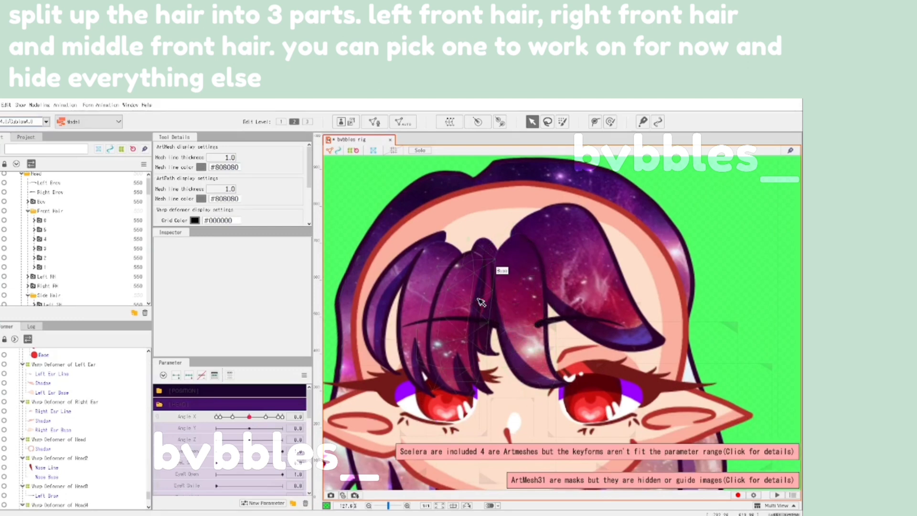
pyautogui.click(492, 306)
pyautogui.click(35, 258)
pyautogui.click(0, 257)
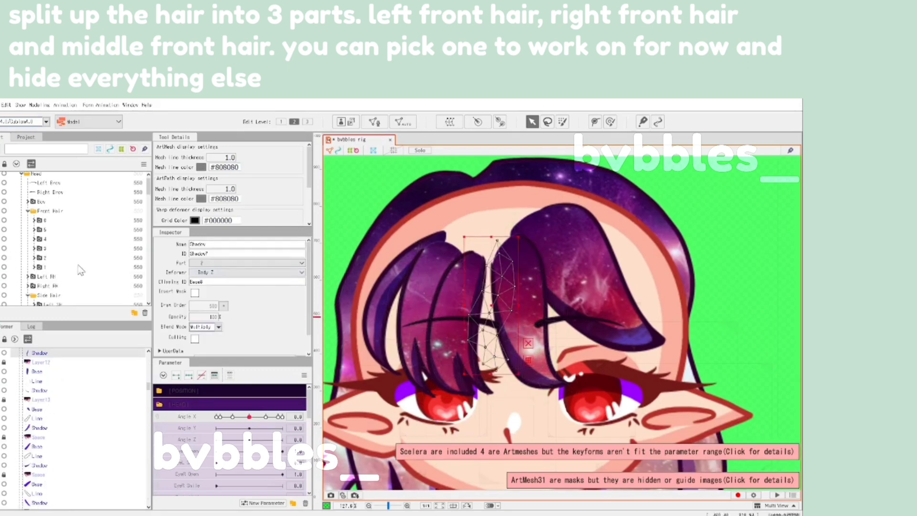
pyautogui.click(536, 260)
pyautogui.click(1, 230)
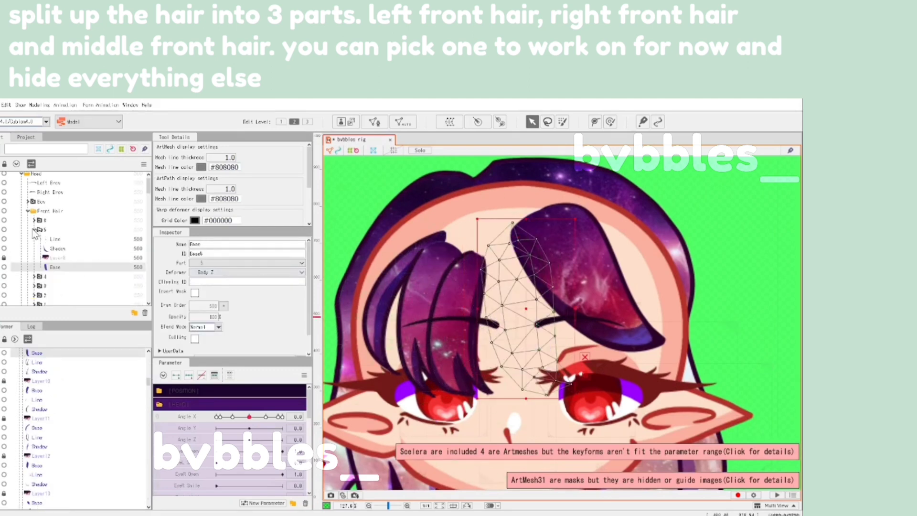
pyautogui.click(34, 229)
# Step: Examine the remaining front hair strands over the left brow to find which Front Hair folders contain them
pyautogui.scroll(-3, 451, 280)
pyautogui.click(374, 281)
pyautogui.scroll(3, 442, 281)
pyautogui.click(431, 280)
pyautogui.moveTo(431, 280); pyautogui.dragTo(463, 272)
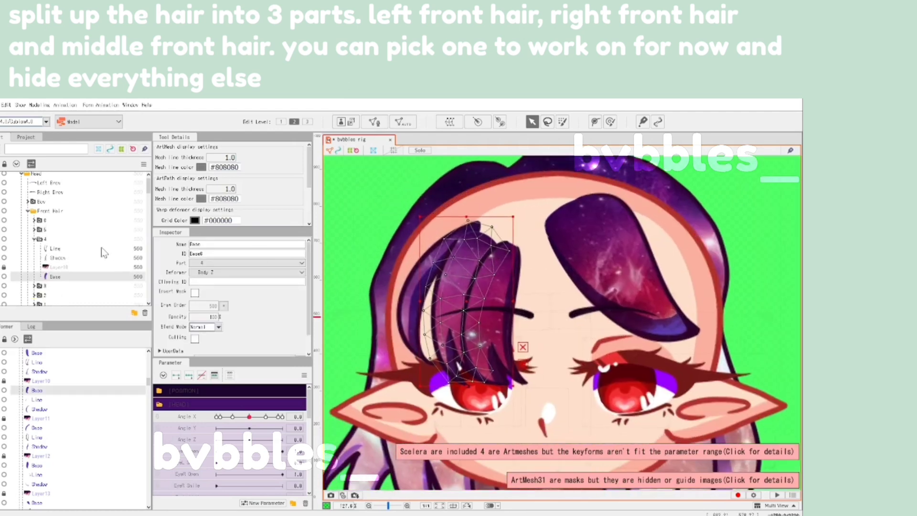
pyautogui.click(63, 240)
pyautogui.click(413, 278)
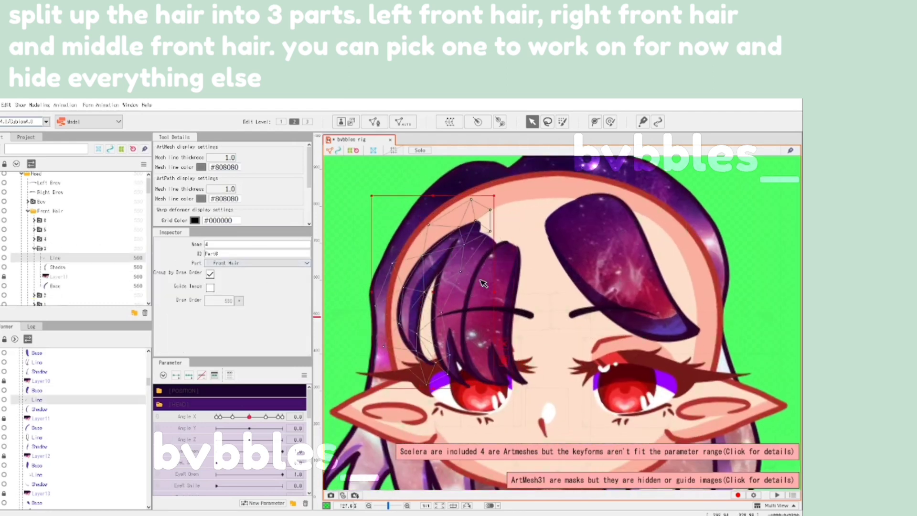
pyautogui.keyDown('shift'); pyautogui.click(68, 284); pyautogui.keyUp('shift')
pyautogui.click(468, 269)
pyautogui.scroll(-1, 88, 288)
pyautogui.keyDown('ctrl'); pyautogui.click(87, 232); pyautogui.keyUp('ctrl')
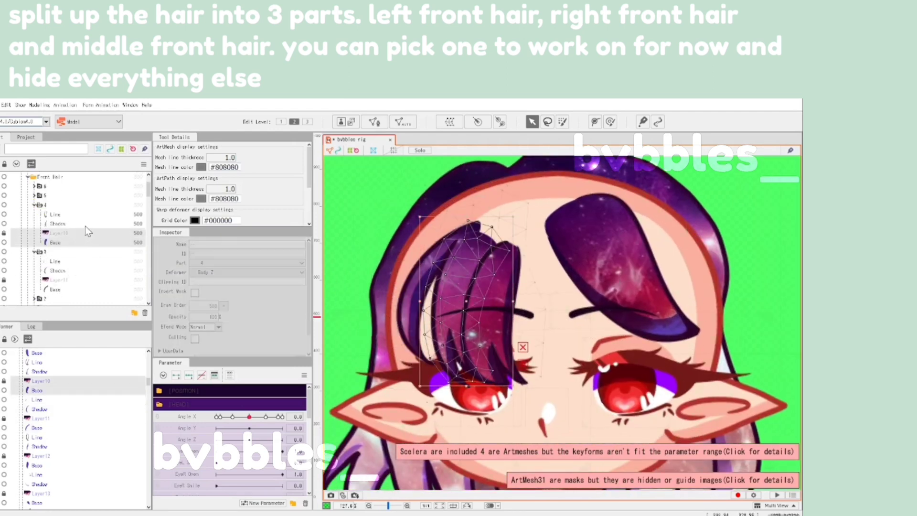
# Step: Select the Line, Shadow, clipped layer and Base in Front Hair folders 3 and 4 together
pyautogui.click(418, 280)
pyautogui.keyDown('shift'); pyautogui.click(65, 261); pyautogui.keyUp('shift')
pyautogui.keyDown('ctrl'); pyautogui.click(60, 242); pyautogui.keyUp('ctrl')
pyautogui.keyDown('ctrl'); pyautogui.click(72, 233); pyautogui.keyUp('ctrl')
pyautogui.keyDown('ctrl'); pyautogui.click(85, 223); pyautogui.keyUp('ctrl')
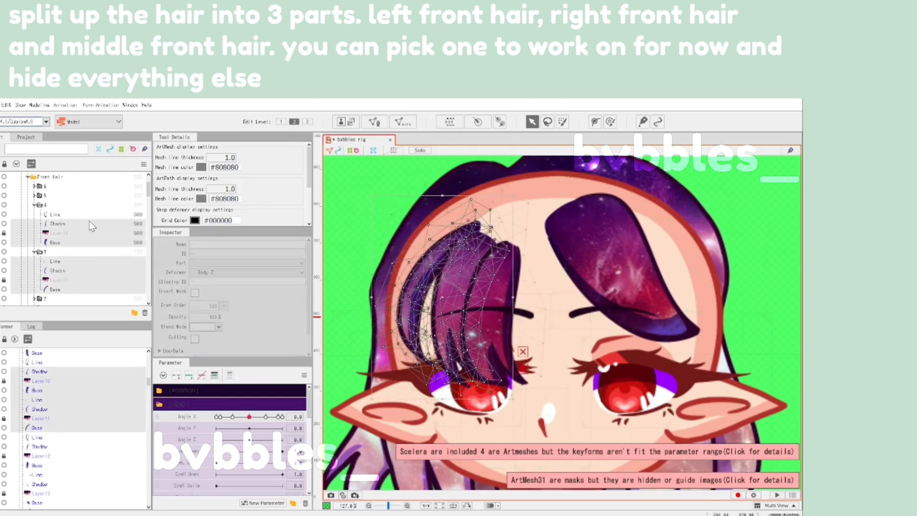
pyautogui.keyDown('ctrl'); pyautogui.click(89, 215); pyautogui.keyUp('ctrl')
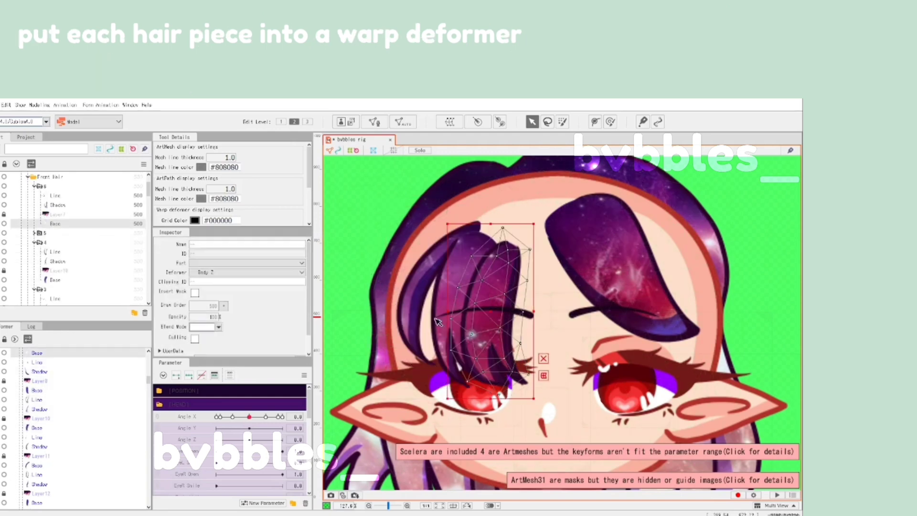
# Step: Add folder 6's Line, Shadow, Layer7 and Base to the hair selection and create one warp deformer around them all
pyautogui.scroll(-1, 103, 255)
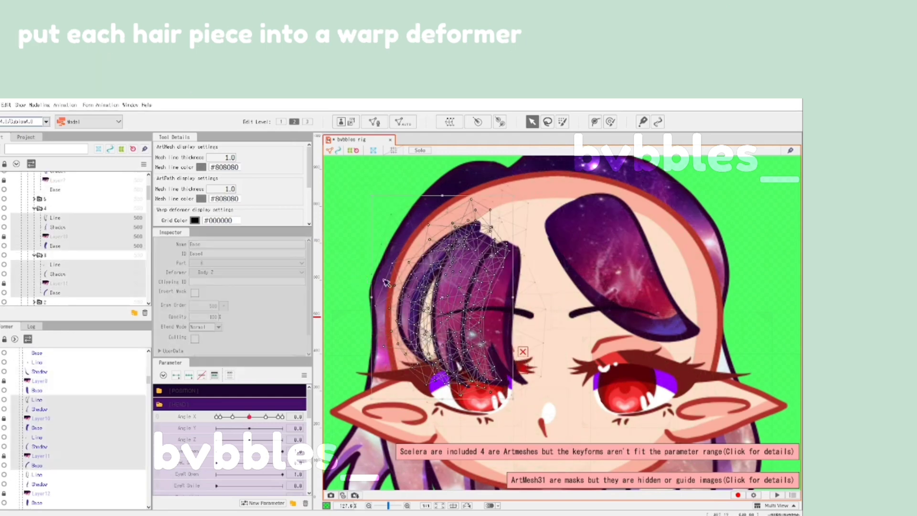
pyautogui.scroll(3, 498, 325)
pyautogui.keyDown('ctrl'); pyautogui.click(64, 189); pyautogui.keyUp('ctrl')
pyautogui.scroll(1, 68, 230)
pyautogui.keyDown('ctrl'); pyautogui.click(77, 214); pyautogui.keyUp('ctrl')
pyautogui.keyDown('ctrl'); pyautogui.click(84, 205); pyautogui.keyUp('ctrl')
pyautogui.keyDown('ctrl'); pyautogui.click(87, 196); pyautogui.keyUp('ctrl')
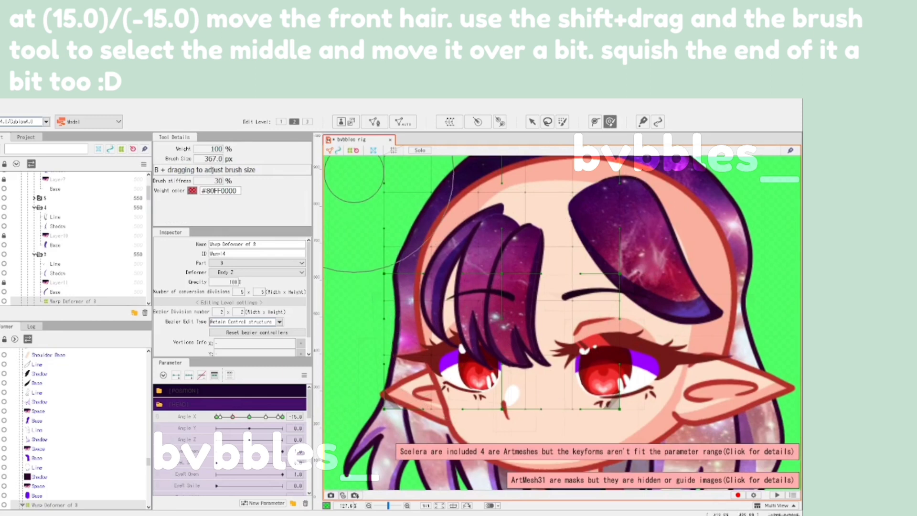
# Step: At Angle X -15, push the middle of the front hair's warp deformer (Warp Deformer of 3) toward the direction of the turn
pyautogui.moveTo(493, 318); pyautogui.dragTo(473, 316)
pyautogui.click(532, 121)
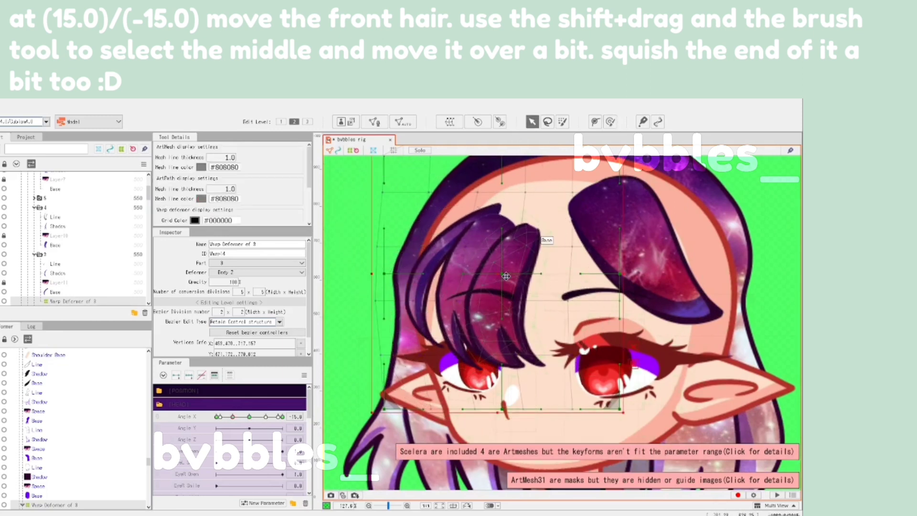
pyautogui.moveTo(504, 278); pyautogui.dragTo(491, 278)
pyautogui.scroll(-3, 490, 278)
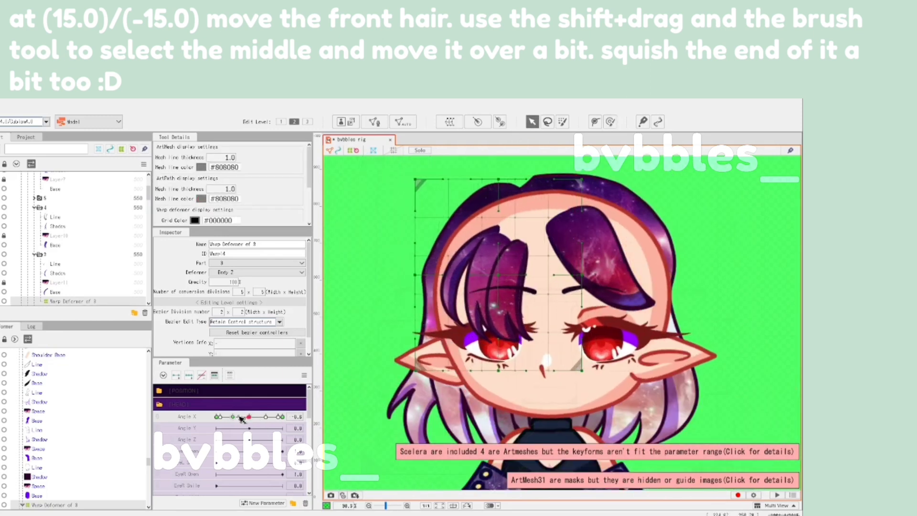
# Step: Push the outer edge of the front hair deformer inward at Angle X -15 with the deform brush, squishing the strands' ends
pyautogui.click(609, 120)
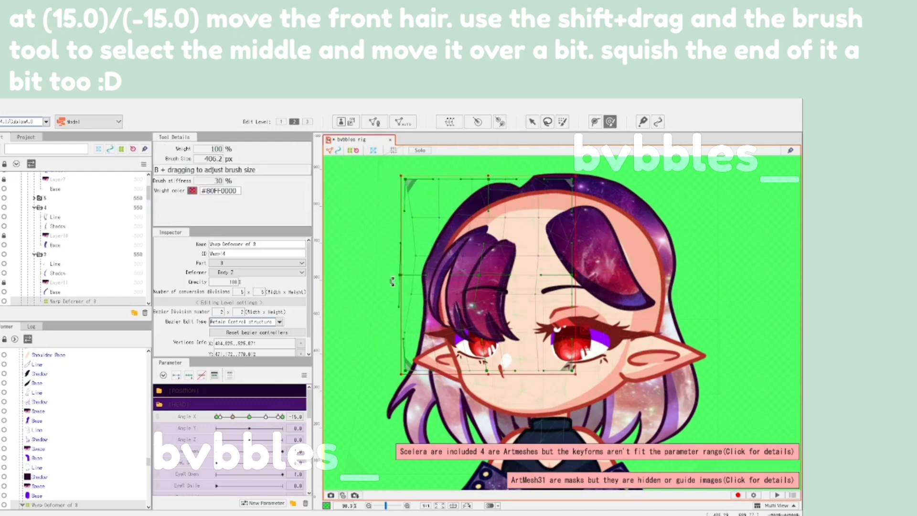
pyautogui.moveTo(402, 353); pyautogui.dragTo(408, 353)
pyautogui.moveTo(385, 232); pyautogui.dragTo(401, 233)
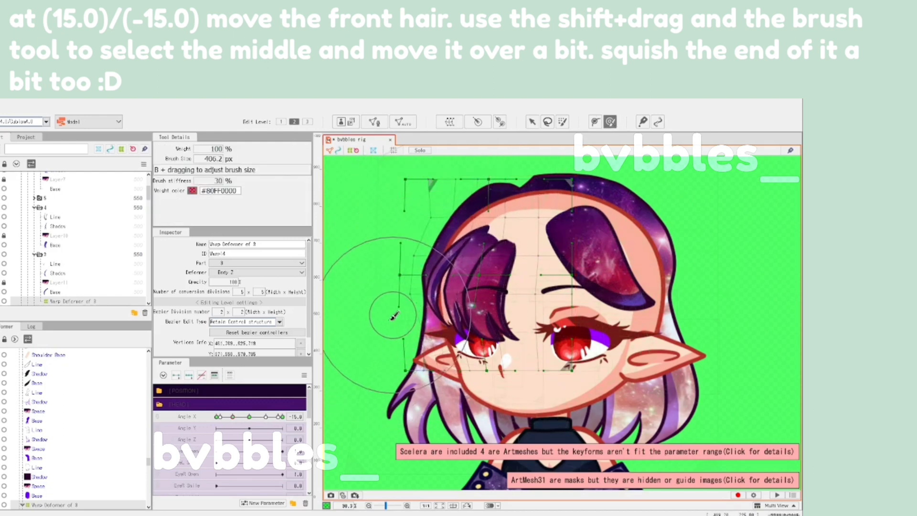
pyautogui.moveTo(392, 316); pyautogui.dragTo(413, 317)
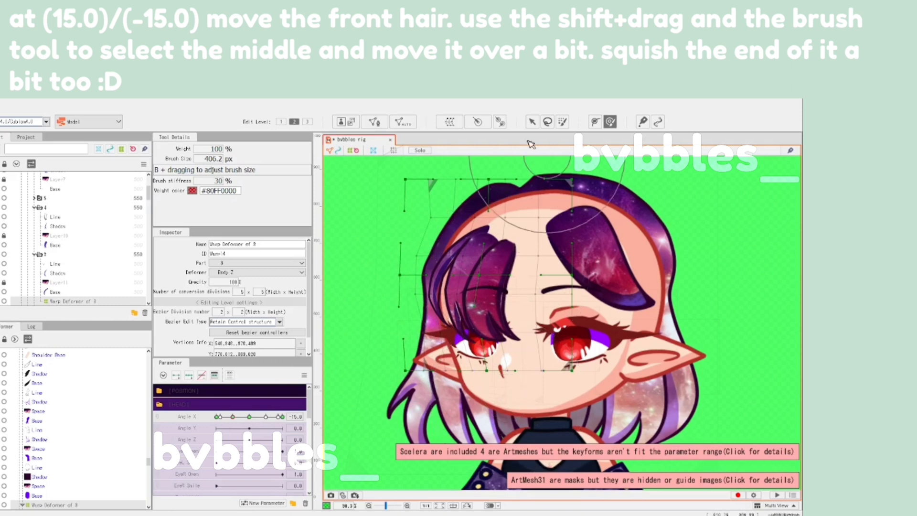
# Step: Compare the hair with a further turned angle, then brush the middle of the strands over at Angle X -15
pyautogui.click(531, 121)
pyautogui.click(228, 417)
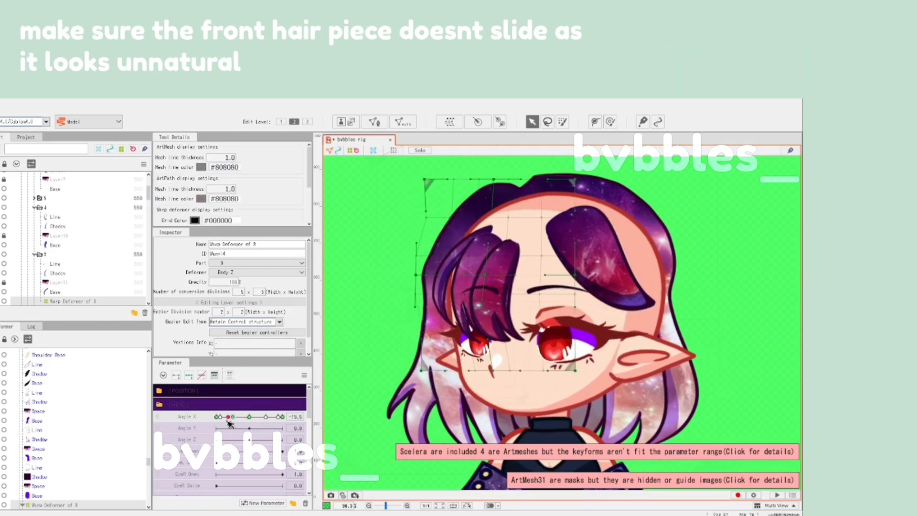
pyautogui.click(233, 417)
pyautogui.click(610, 121)
pyautogui.scroll(2, 473, 292)
pyautogui.moveTo(466, 306); pyautogui.dragTo(490, 304)
pyautogui.click(531, 122)
# Step: Scrub Angle X between 0 and -15 and nudge the front hair so it does not slide on the head
pyautogui.scroll(-4, 525, 296)
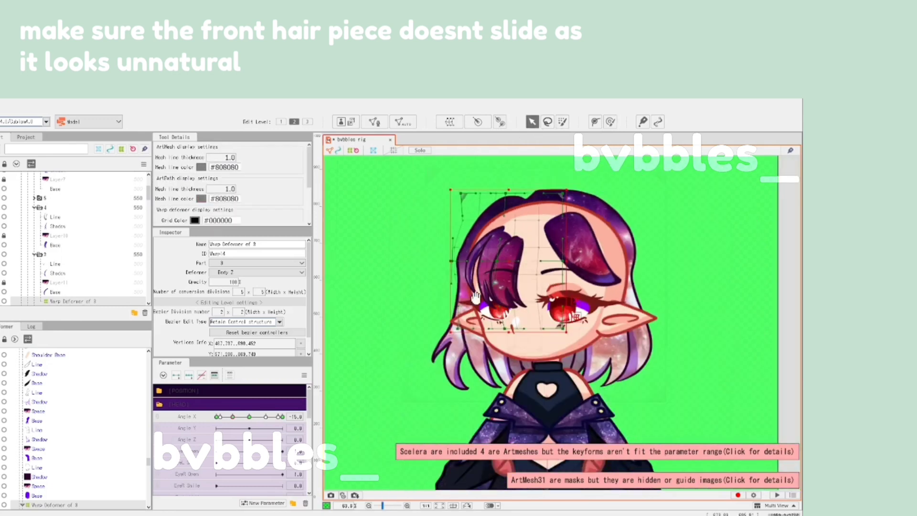
pyautogui.click(261, 416)
pyautogui.moveTo(249, 418); pyautogui.dragTo(233, 417)
pyautogui.moveTo(487, 285); pyautogui.dragTo(479, 285)
pyautogui.moveTo(244, 419); pyautogui.dragTo(233, 418)
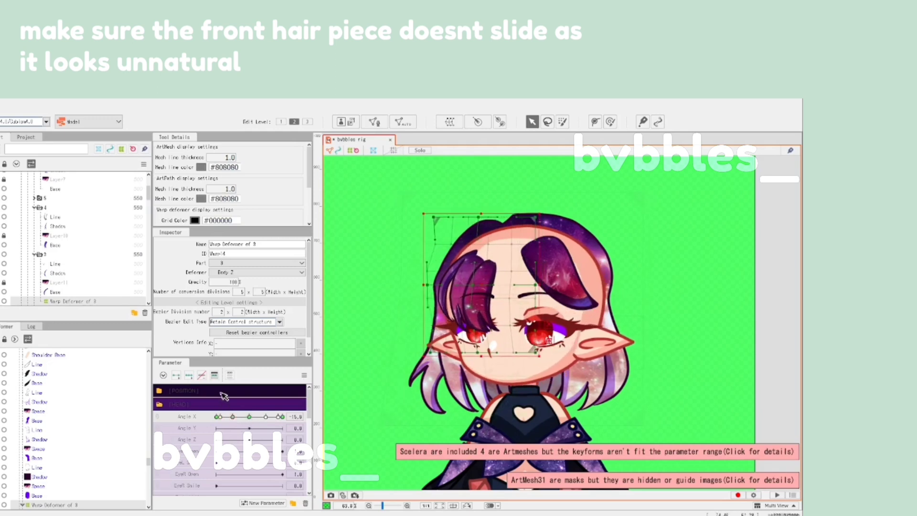
# Step: Select Front Hair folders 3, 4 and 6, key them at Angle X -23, and lower their draw order by 1 at -30
pyautogui.click(69, 255)
pyautogui.scroll(2, 69, 255)
pyautogui.keyDown('ctrl'); pyautogui.click(56, 243); pyautogui.keyUp('ctrl')
pyautogui.keyDown('ctrl'); pyautogui.click(58, 186); pyautogui.keyUp('ctrl')
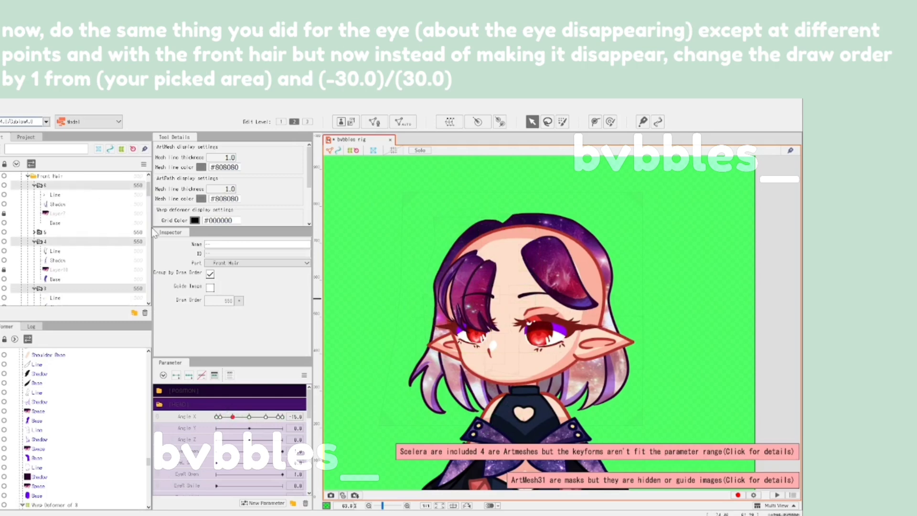
pyautogui.scroll(4, 471, 297)
pyautogui.moveTo(232, 416); pyautogui.dragTo(223, 416)
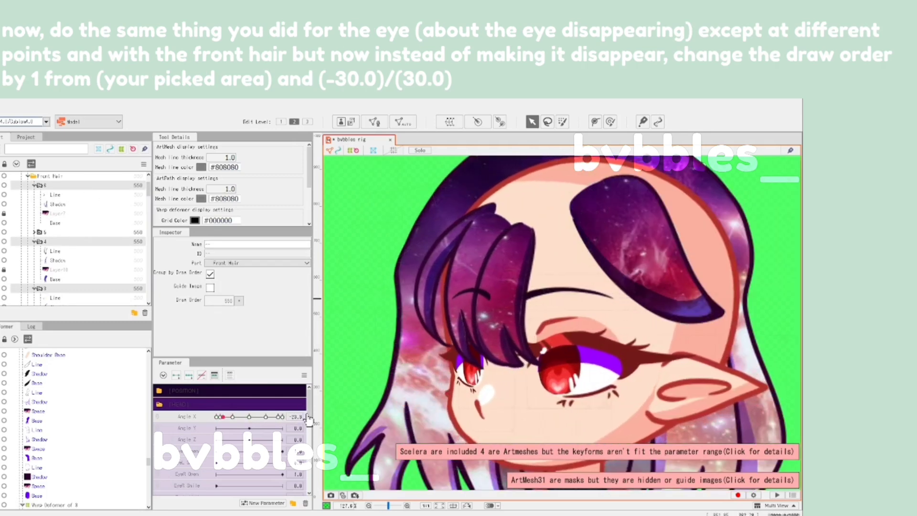
pyautogui.click(176, 376)
pyautogui.click(238, 299)
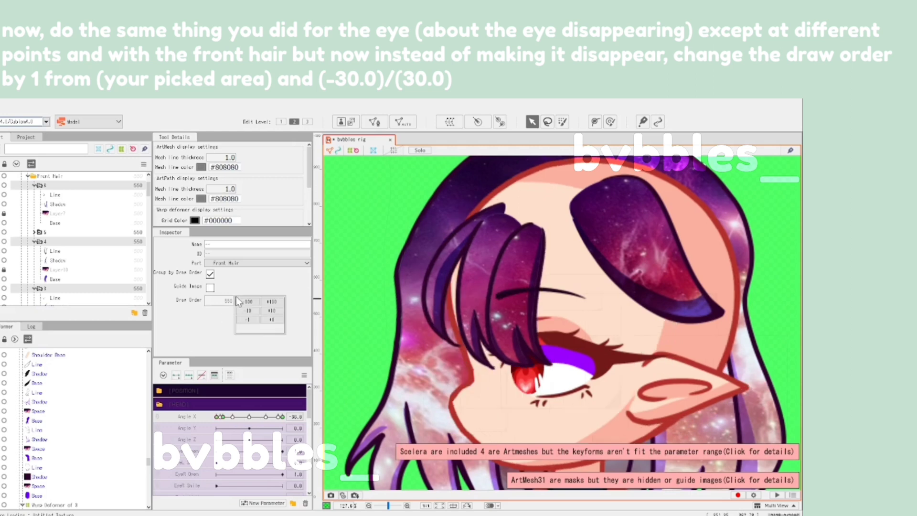
pyautogui.click(247, 319)
# Step: Select Warp Deformer of 3 and add a key for it at Angle X -23
pyautogui.click(232, 417)
pyautogui.scroll(-3, 79, 248)
pyautogui.click(79, 267)
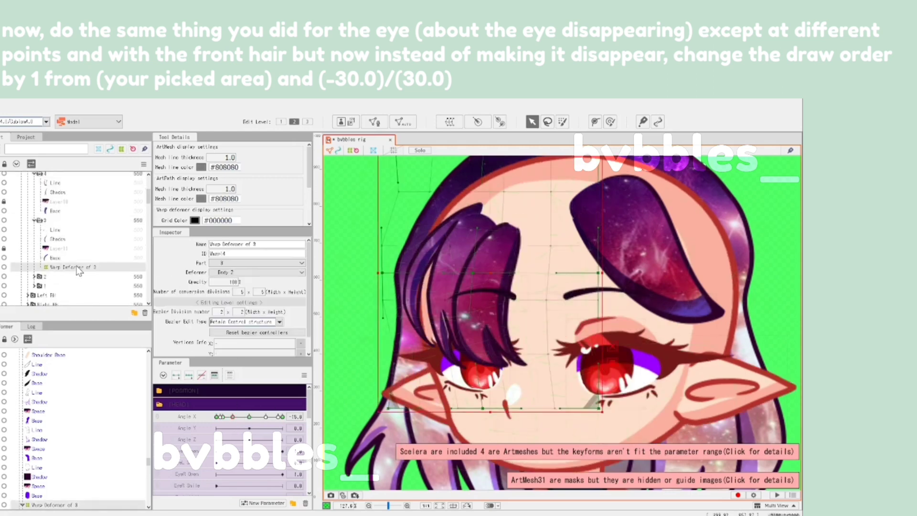
pyautogui.click(222, 417)
pyautogui.click(216, 416)
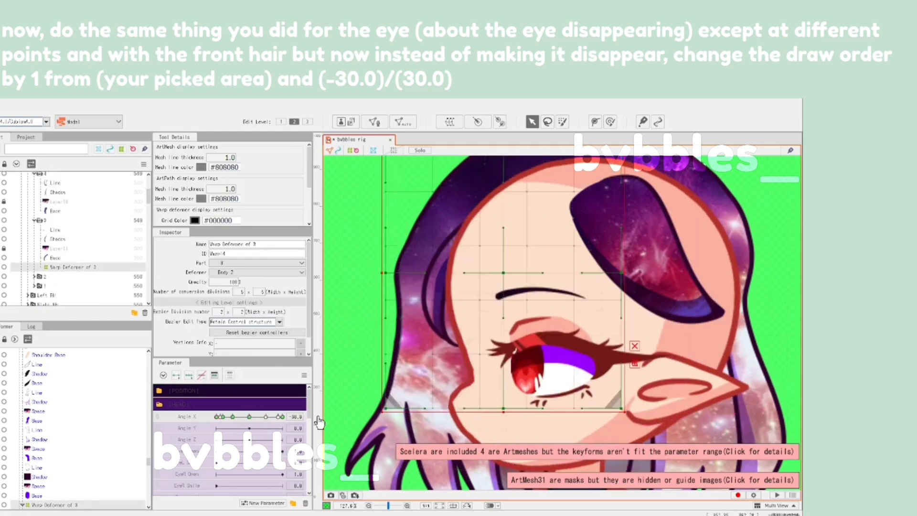
pyautogui.click(222, 416)
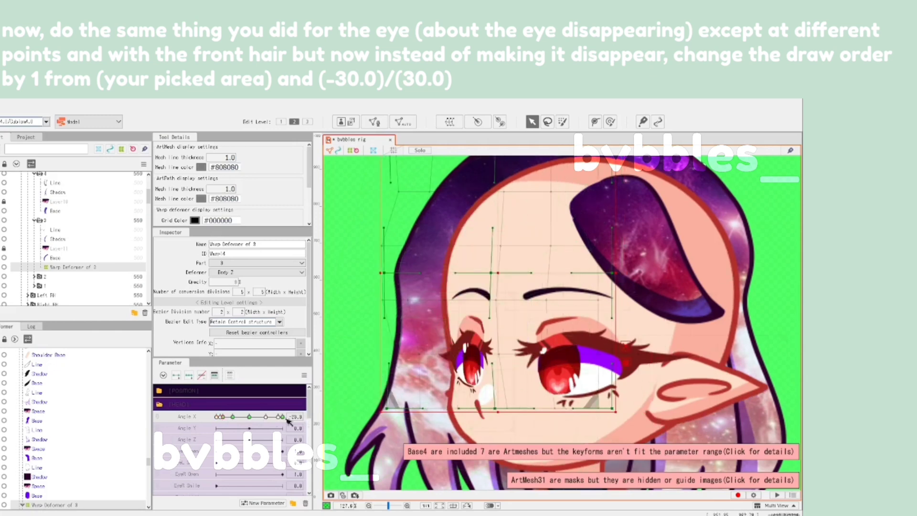
# Step: Move the front hair deformer sideways at Angle X -23 so the strands sit at the far side of the turned face
pyautogui.click(282, 416)
pyautogui.click(233, 416)
pyautogui.click(222, 416)
pyautogui.moveTo(609, 282); pyautogui.dragTo(553, 289)
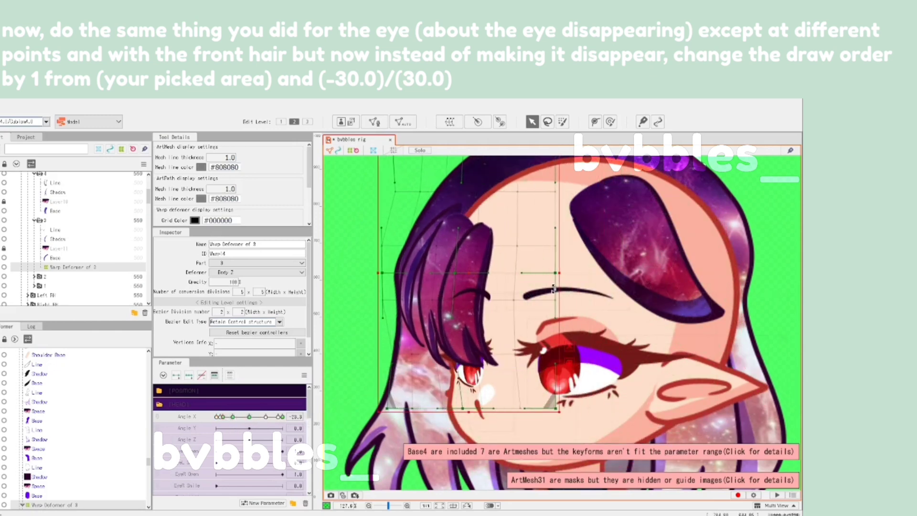
# Step: Bend the front hair strands around the head's edge at Angle X -23 with the deform brush and narrow the deformer's grid
pyautogui.click(610, 121)
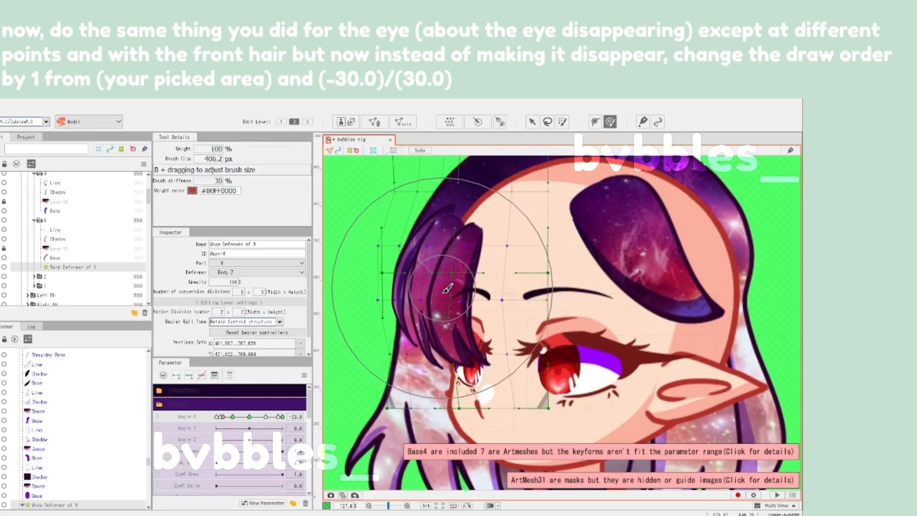
pyautogui.moveTo(432, 292); pyautogui.dragTo(468, 299)
pyautogui.moveTo(391, 255); pyautogui.dragTo(395, 272)
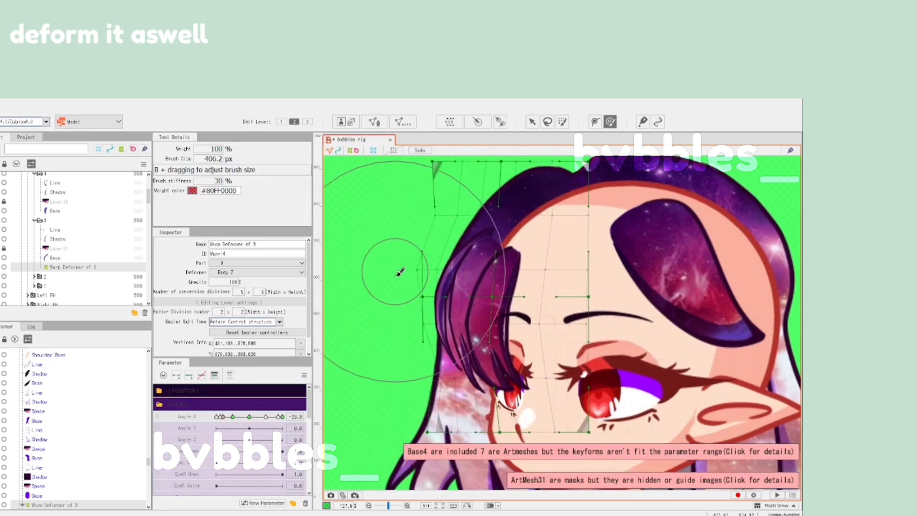
pyautogui.press('v')
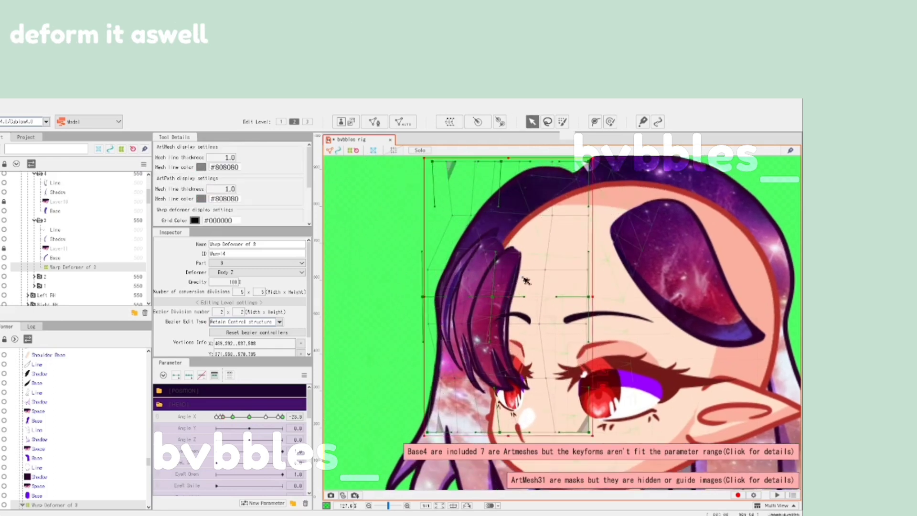
pyautogui.moveTo(525, 280); pyautogui.dragTo(540, 280)
pyautogui.scroll(-2, 530, 280)
pyautogui.scroll(2, 492, 351)
# Step: Stretch the front hair deformer outward behind the head at Angle X -30 and check the motion near that angle
pyautogui.click(223, 417)
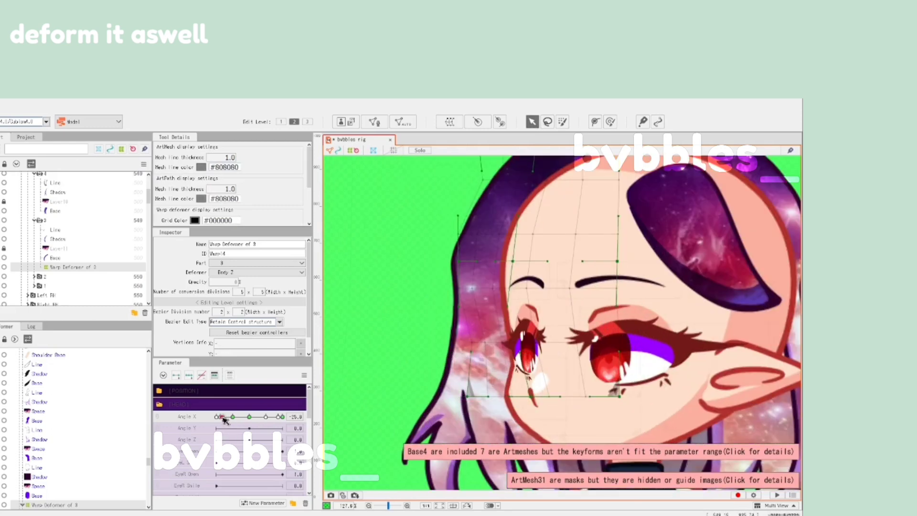
pyautogui.moveTo(224, 420); pyautogui.dragTo(202, 433)
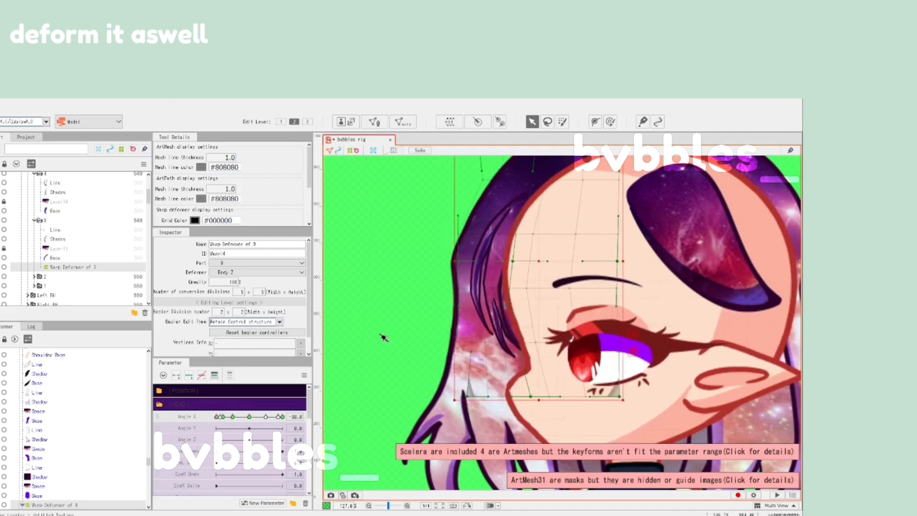
pyautogui.moveTo(454, 263); pyautogui.dragTo(432, 267)
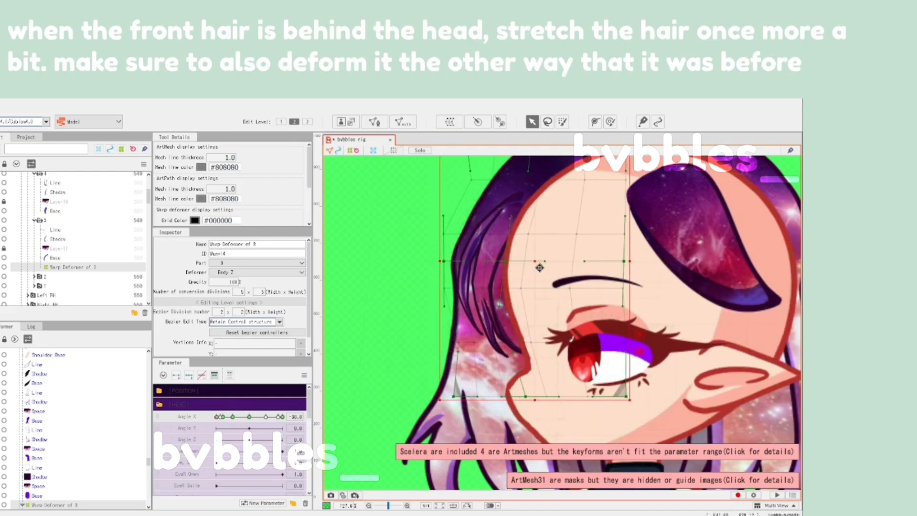
pyautogui.scroll(-3, 507, 311)
pyautogui.click(507, 312)
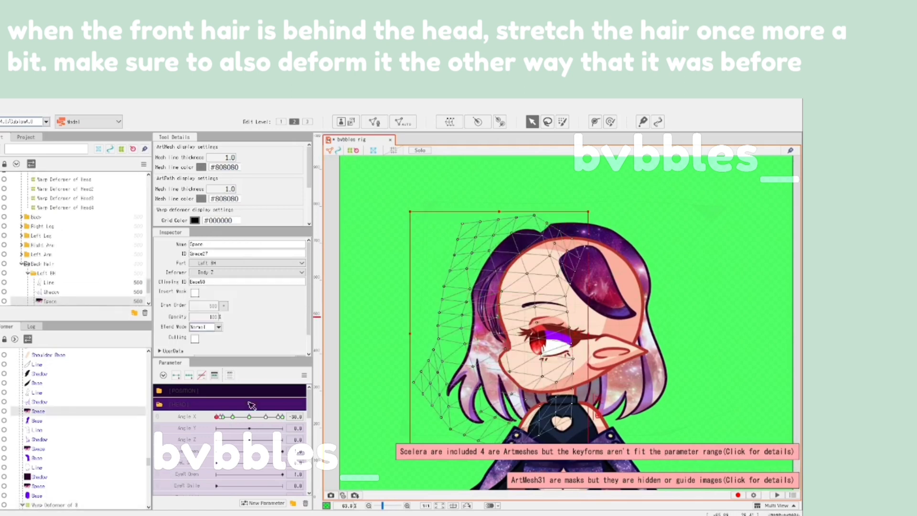
pyautogui.moveTo(216, 416); pyautogui.dragTo(229, 421)
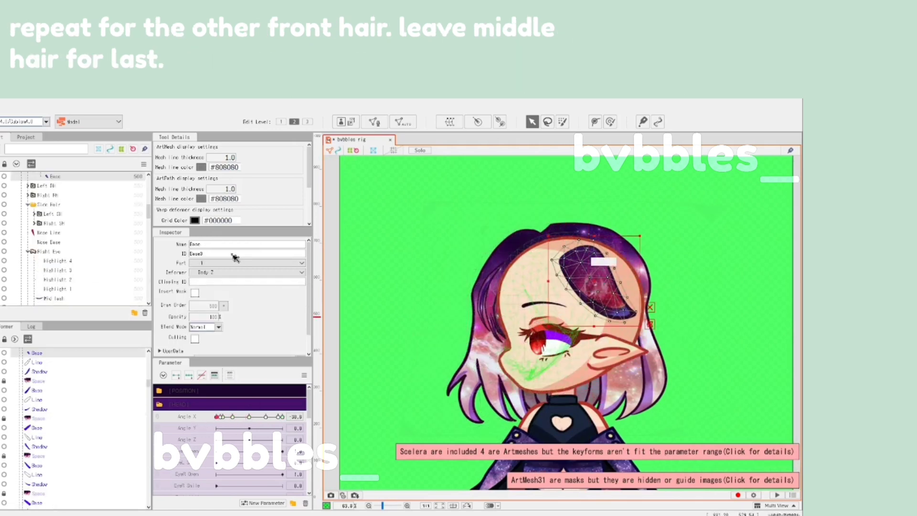
# Step: Select Front Hair folder 1, key it at Angle X 23, and lower its draw order by 1 at 30
pyautogui.scroll(2, 73, 232)
pyautogui.keyDown('shift'); pyautogui.click(57, 216); pyautogui.keyUp('shift')
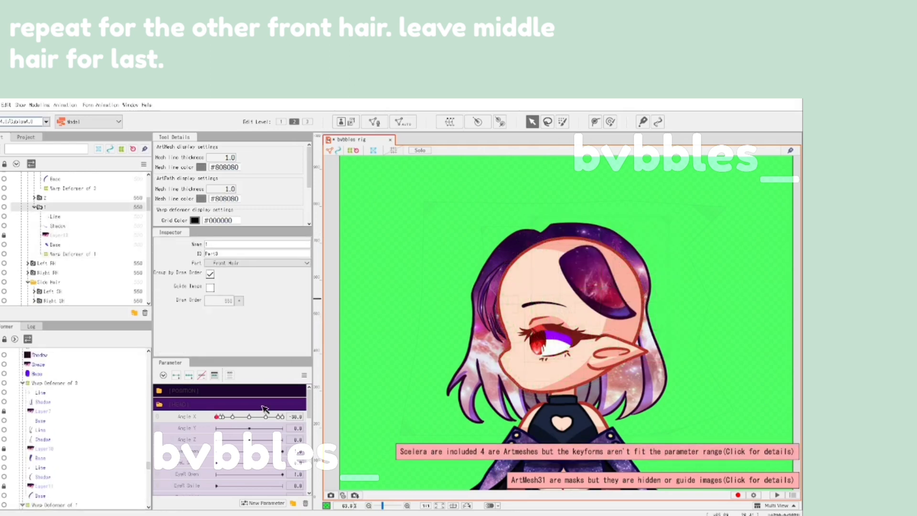
pyautogui.click(223, 417)
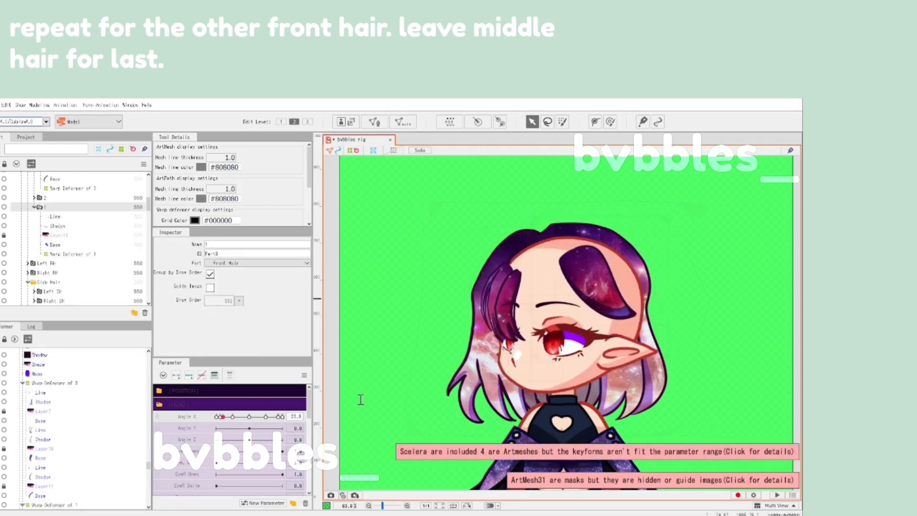
pyautogui.press('BackSpace')
pyautogui.press('Return')
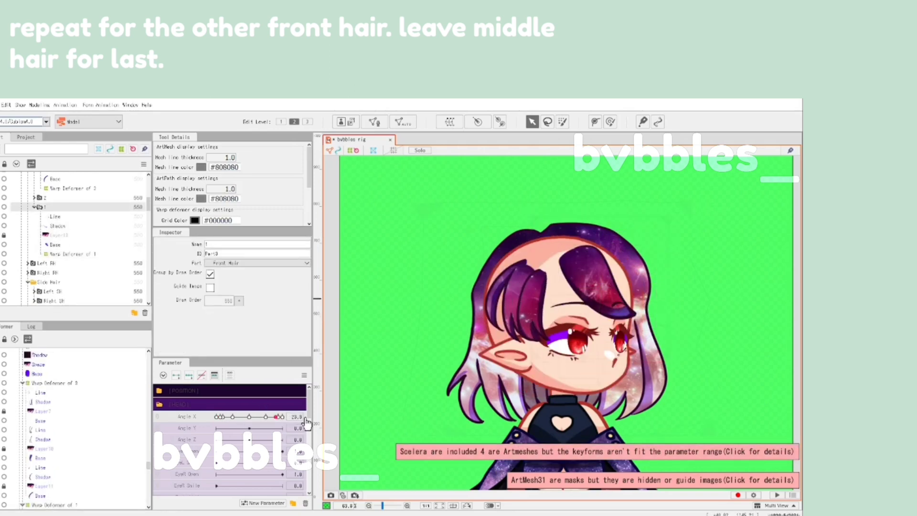
pyautogui.click(177, 376)
pyautogui.click(241, 302)
pyautogui.click(247, 320)
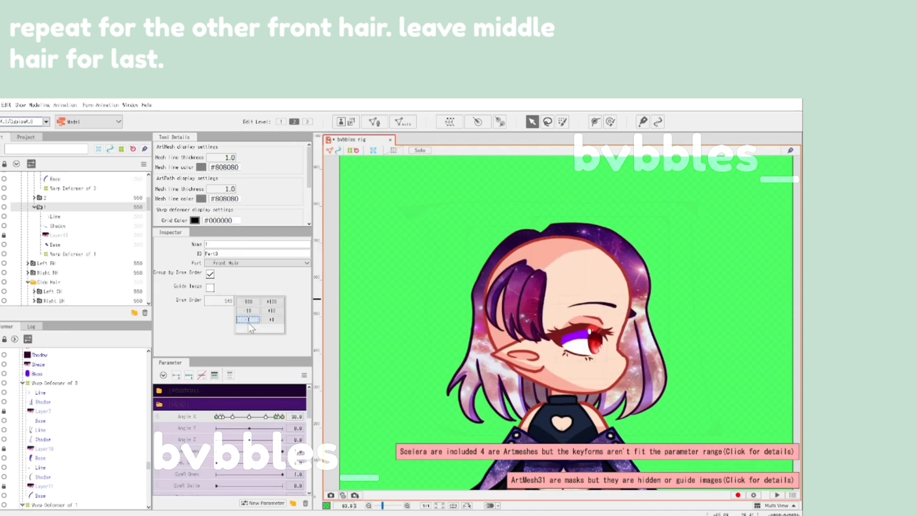
# Step: Select Warp Deformer of 1 and shift its hair strand toward the turn at Angle X -15, adjusting it with the deform brush
pyautogui.click(97, 255)
pyautogui.scroll(3, 625, 352)
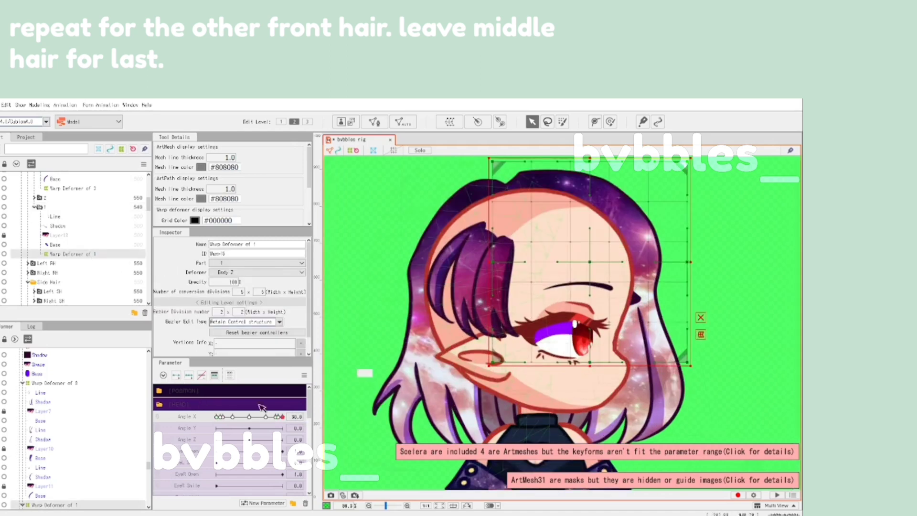
pyautogui.click(231, 416)
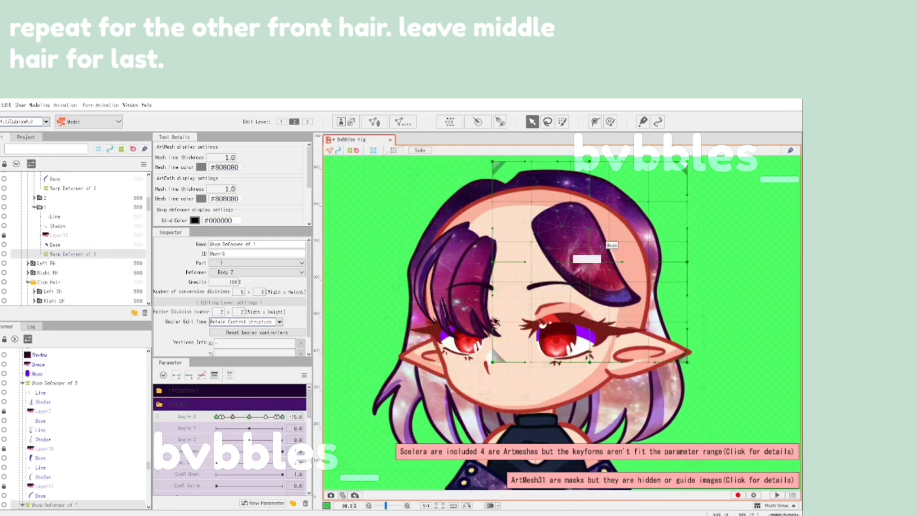
pyautogui.click(251, 416)
pyautogui.click(233, 416)
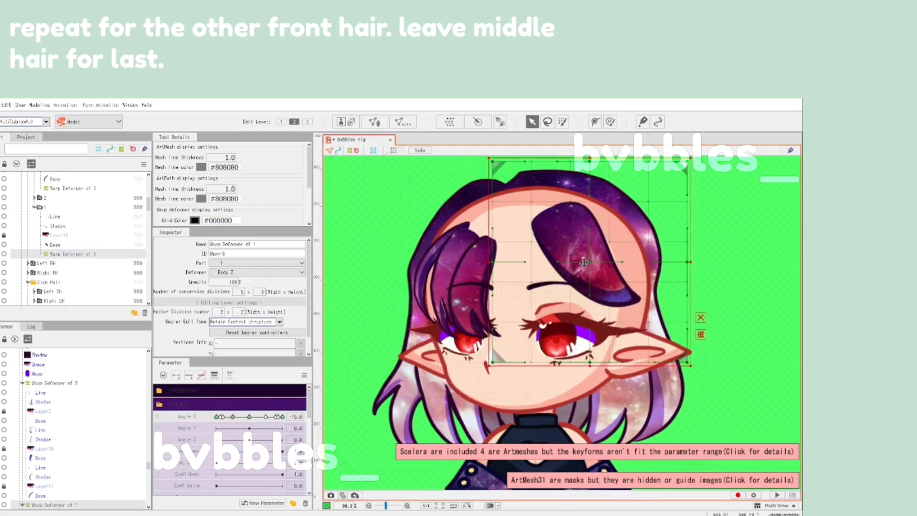
pyautogui.moveTo(585, 277)
pyautogui.mouseDown()
pyautogui.moveTo(527, 293)
pyautogui.moveTo(514, 286)
pyautogui.mouseUp()
pyautogui.click(610, 121)
pyautogui.moveTo(472, 329); pyautogui.dragTo(449, 270)
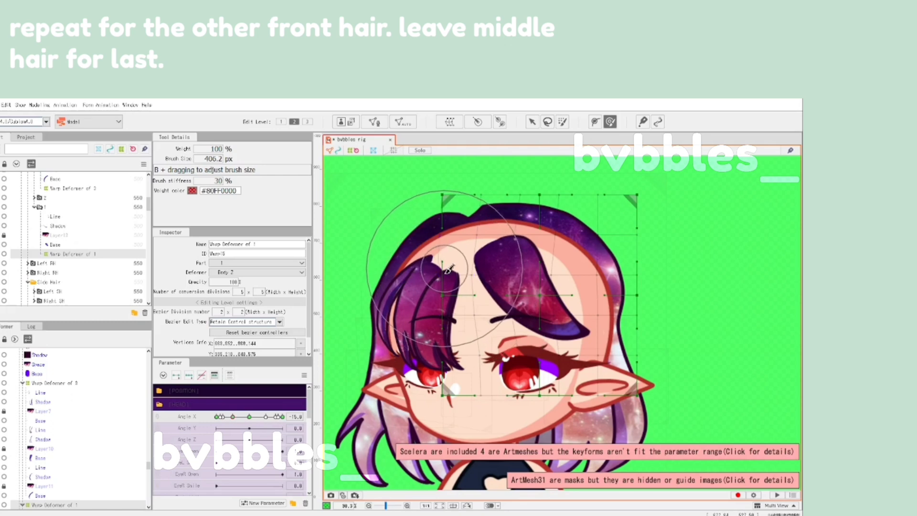
# Step: Move folder 1's hair strand across the forehead at Angle X -30, check the turn, and set Angle X to 15
pyautogui.moveTo(222, 415)
pyautogui.mouseDown()
pyautogui.moveTo(231, 415)
pyautogui.moveTo(216, 416)
pyautogui.mouseUp()
pyautogui.click(530, 123)
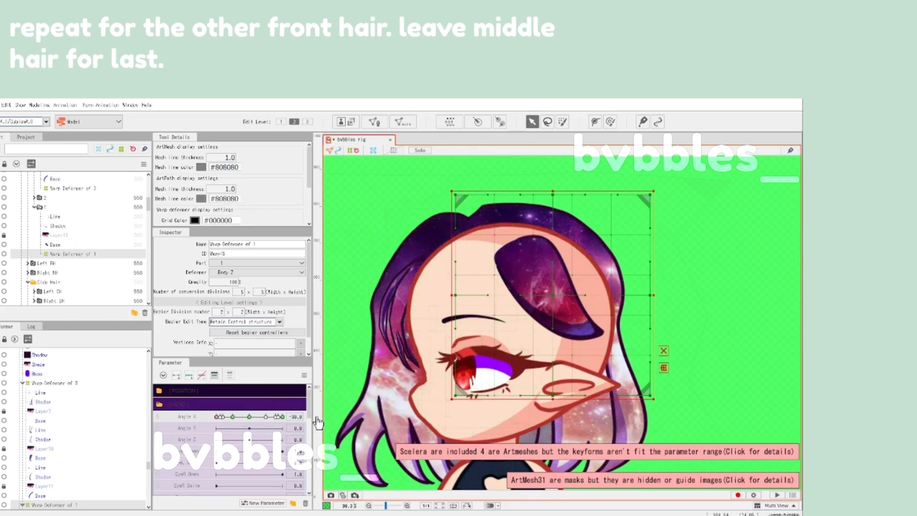
pyautogui.moveTo(555, 318); pyautogui.dragTo(497, 318)
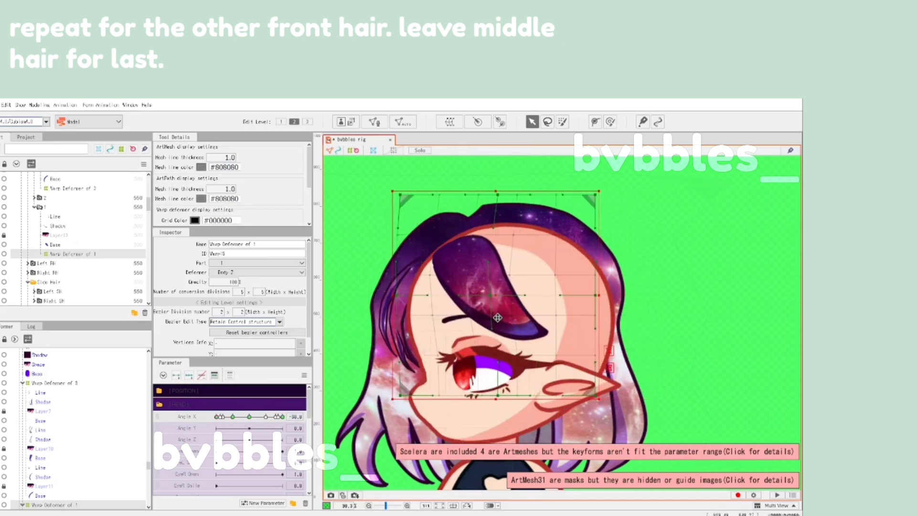
pyautogui.moveTo(217, 416)
pyautogui.mouseDown()
pyautogui.moveTo(248, 416)
pyautogui.moveTo(202, 420)
pyautogui.mouseUp()
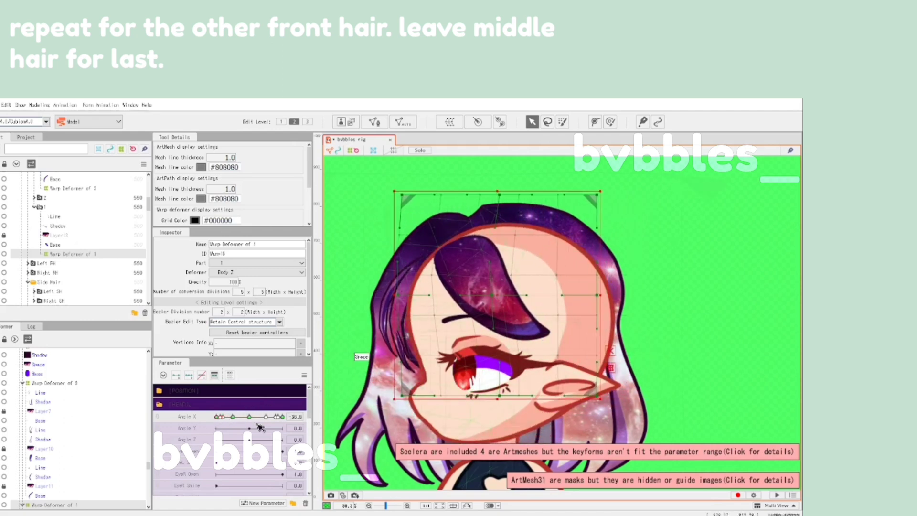
pyautogui.click(266, 416)
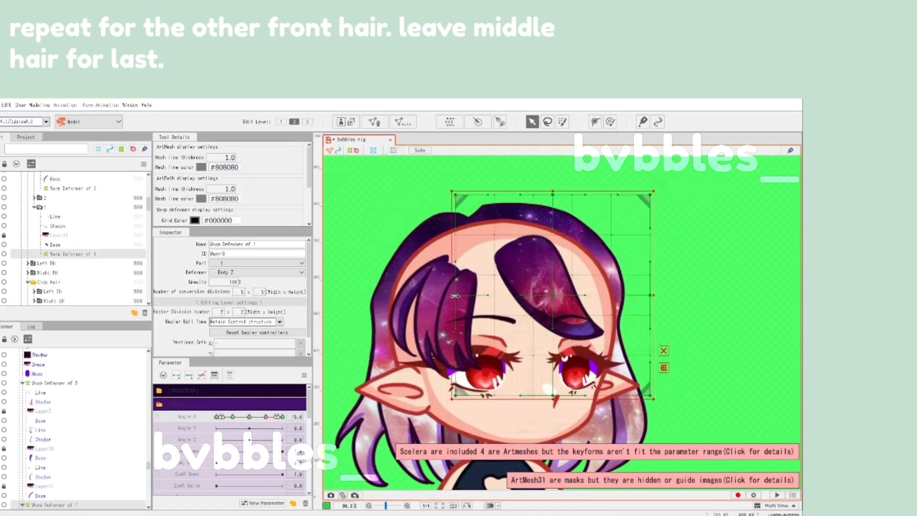
# Step: Shift the hair strands of Warp Deformer of 1 and Warp Deformer of 3 toward the turn at Angle X 15, shaping with the deform brush
pyautogui.moveTo(454, 296); pyautogui.dragTo(506, 301)
pyautogui.moveTo(268, 418); pyautogui.dragTo(249, 416)
pyautogui.click(442, 317)
pyautogui.click(367, 211)
pyautogui.click(367, 212)
pyautogui.click(610, 122)
pyautogui.click(266, 417)
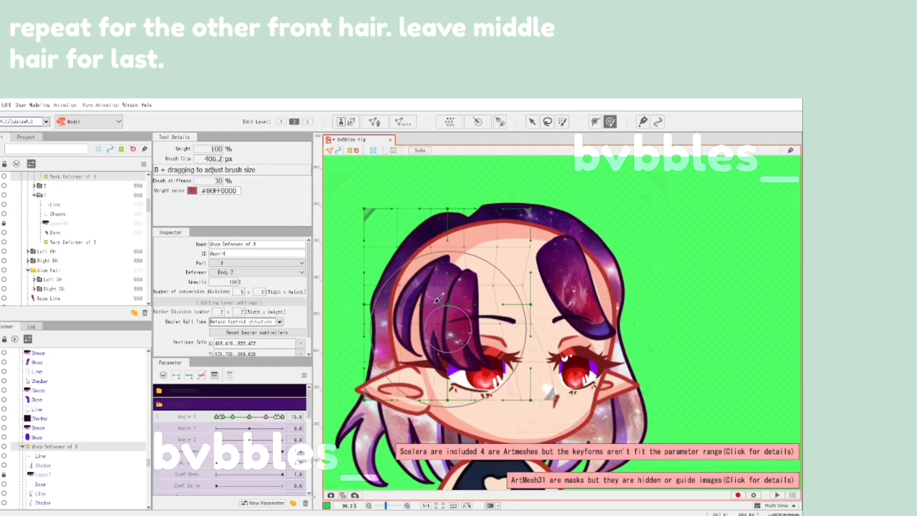
pyautogui.click(531, 121)
pyautogui.moveTo(465, 302); pyautogui.dragTo(485, 299)
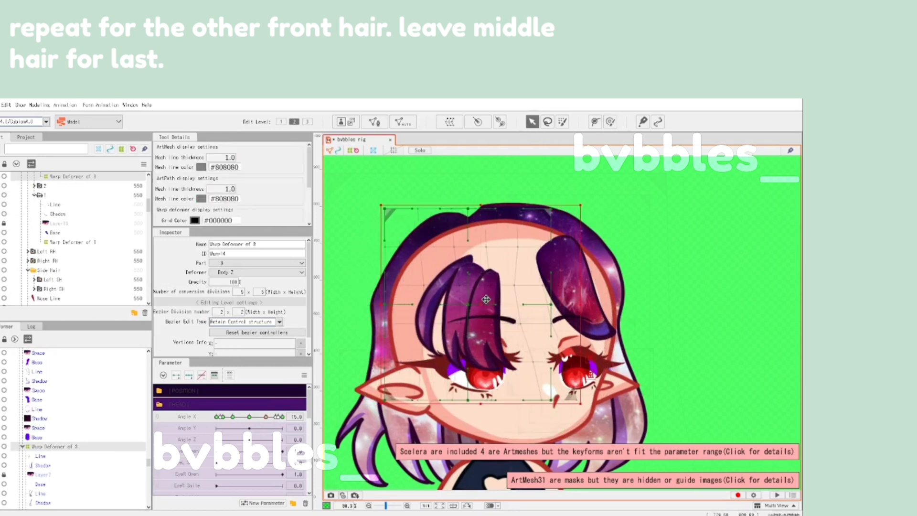
# Step: Move Warp Deformer of 3's strands across to the front of the face at Angle X 30, refining them with the deform brush
pyautogui.moveTo(268, 416); pyautogui.dragTo(287, 419)
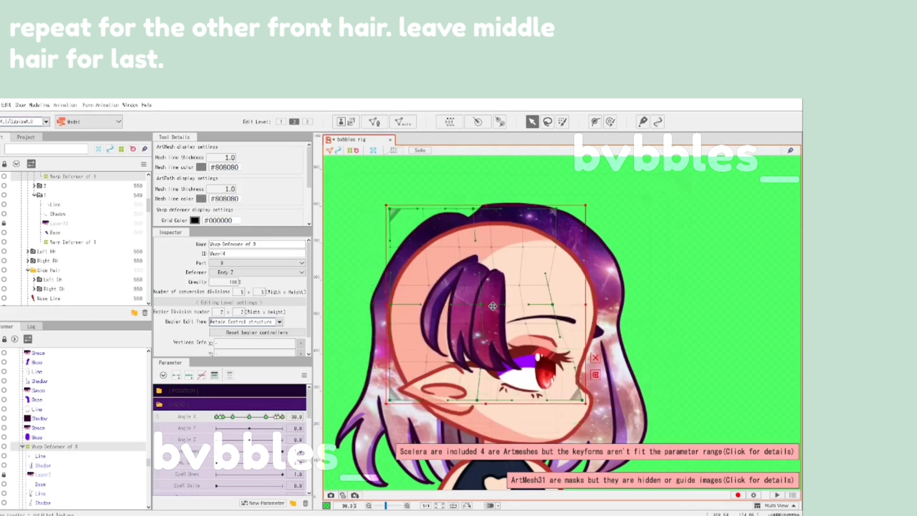
pyautogui.moveTo(498, 306); pyautogui.dragTo(549, 308)
pyautogui.click(610, 121)
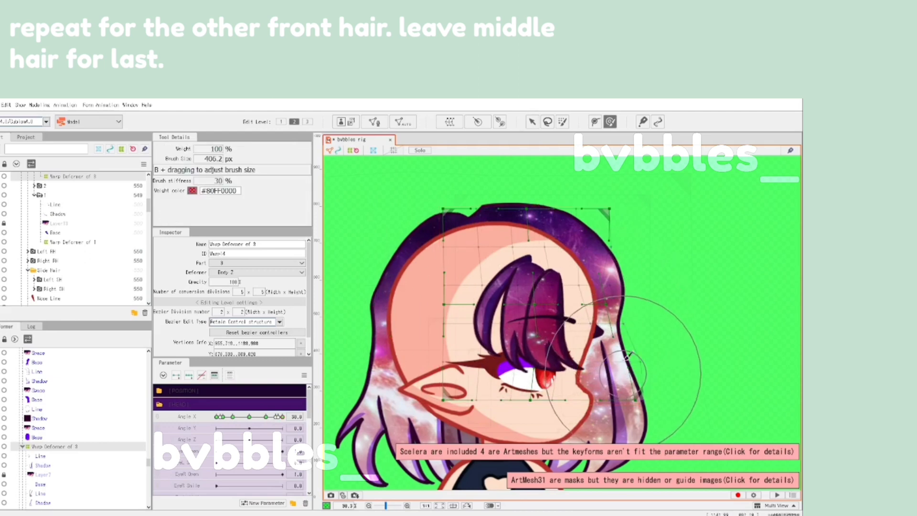
pyautogui.click(531, 121)
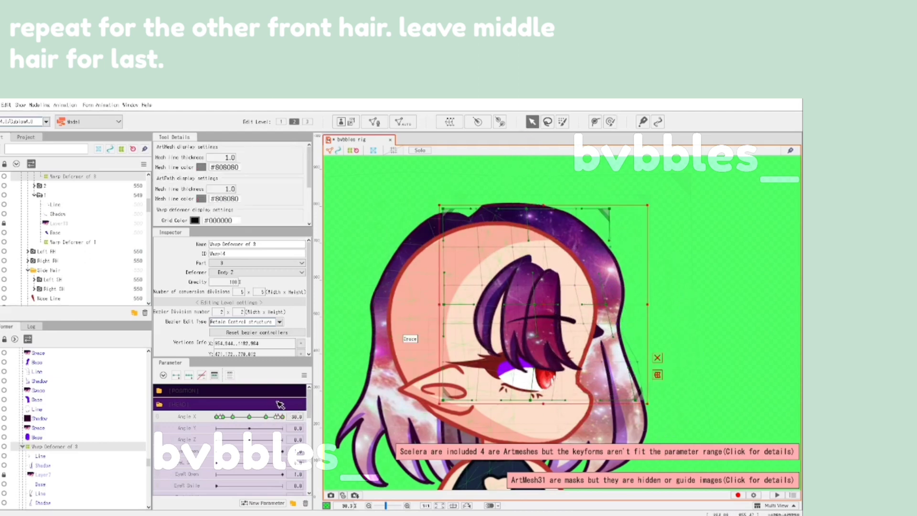
pyautogui.moveTo(278, 420)
pyautogui.mouseDown()
pyautogui.moveTo(249, 418)
pyautogui.moveTo(282, 418)
pyautogui.mouseUp()
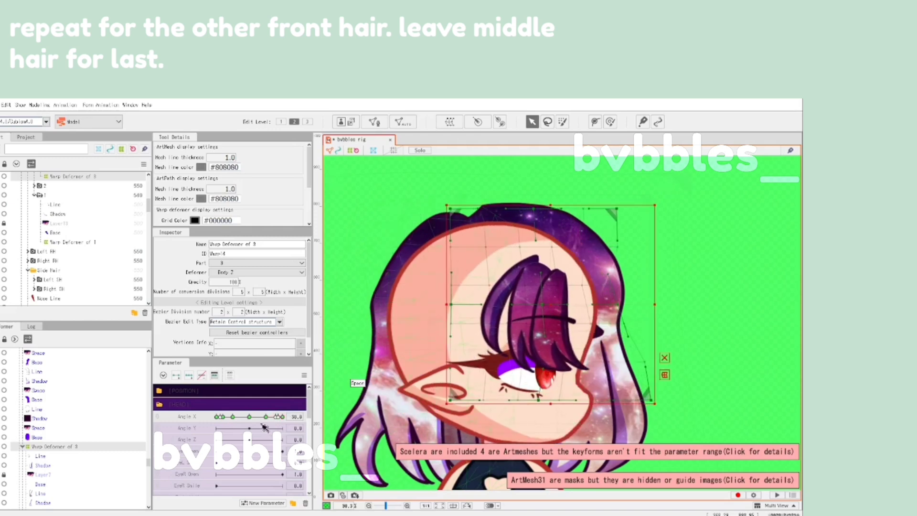
# Step: Select Warp Deformer of 1 from the neutral pose and set Angle X to 23
pyautogui.click(249, 416)
pyautogui.click(442, 256)
pyautogui.click(269, 417)
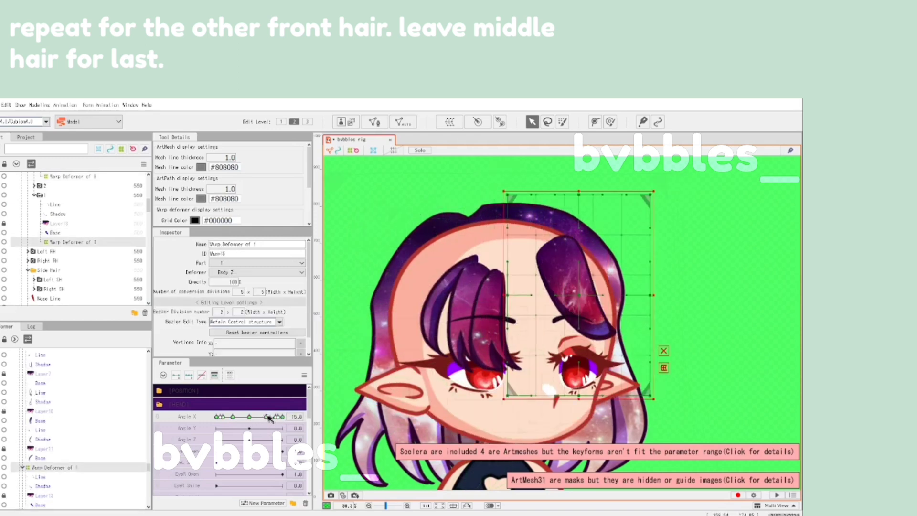
pyautogui.moveTo(270, 418)
pyautogui.mouseDown()
pyautogui.moveTo(284, 418)
pyautogui.moveTo(277, 417)
pyautogui.mouseUp()
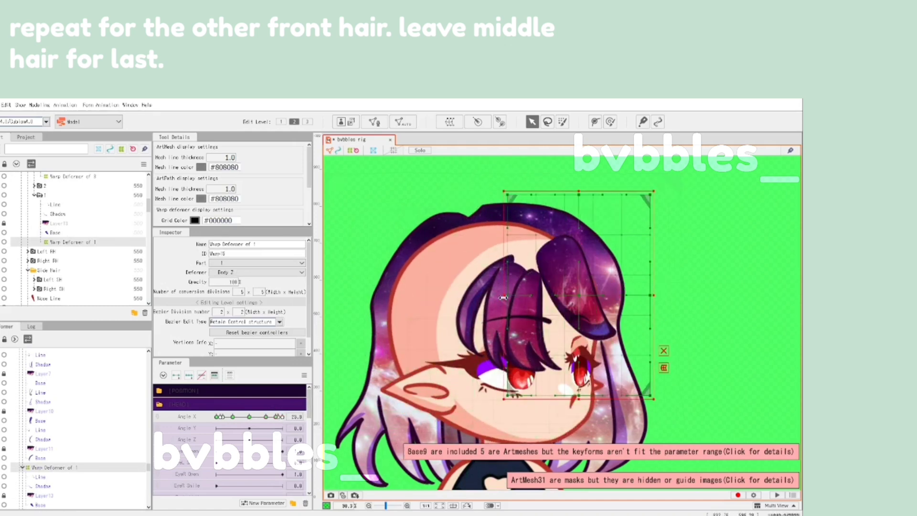
# Step: Try to bend and shift folder 1's hair strand inward at Angle X 23, compare it with nearby angles, and undo the edits
pyautogui.click(610, 122)
pyautogui.scroll(3, 639, 305)
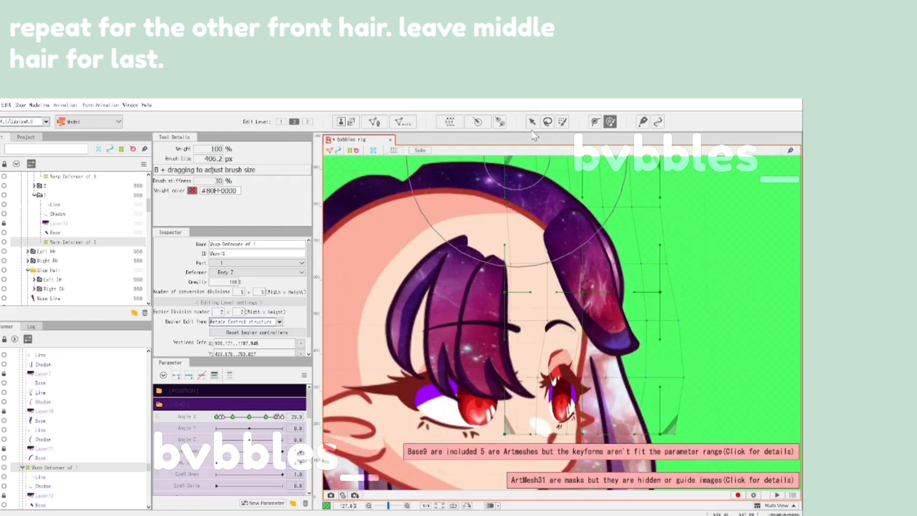
pyautogui.press('v')
pyautogui.click(273, 417)
pyautogui.moveTo(272, 419); pyautogui.dragTo(275, 418)
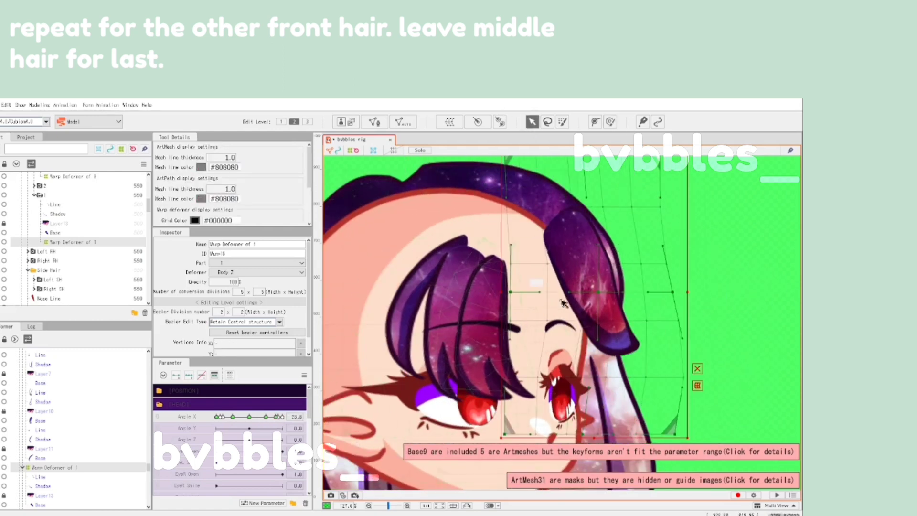
pyautogui.moveTo(598, 301); pyautogui.dragTo(580, 301)
pyautogui.scroll(-3, 578, 284)
pyautogui.moveTo(276, 417)
pyautogui.mouseDown()
pyautogui.moveTo(266, 419)
pyautogui.moveTo(277, 417)
pyautogui.mouseUp()
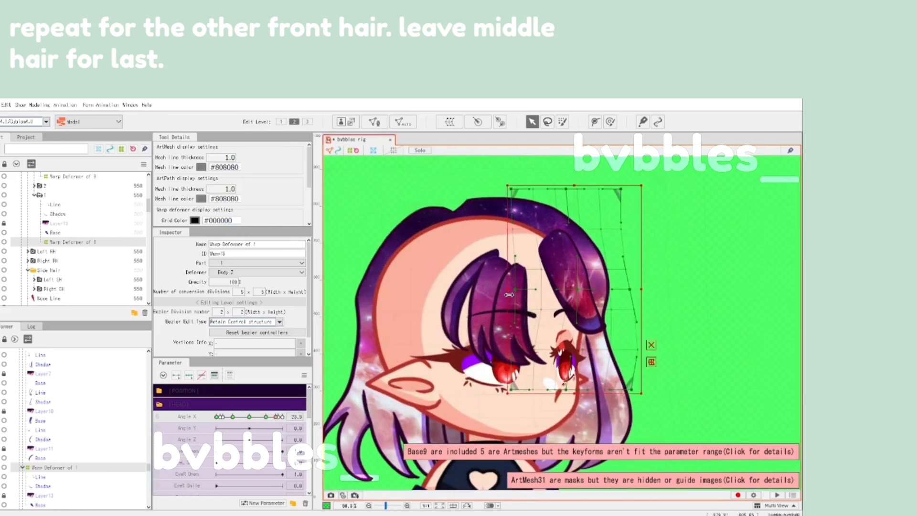
pyautogui.click(265, 418)
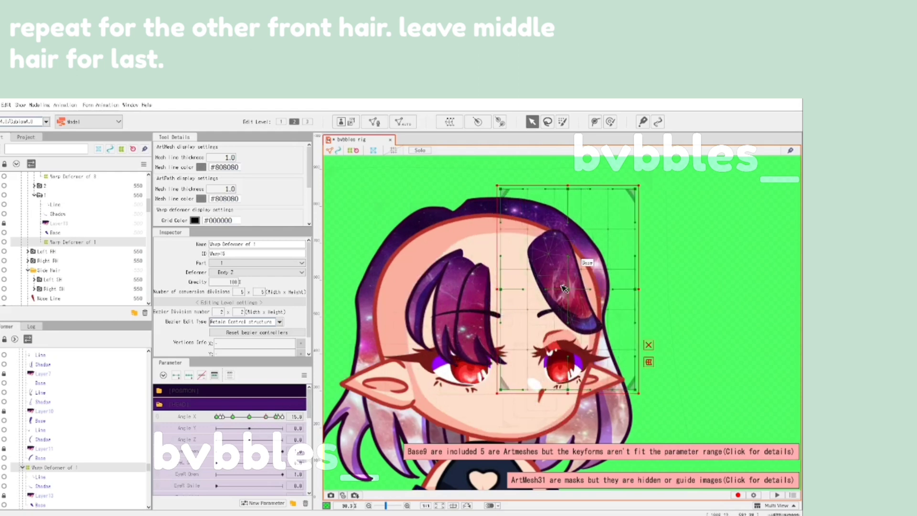
pyautogui.click(282, 417)
pyautogui.hotkey('ctrl', 'z')
pyautogui.hotkey('ctrl', 'z')
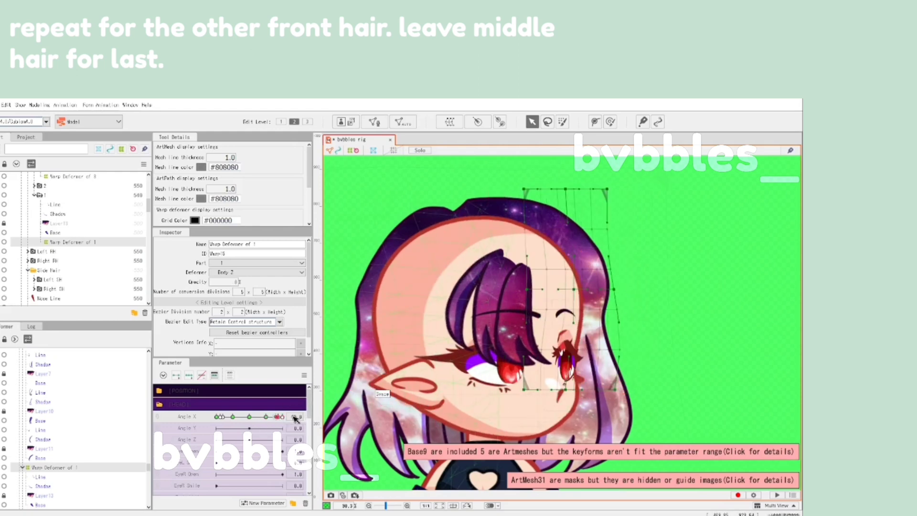
# Step: Curve Warp Deformer of 1 with the deform brush and tuck its strand behind the head at Angle X 30, checking back to 23
pyautogui.moveTo(662, 288); pyautogui.dragTo(679, 289)
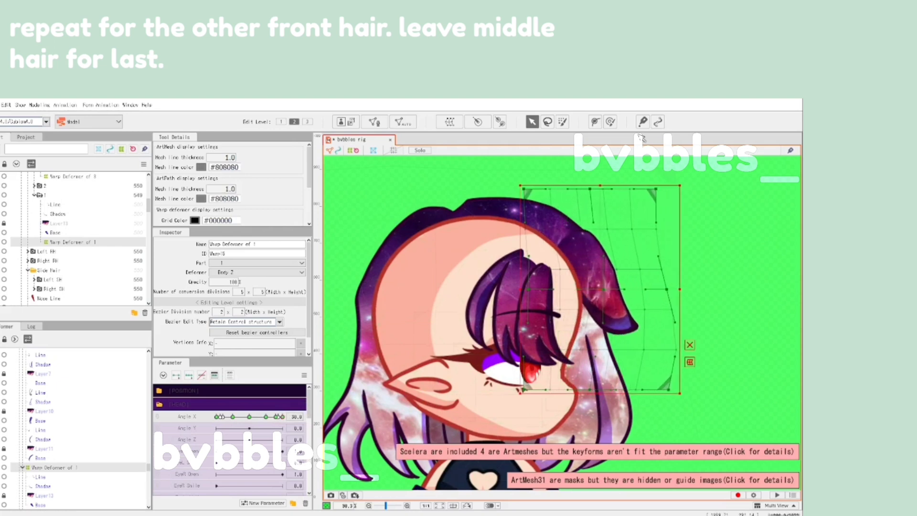
pyautogui.press('b')
pyautogui.moveTo(667, 345); pyautogui.dragTo(649, 348)
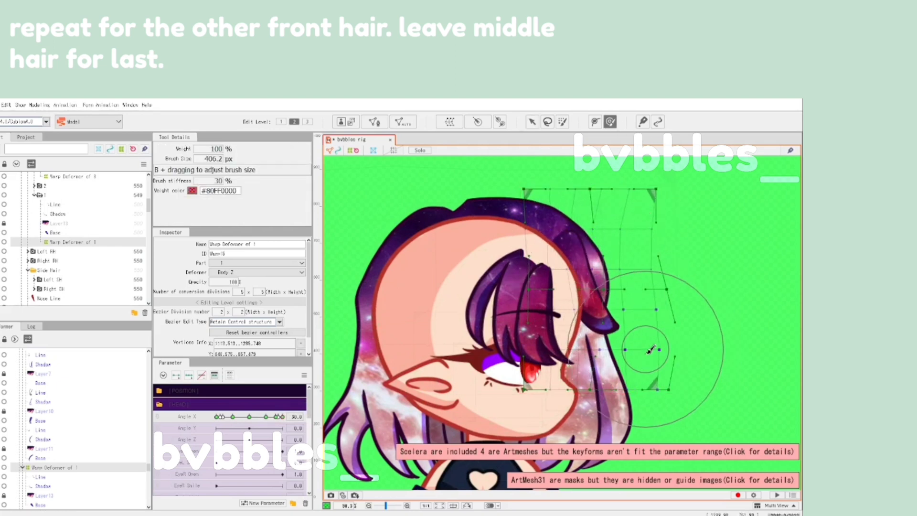
pyautogui.click(531, 122)
pyautogui.moveTo(590, 293); pyautogui.dragTo(576, 293)
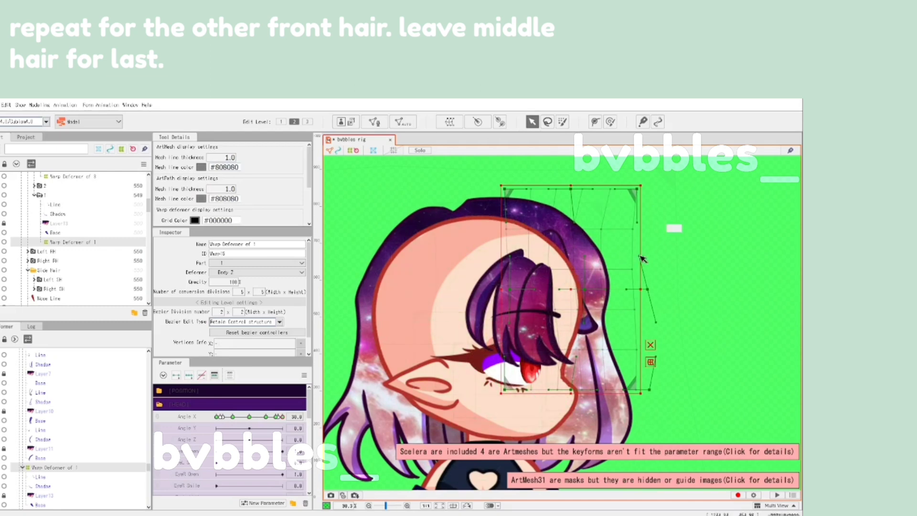
pyautogui.moveTo(581, 289); pyautogui.dragTo(592, 289)
pyautogui.moveTo(284, 417)
pyautogui.mouseDown()
pyautogui.moveTo(254, 417)
pyautogui.moveTo(239, 433)
pyautogui.moveTo(207, 437)
pyautogui.moveTo(277, 419)
pyautogui.mouseUp()
# Step: Select Front Hair folders 2 and 5 together and reset Angle X to 0
pyautogui.scroll(3, 92, 246)
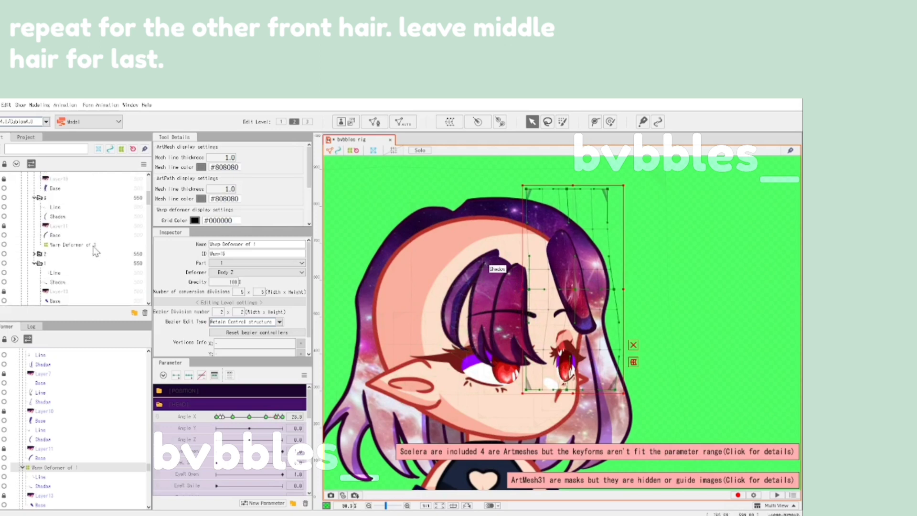
pyautogui.click(0, 254)
pyautogui.click(96, 254)
pyautogui.scroll(3, 93, 253)
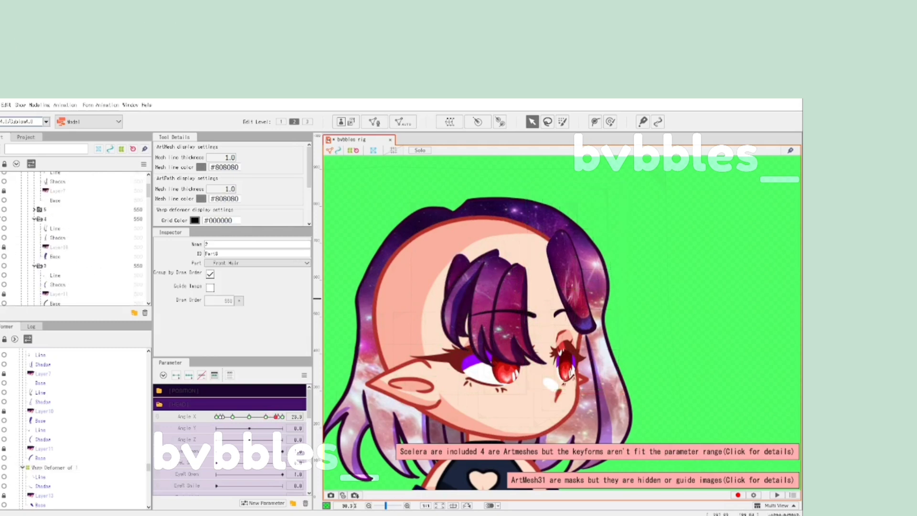
pyautogui.click(0, 210)
pyautogui.keyDown('ctrl'); pyautogui.click(62, 210); pyautogui.keyUp('ctrl')
pyautogui.scroll(3, 65, 236)
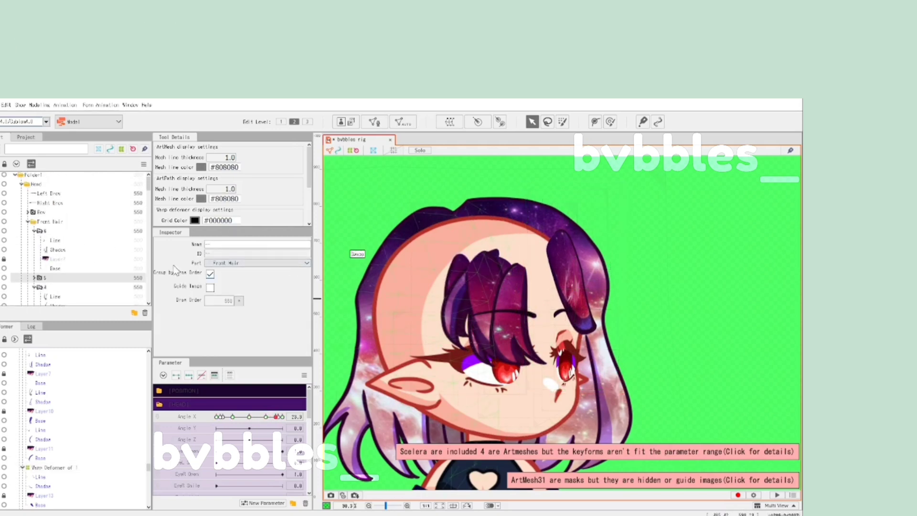
pyautogui.scroll(-3, 175, 270)
pyautogui.click(242, 416)
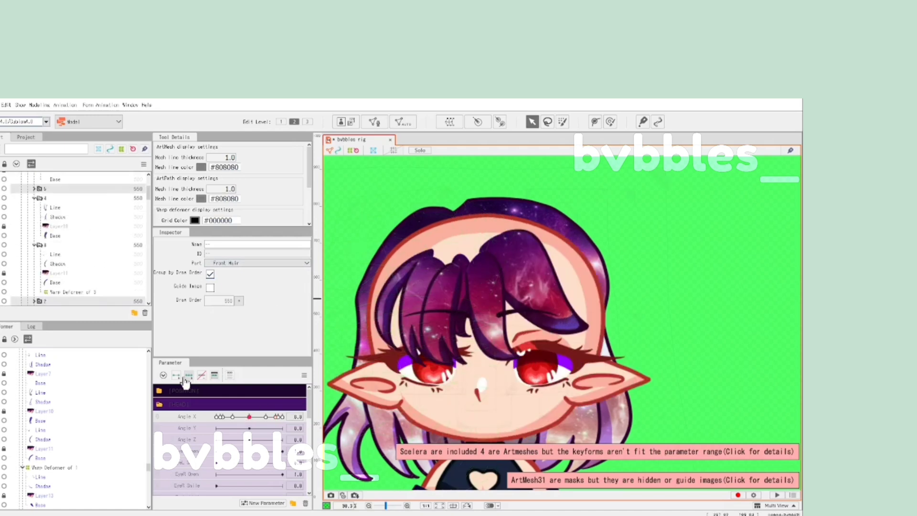
# Step: Select all the art meshes inside Front Hair folders 5 and 2 and create one warp deformer around them
pyautogui.scroll(-1, 50, 200)
pyautogui.click(65, 229)
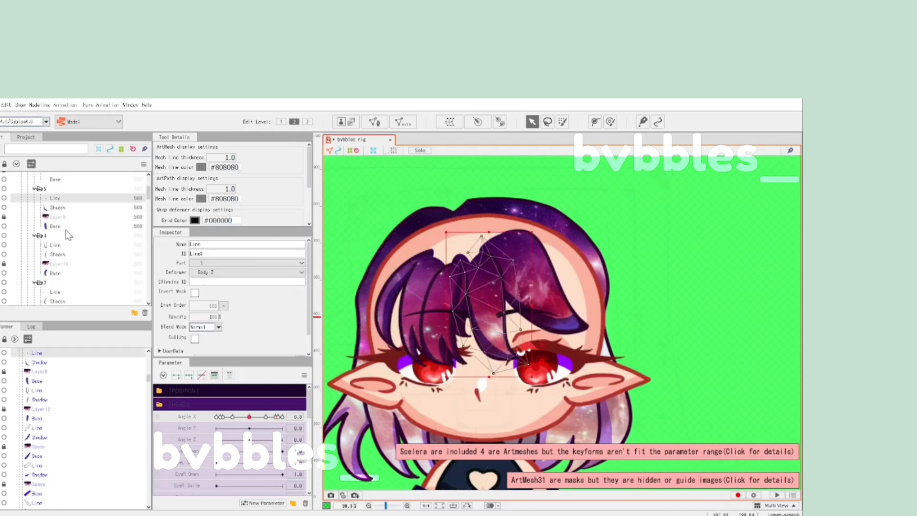
pyautogui.scroll(-2, 87, 234)
pyautogui.click(35, 271)
pyautogui.scroll(-4, 77, 259)
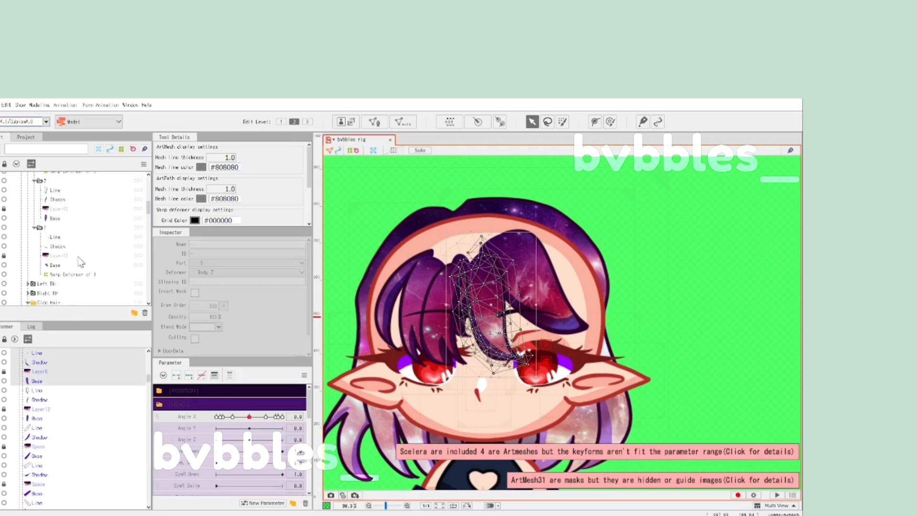
pyautogui.scroll(1, 79, 258)
pyautogui.keyDown('ctrl'); pyautogui.click(65, 224); pyautogui.keyUp('ctrl')
pyautogui.keyDown('ctrl'); pyautogui.click(63, 234); pyautogui.keyUp('ctrl')
pyautogui.keyDown('ctrl'); pyautogui.click(62, 244); pyautogui.keyUp('ctrl')
pyautogui.keyDown('ctrl'); pyautogui.click(55, 252); pyautogui.keyUp('ctrl')
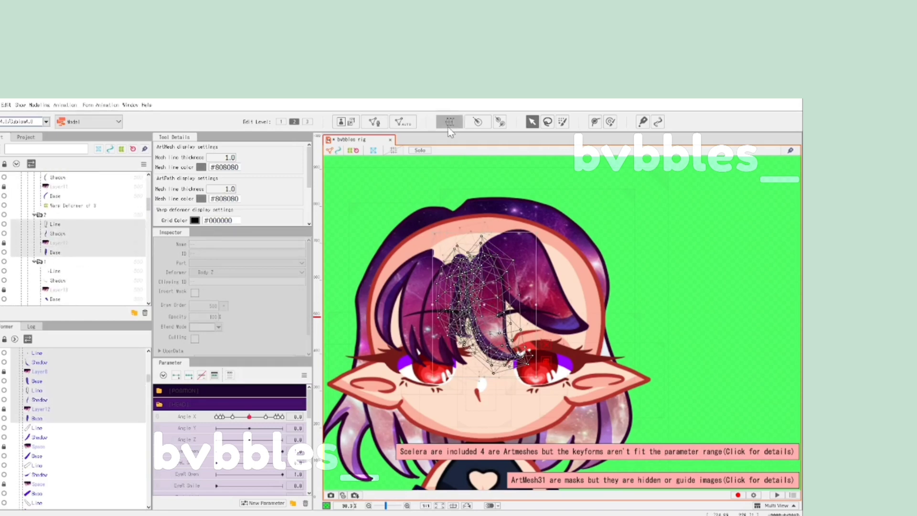
pyautogui.click(504, 341)
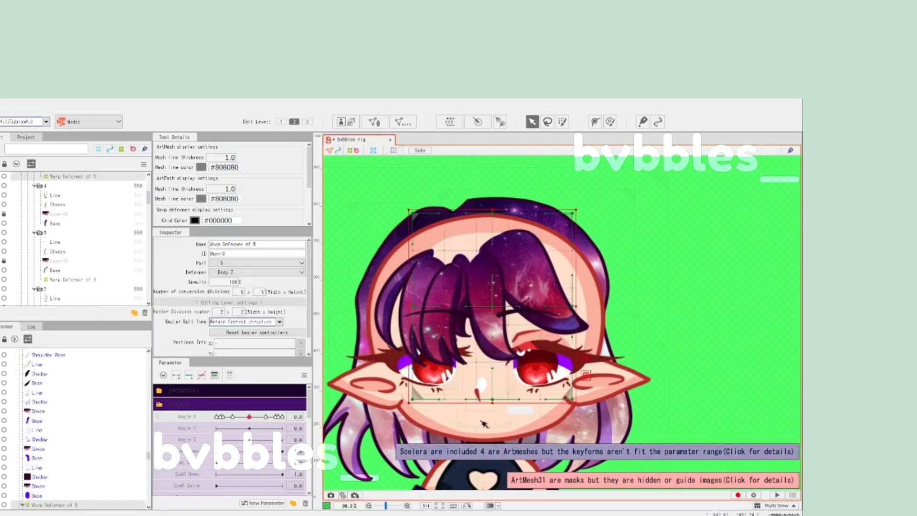
pyautogui.moveTo(504, 342); pyautogui.dragTo(516, 354)
pyautogui.hotkey('ctrl', 'z')
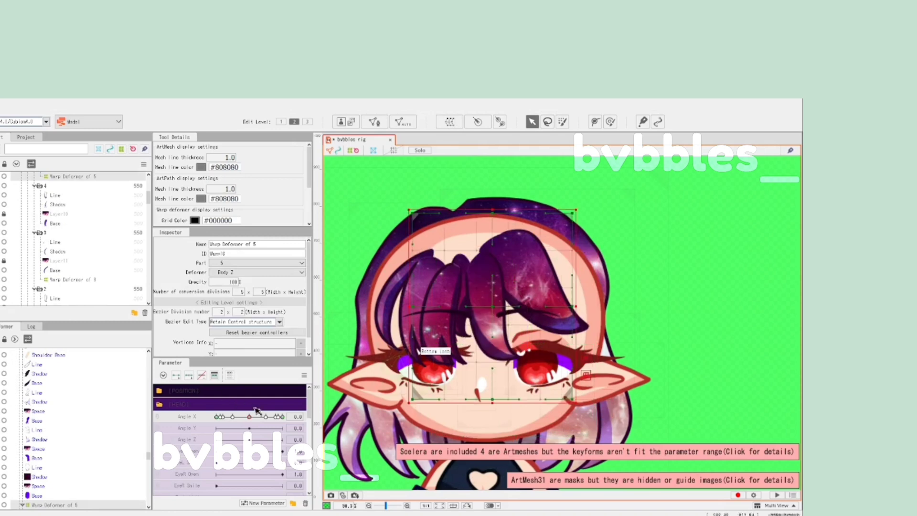
# Step: Shift the middle hair's Warp Deformer of 5 toward the turn at Angle X 15, shaping it with the deform brush
pyautogui.click(271, 417)
pyautogui.press('b')
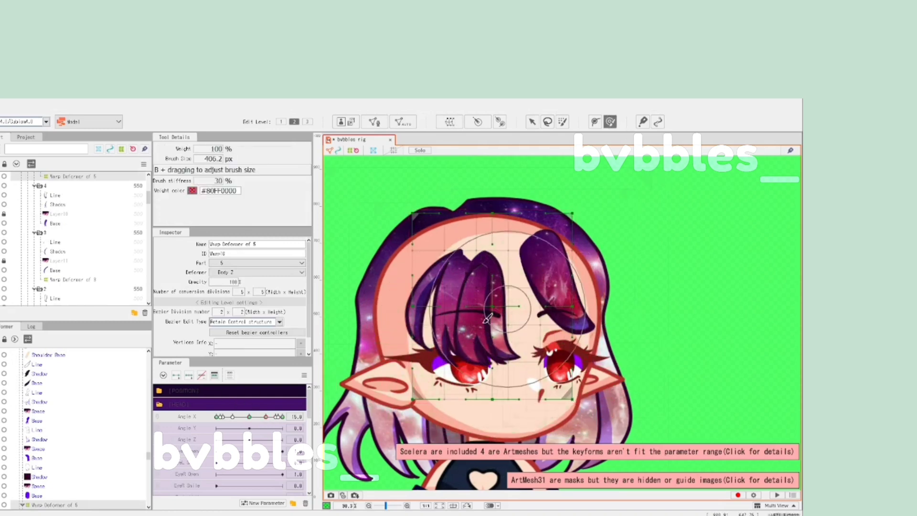
pyautogui.click(532, 122)
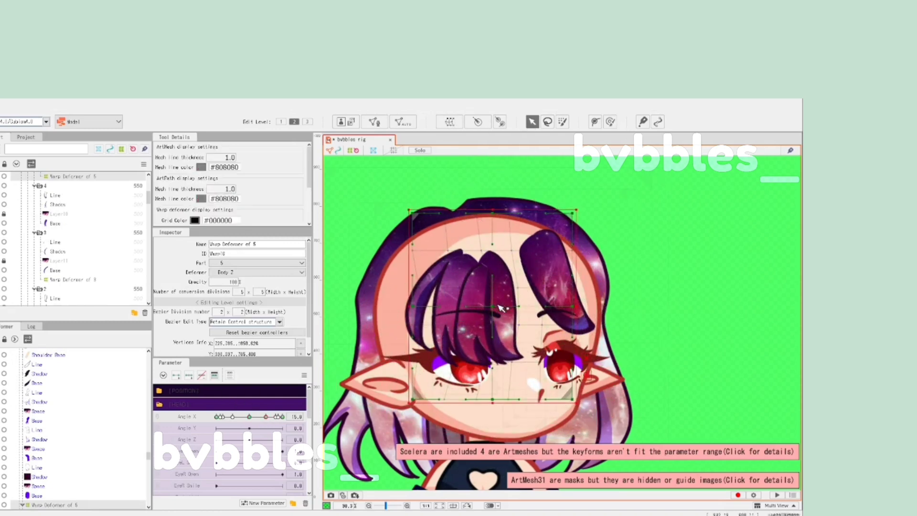
pyautogui.moveTo(492, 300); pyautogui.dragTo(520, 300)
pyautogui.moveTo(265, 416)
pyautogui.mouseDown()
pyautogui.moveTo(258, 421)
pyautogui.moveTo(271, 421)
pyautogui.mouseUp()
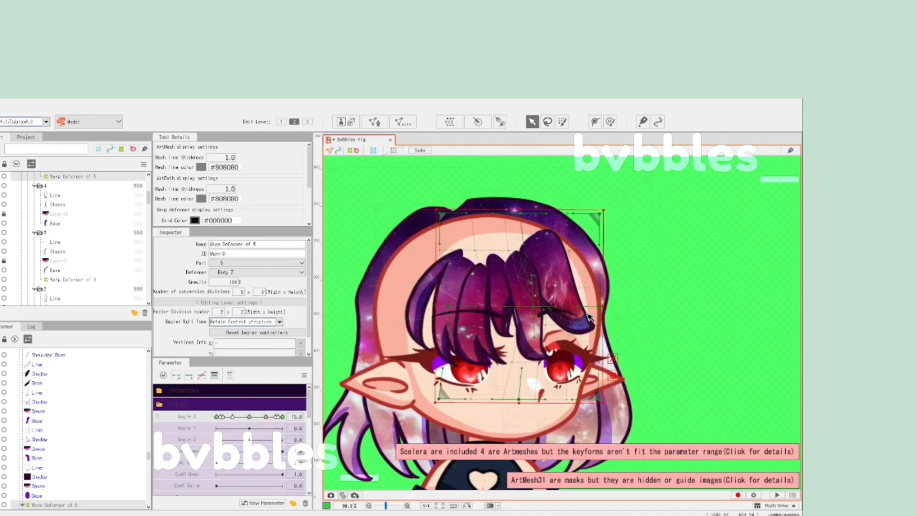
# Step: Reshape the middle hair toward the opposite turn at Angle X -15 with the deform brush
pyautogui.moveTo(266, 418); pyautogui.dragTo(261, 421)
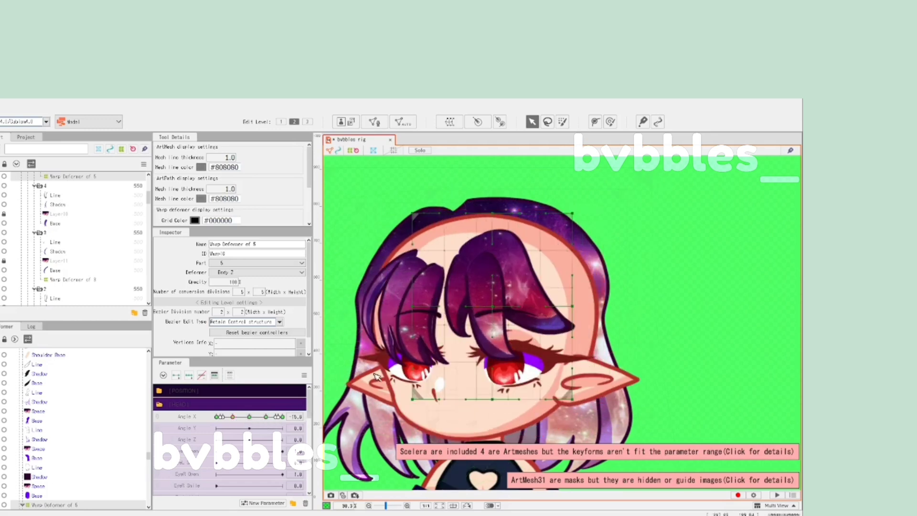
pyautogui.click(609, 123)
pyautogui.moveTo(472, 325)
pyautogui.mouseDown()
pyautogui.moveTo(460, 319)
pyautogui.moveTo(477, 306)
pyautogui.mouseUp()
pyautogui.click(532, 123)
pyautogui.moveTo(233, 417)
pyautogui.mouseDown()
pyautogui.moveTo(248, 420)
pyautogui.moveTo(233, 418)
pyautogui.mouseUp()
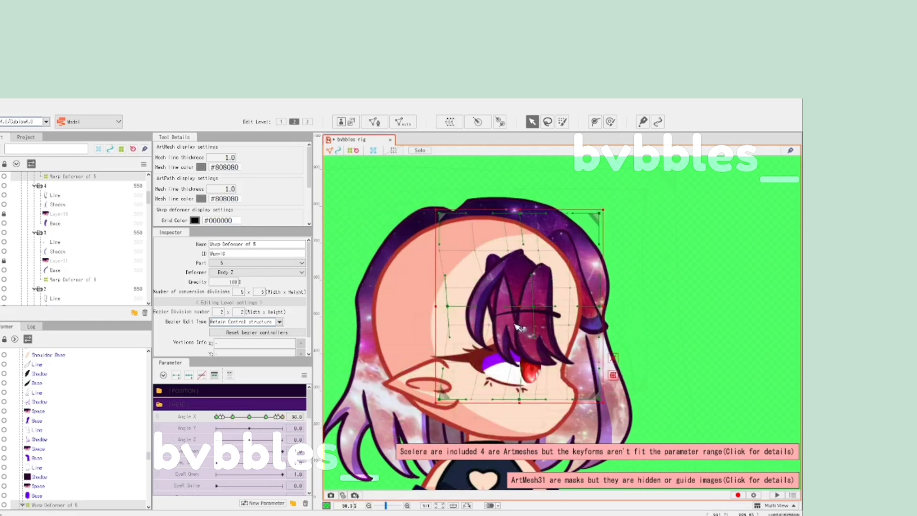
# Step: Move the middle hair toward the face's front at Angle X 30, pull its outer edge inward with the deform brush, and check near 25
pyautogui.moveTo(519, 327); pyautogui.dragTo(579, 330)
pyautogui.click(609, 121)
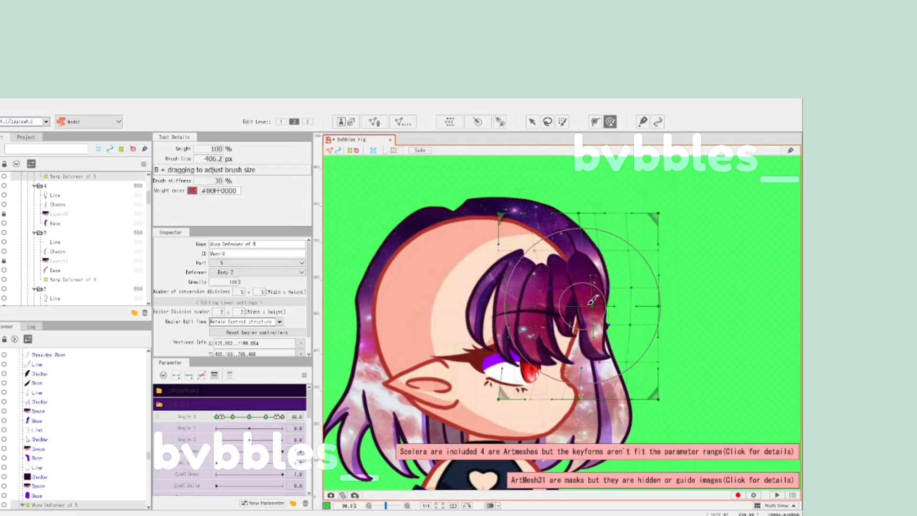
pyautogui.moveTo(633, 218); pyautogui.dragTo(617, 219)
pyautogui.moveTo(640, 314); pyautogui.dragTo(628, 318)
pyautogui.moveTo(634, 385); pyautogui.dragTo(613, 388)
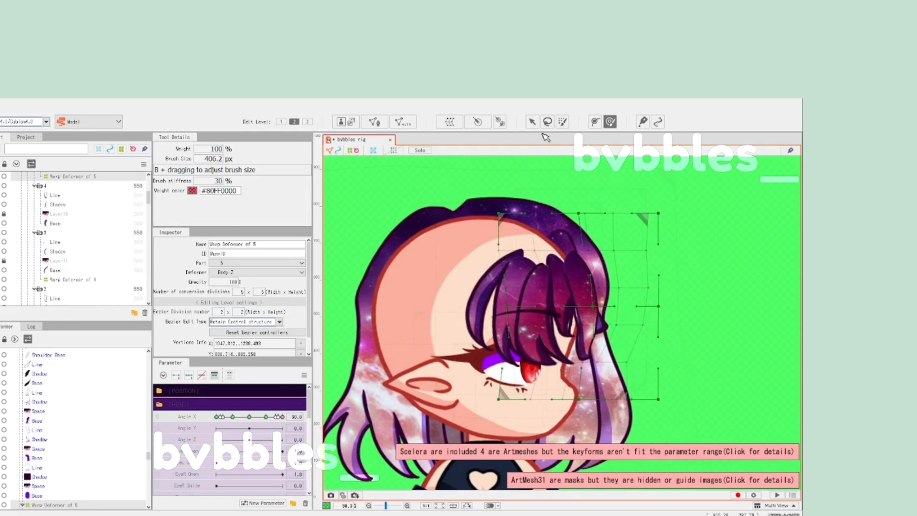
pyautogui.click(532, 122)
pyautogui.moveTo(282, 416)
pyautogui.mouseDown()
pyautogui.moveTo(257, 416)
pyautogui.moveTo(279, 414)
pyautogui.mouseUp()
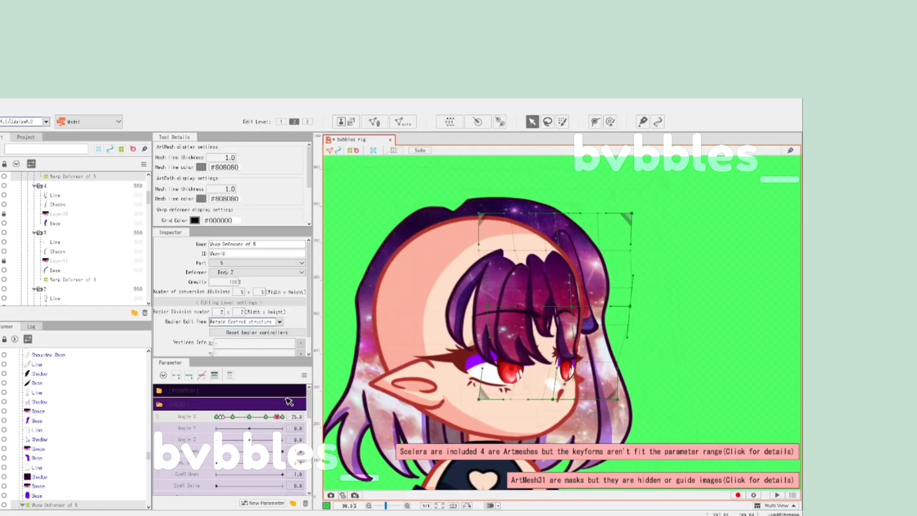
# Step: Shift the middle hair toward the turned face at Angle X -30 and return Angle X to 0
pyautogui.moveTo(244, 418); pyautogui.dragTo(211, 419)
pyautogui.click(610, 121)
pyautogui.moveTo(483, 310)
pyautogui.mouseDown()
pyautogui.moveTo(461, 308)
pyautogui.moveTo(492, 317)
pyautogui.moveTo(434, 317)
pyautogui.mouseUp()
pyautogui.click(532, 123)
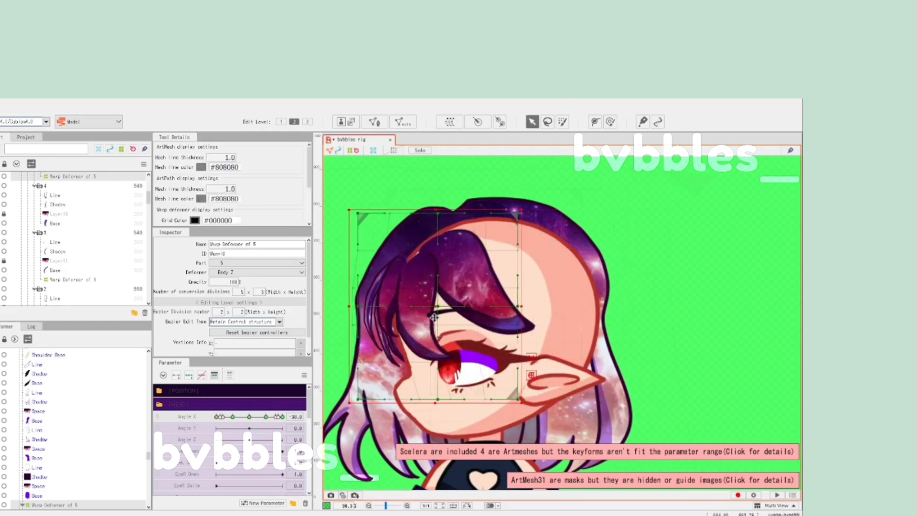
pyautogui.moveTo(219, 418); pyautogui.dragTo(249, 417)
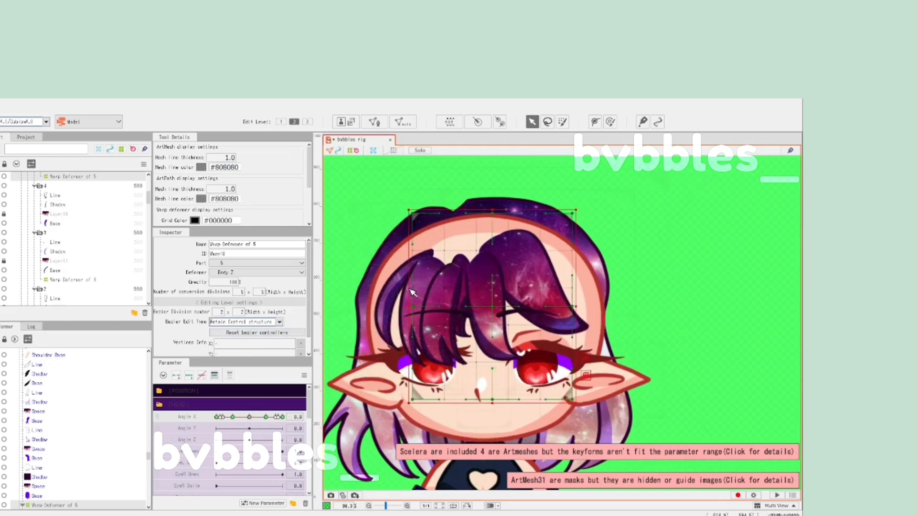
# Step: Reshape the front hair's Warp Deformer of 3 at Angle X -15 with the deform brush and check the turn toward the positive side
pyautogui.scroll(2, 417, 292)
pyautogui.click(431, 265)
pyautogui.click(358, 174)
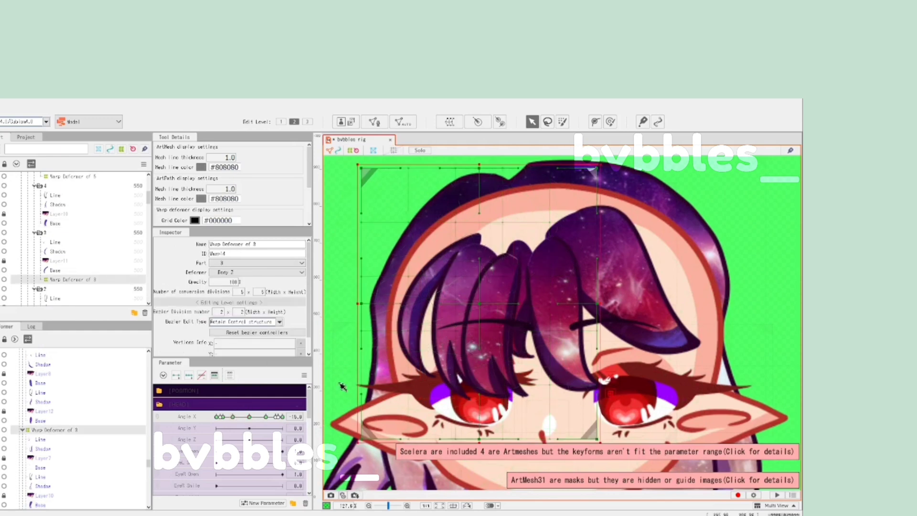
pyautogui.click(610, 122)
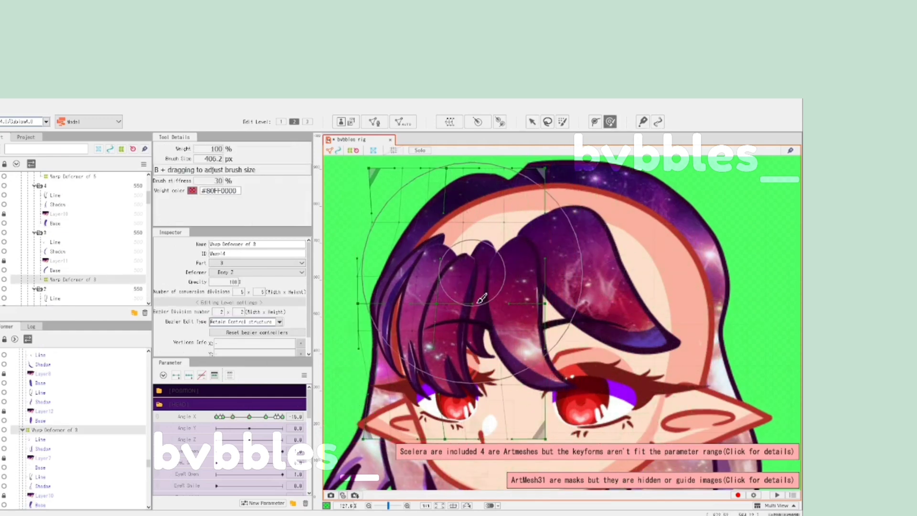
pyautogui.moveTo(454, 286); pyautogui.dragTo(424, 353)
pyautogui.click(532, 122)
pyautogui.scroll(-2, 491, 221)
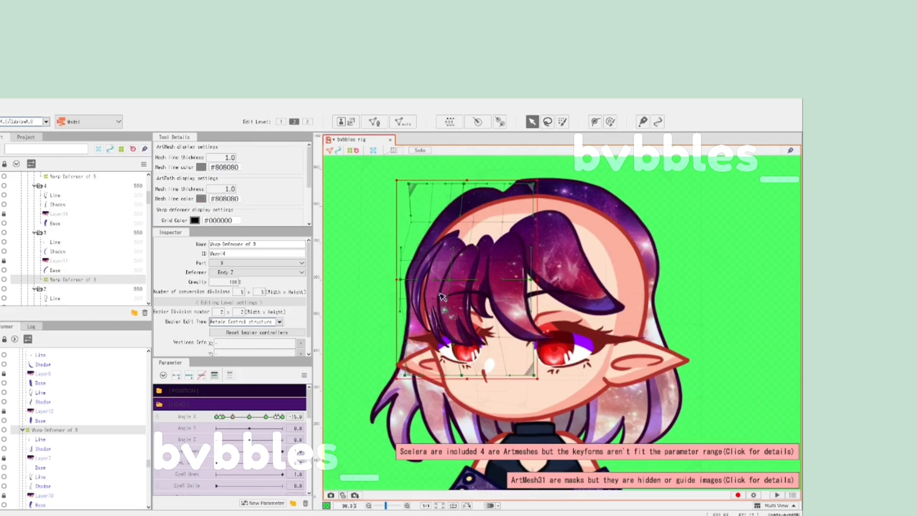
pyautogui.moveTo(233, 417); pyautogui.dragTo(278, 420)
pyautogui.click(692, 328)
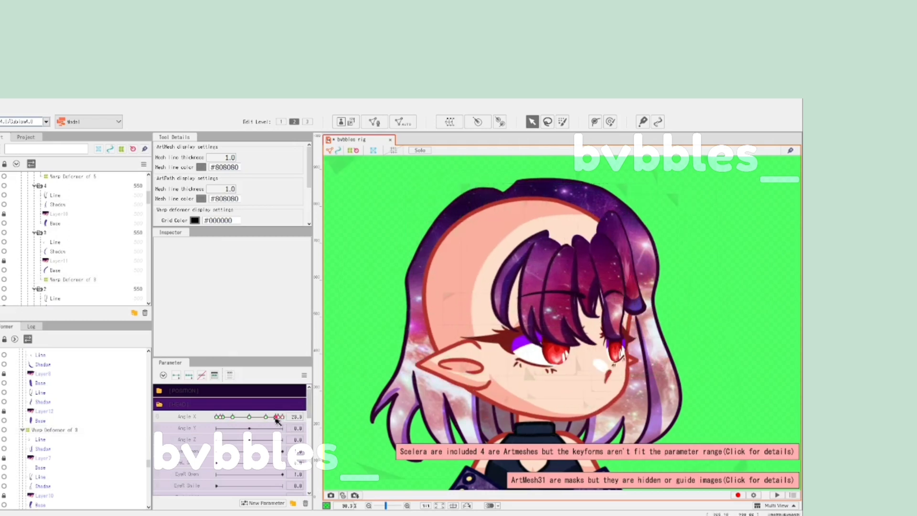
# Step: Shift the Warp Deformers of 5 and 3 together toward the face's front at Angle X 30, narrow them slightly, and check the turn
pyautogui.click(543, 297)
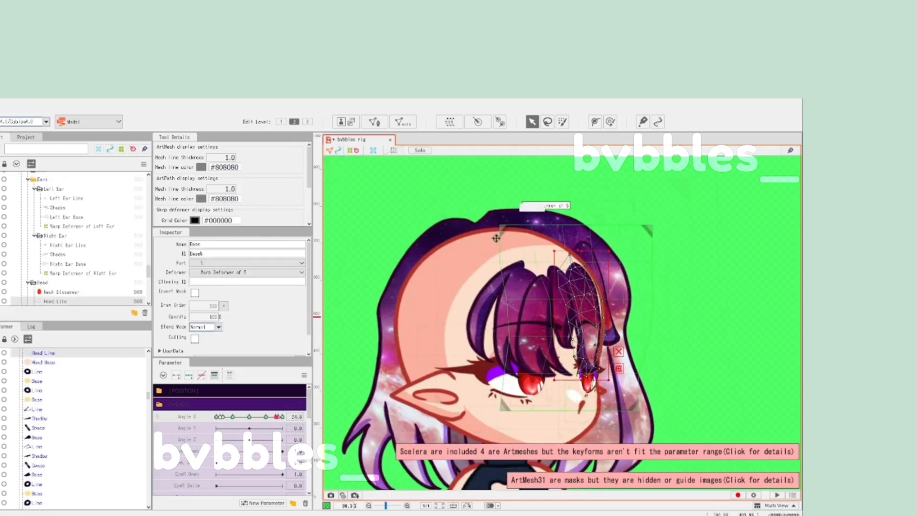
pyautogui.click(543, 297)
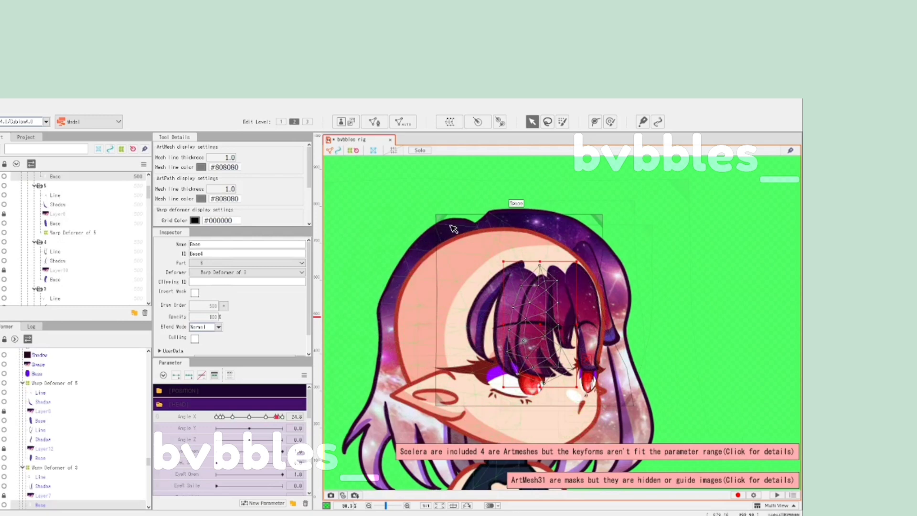
pyautogui.keyDown('shift'); pyautogui.click(565, 275); pyautogui.keyUp('shift')
pyautogui.keyDown('shift'); pyautogui.click(500, 225); pyautogui.keyUp('shift')
pyautogui.keyDown('ctrl'); pyautogui.click(57, 458); pyautogui.keyUp('ctrl')
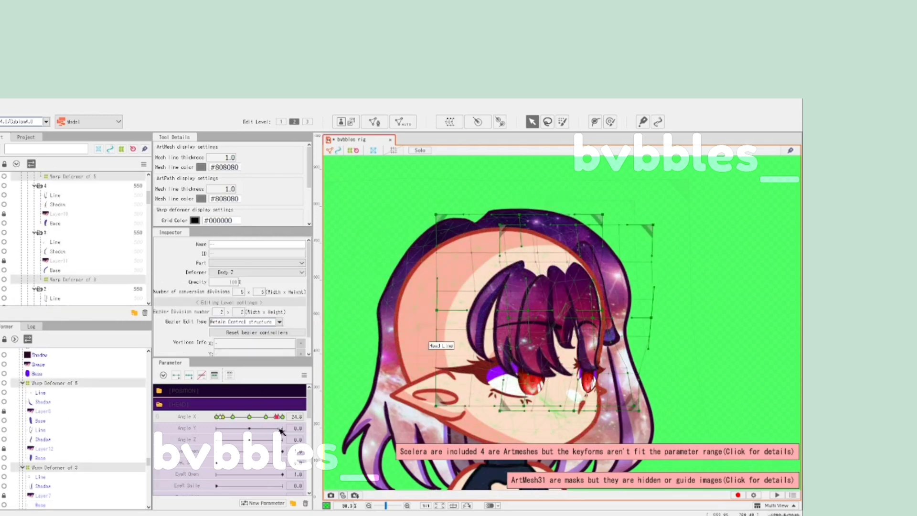
pyautogui.moveTo(280, 428); pyautogui.dragTo(285, 427)
pyautogui.moveTo(561, 317); pyautogui.dragTo(570, 317)
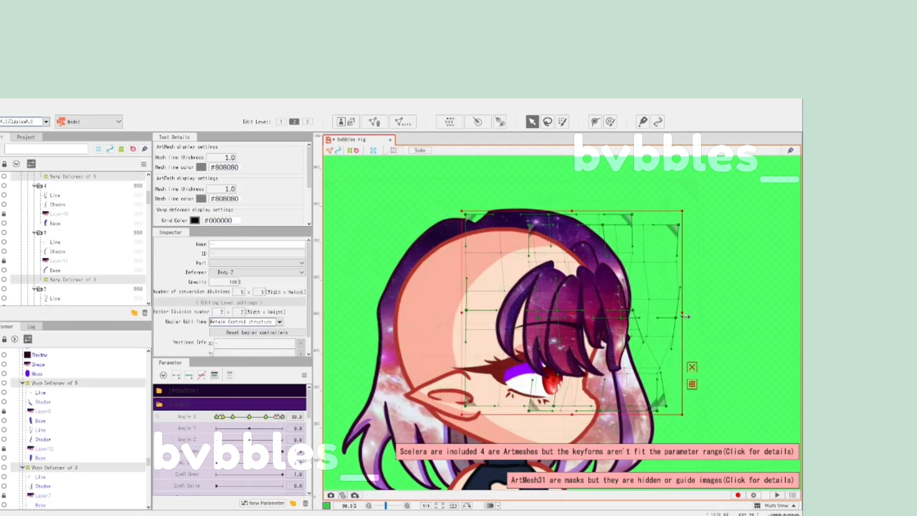
pyautogui.moveTo(682, 313); pyautogui.dragTo(671, 313)
pyautogui.click(723, 307)
pyautogui.scroll(-2, 724, 307)
pyautogui.moveTo(282, 418); pyautogui.dragTo(189, 424)
pyautogui.click(283, 416)
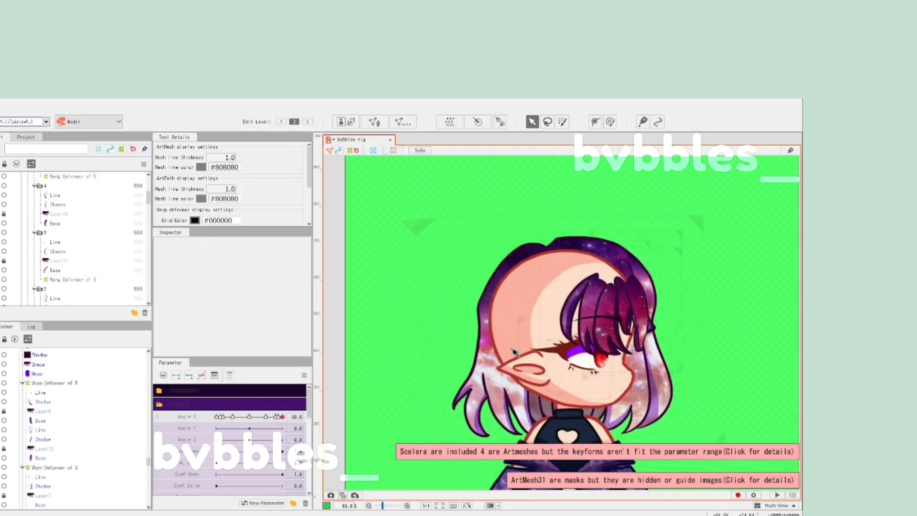
# Step: Shift the front strand's Warp Deformer of 1 slightly inward toward the head at Angle X 30
pyautogui.click(634, 273)
pyautogui.scroll(2, 671, 257)
pyautogui.click(694, 207)
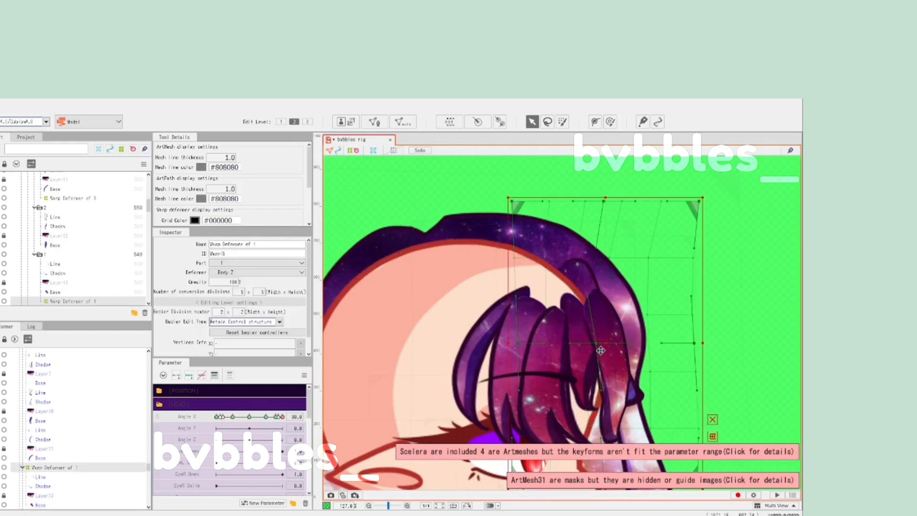
pyautogui.moveTo(607, 350); pyautogui.dragTo(597, 350)
pyautogui.scroll(-6, 598, 351)
pyautogui.click(481, 407)
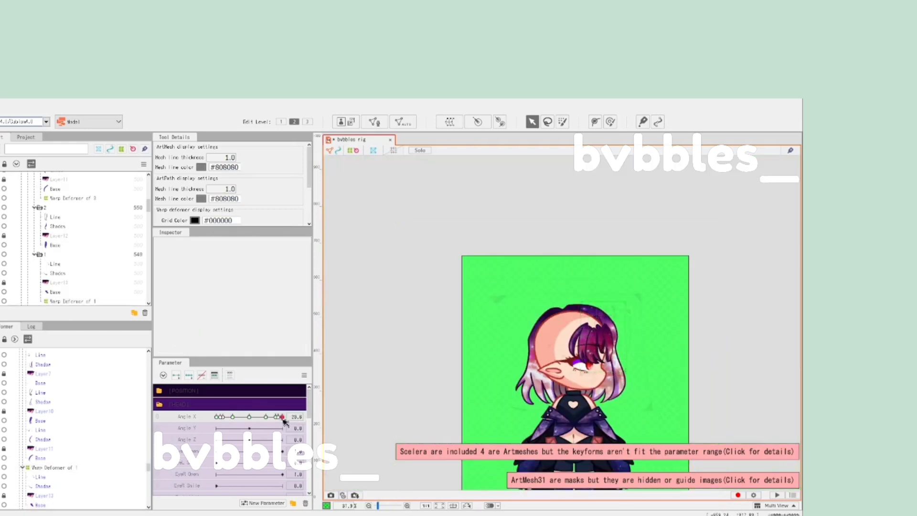